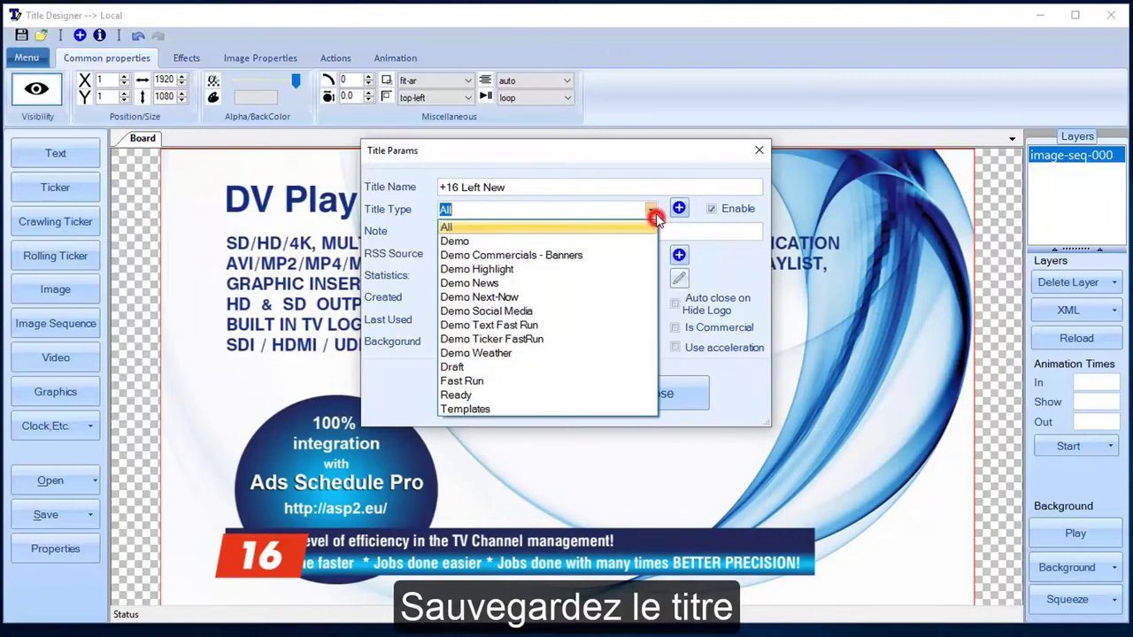
Set the title type of +16 Left New to Ready.
{"action": "left_click", "coordinate": [478, 391]}
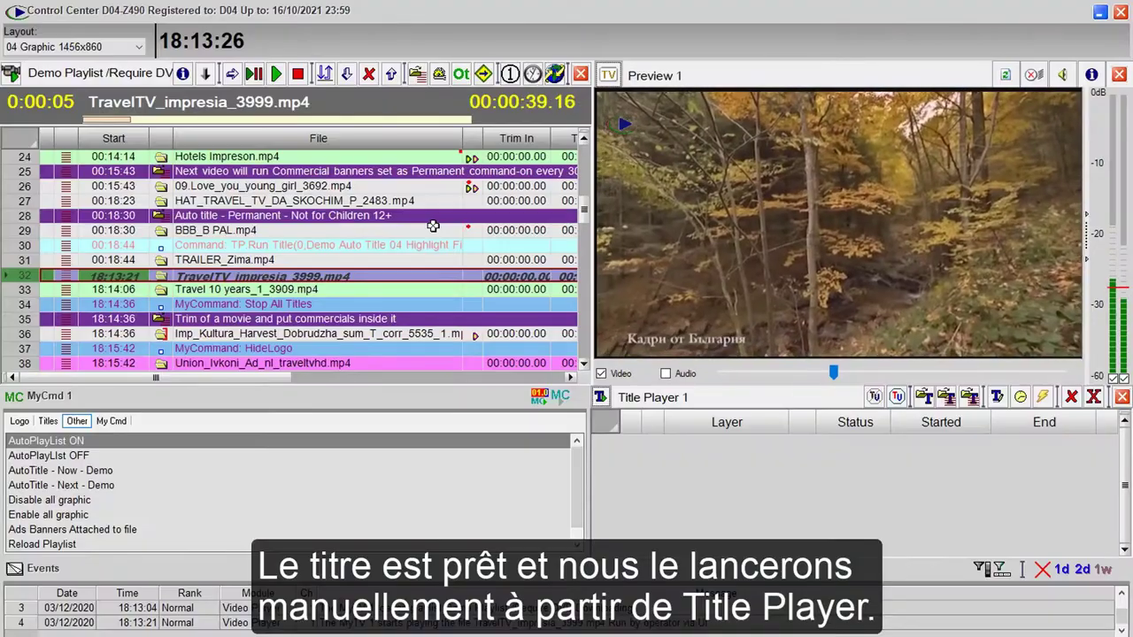
Switch to the Control Center, search for titles containing 16 from Title Player 1 and load +16 Left New.
{"action": "left_click", "coordinate": [925, 400]}
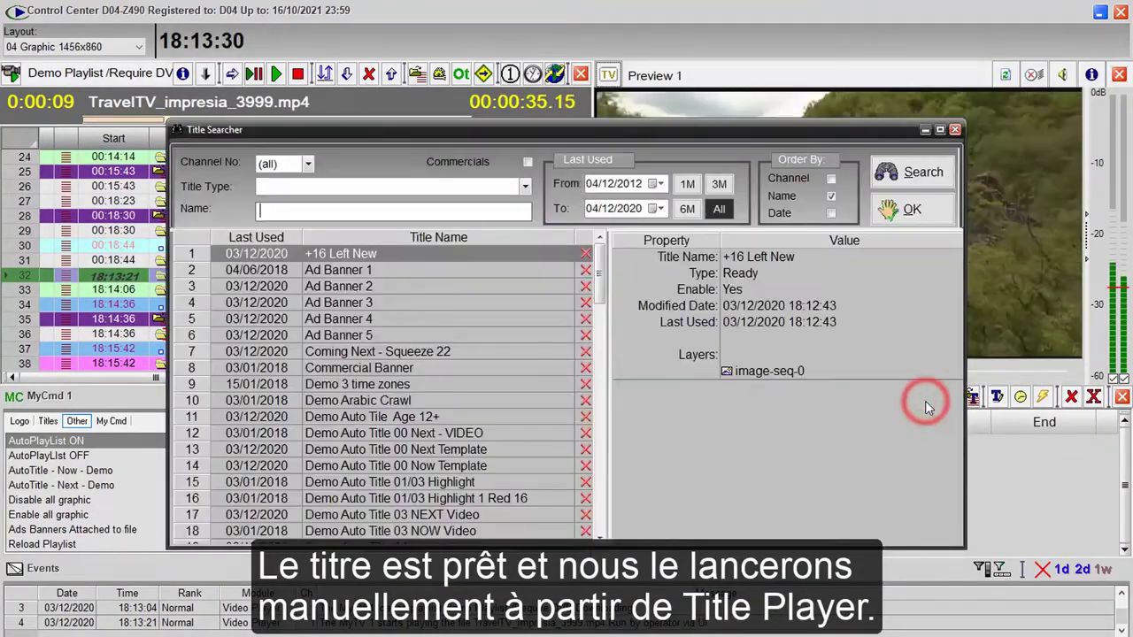
{"action": "type", "text": "16"}
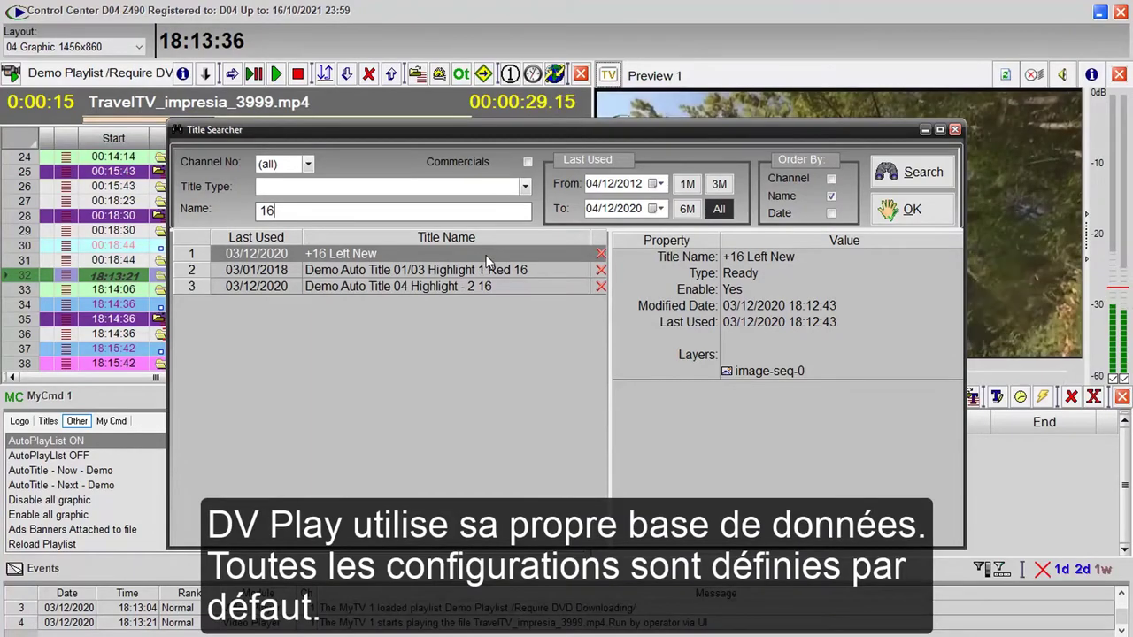
{"action": "left_click", "coordinate": [485, 256]}
{"action": "double_click", "coordinate": [485, 256]}
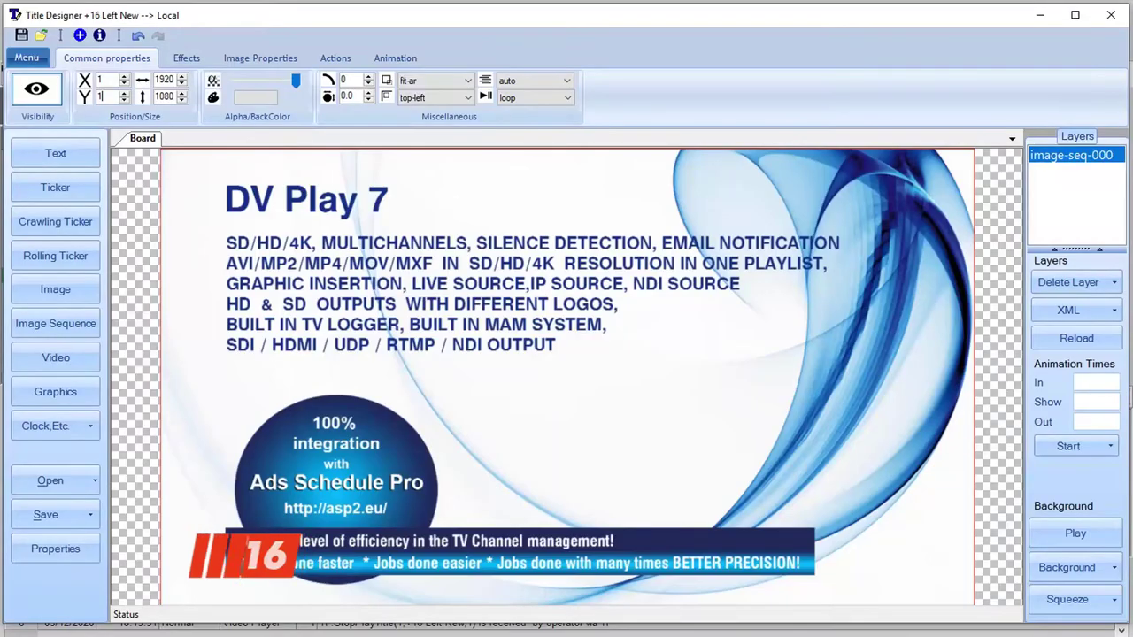
In Title Designer, search the saved titles for 04 and open Demo Auto Title 04 Highlight - 1.
{"action": "left_click", "coordinate": [39, 37]}
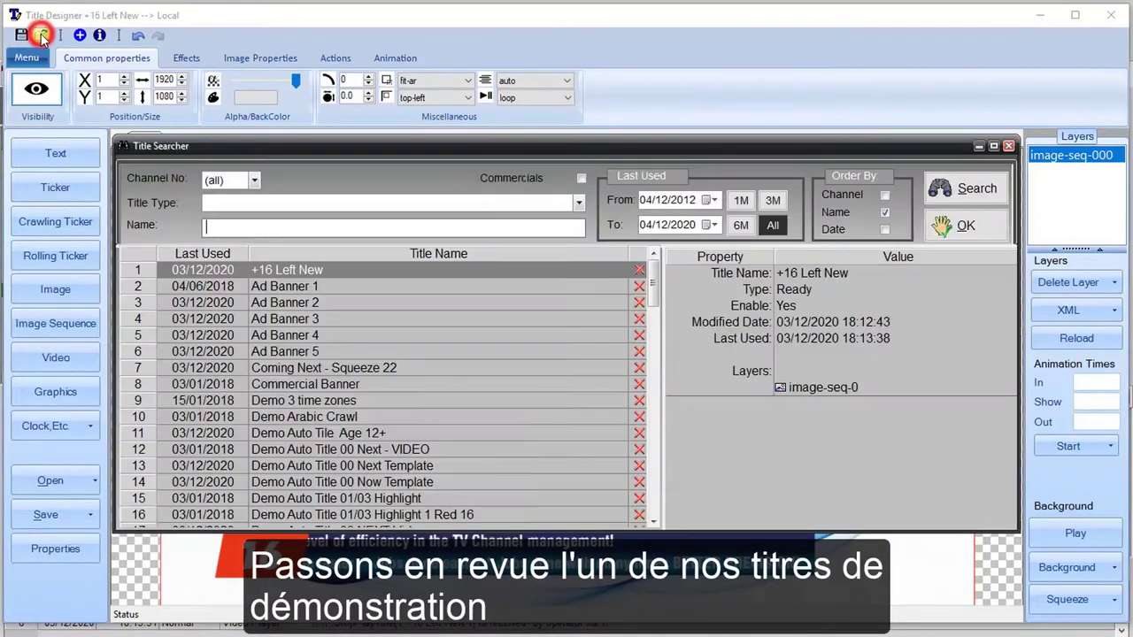
{"action": "type", "text": "04"}
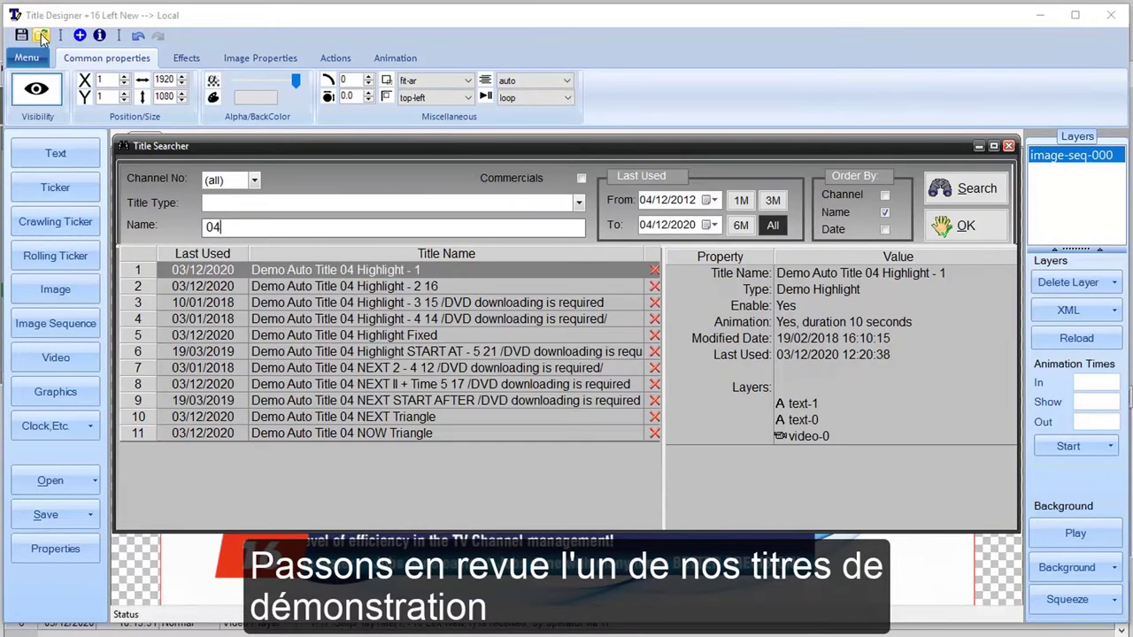
{"action": "double_click", "coordinate": [382, 270]}
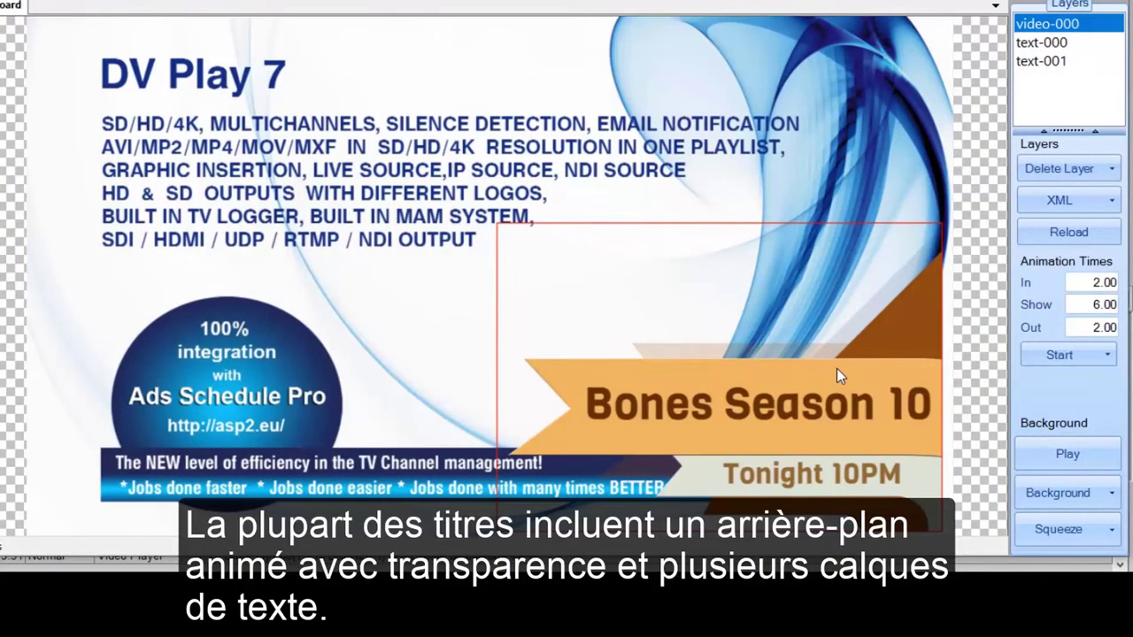
Move the Bones Season 10 and Tonight 10PM texts away from the animated orange background.
{"action": "left_click_drag", "start_coordinate": [841, 407], "coordinate": [620, 230]}
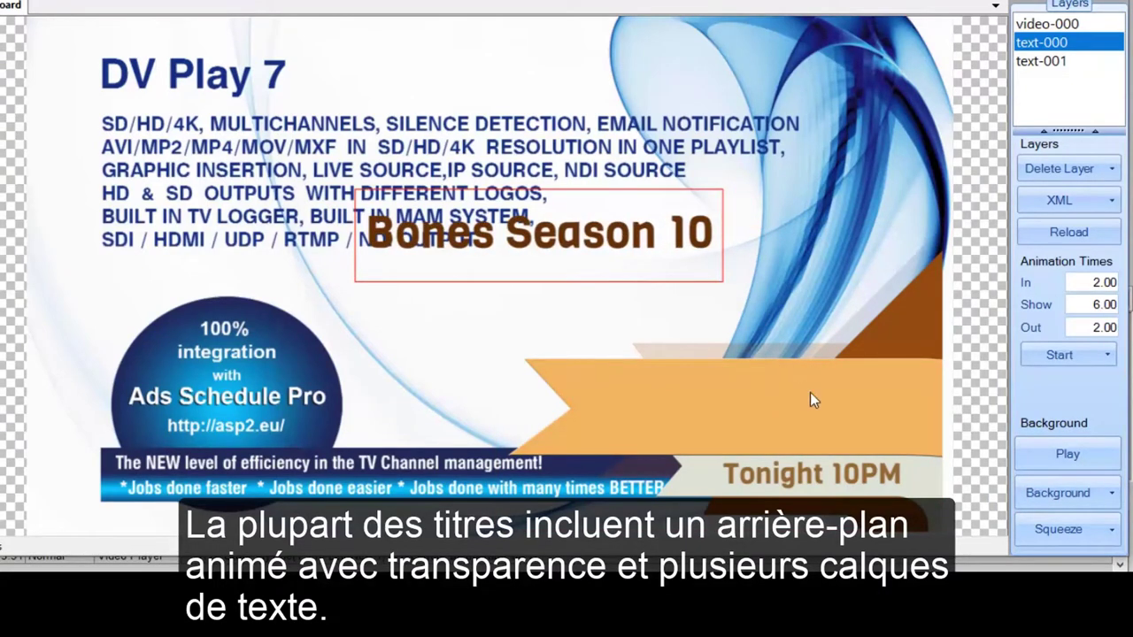
{"action": "left_click_drag", "start_coordinate": [837, 484], "coordinate": [513, 483]}
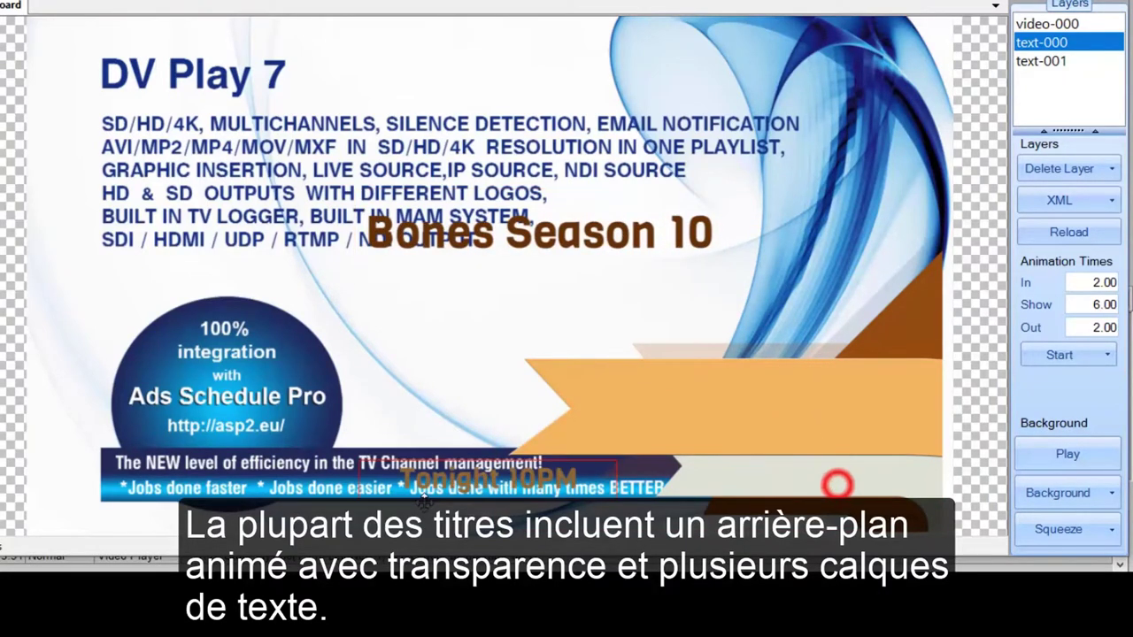
{"action": "left_click_drag", "start_coordinate": [425, 498], "coordinate": [319, 501]}
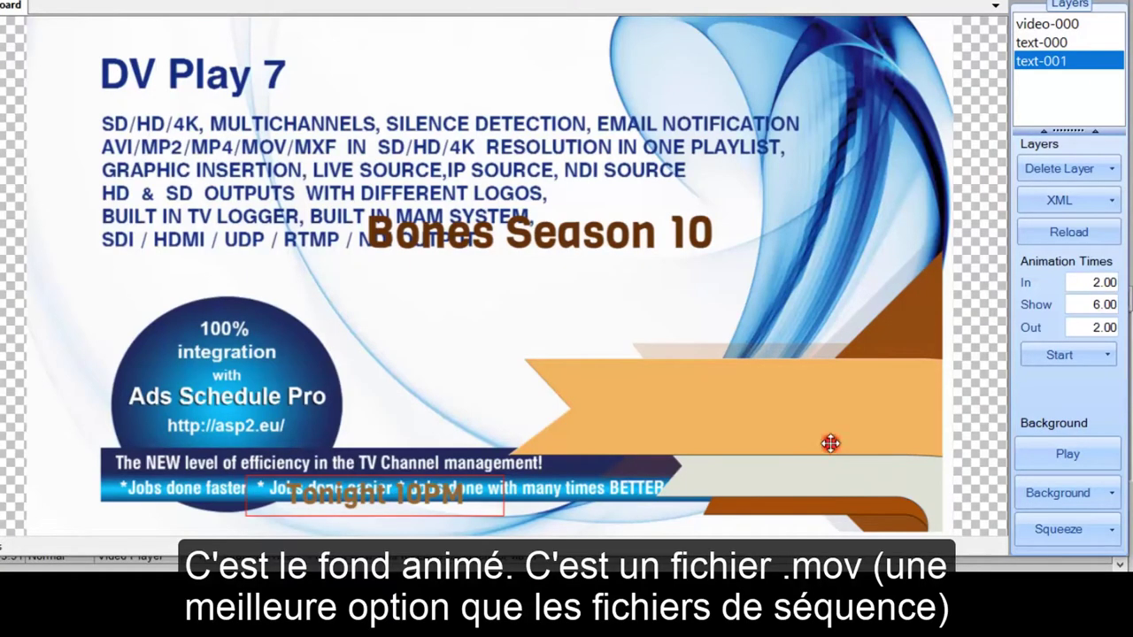
Select the animated background video layer and examine its source file's extension and folder path.
{"action": "left_click", "coordinate": [828, 451]}
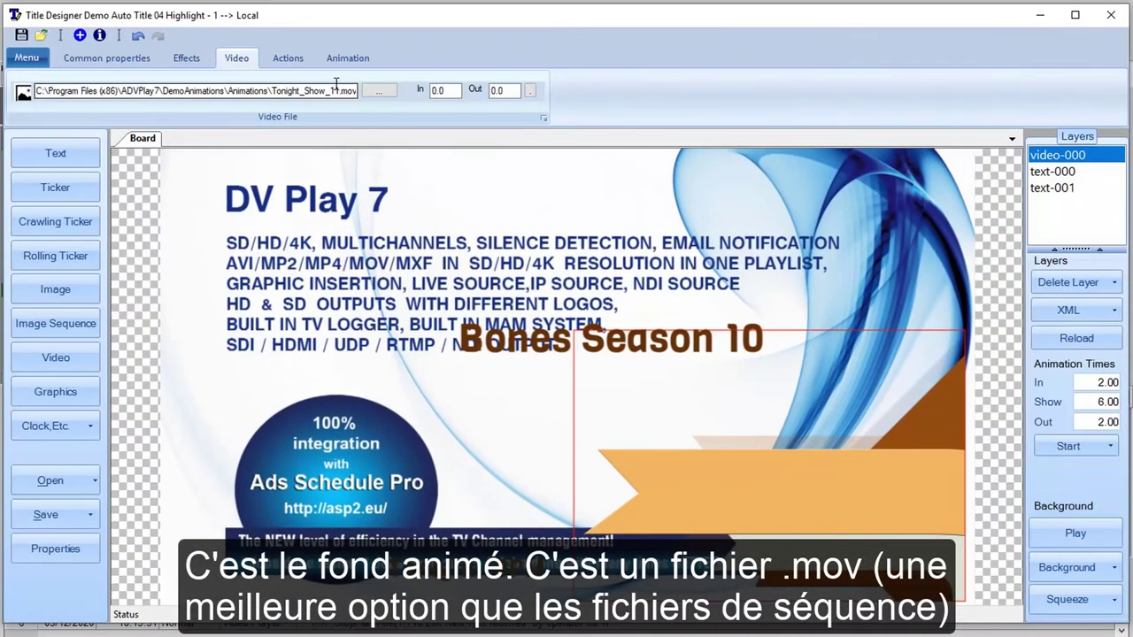
{"action": "left_click", "coordinate": [348, 88]}
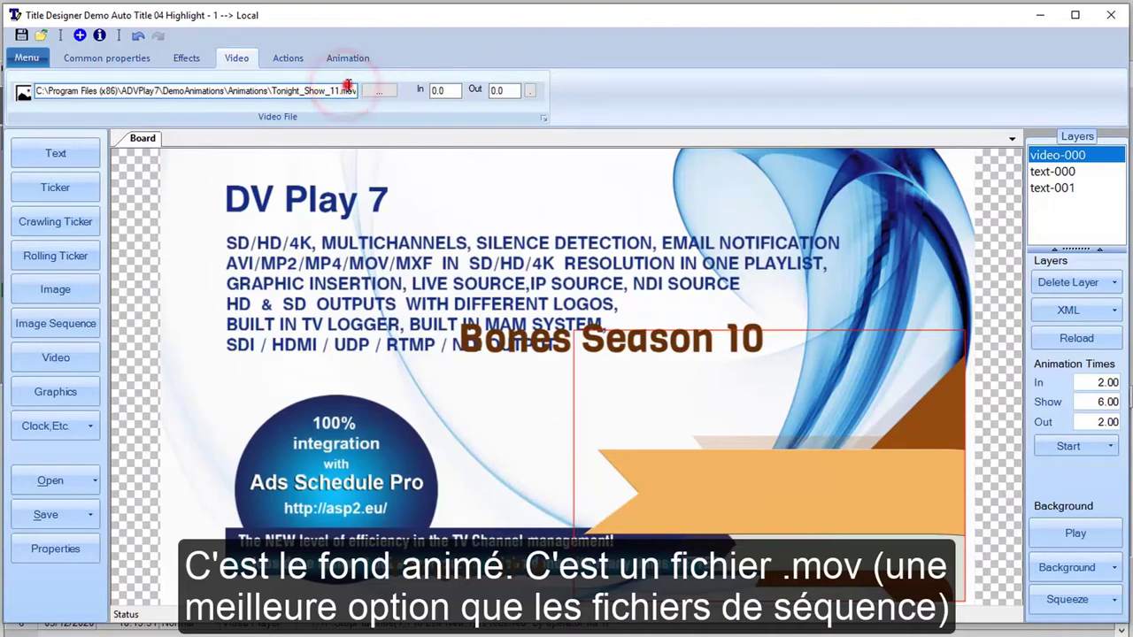
{"action": "double_click", "coordinate": [349, 90]}
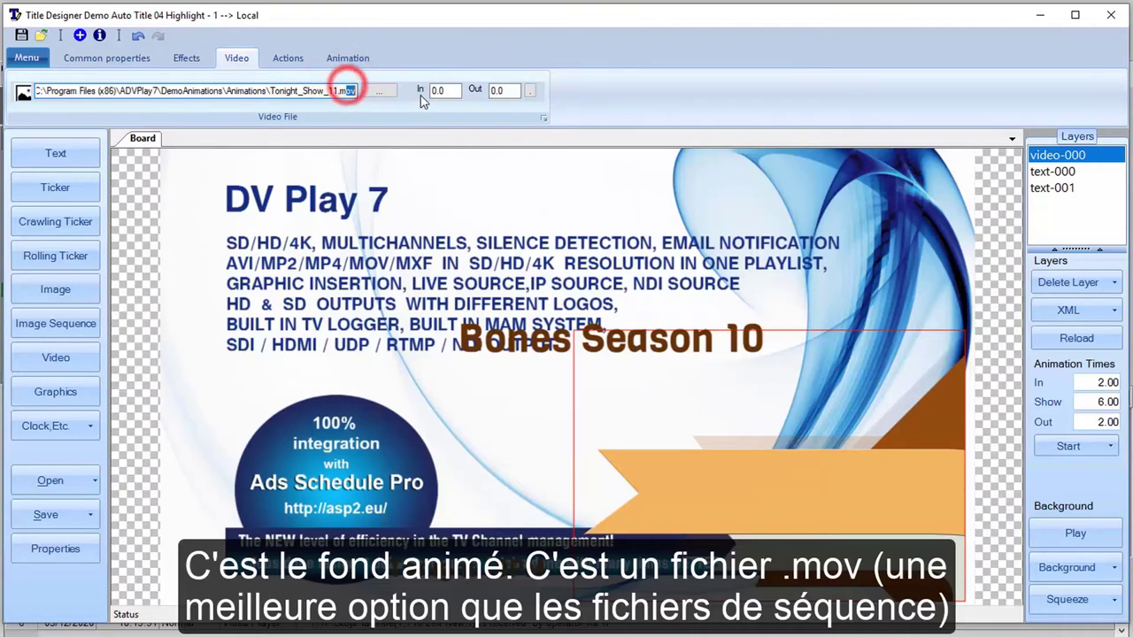
{"action": "left_click", "coordinate": [272, 90]}
{"action": "key", "text": "shift+Home"}
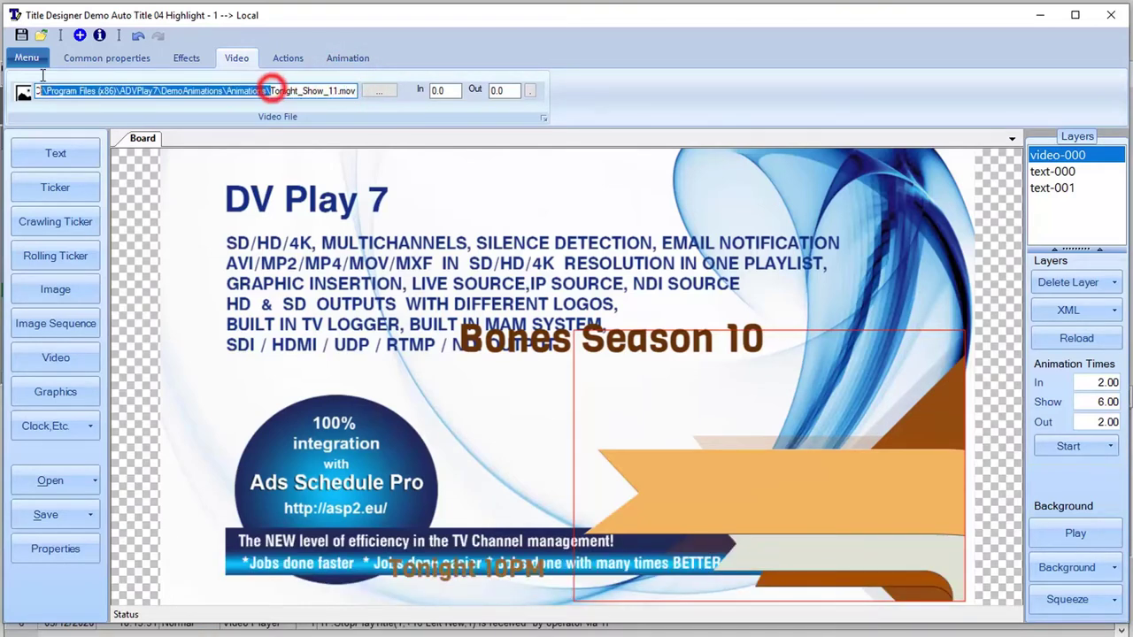
{"action": "left_click", "coordinate": [267, 90]}
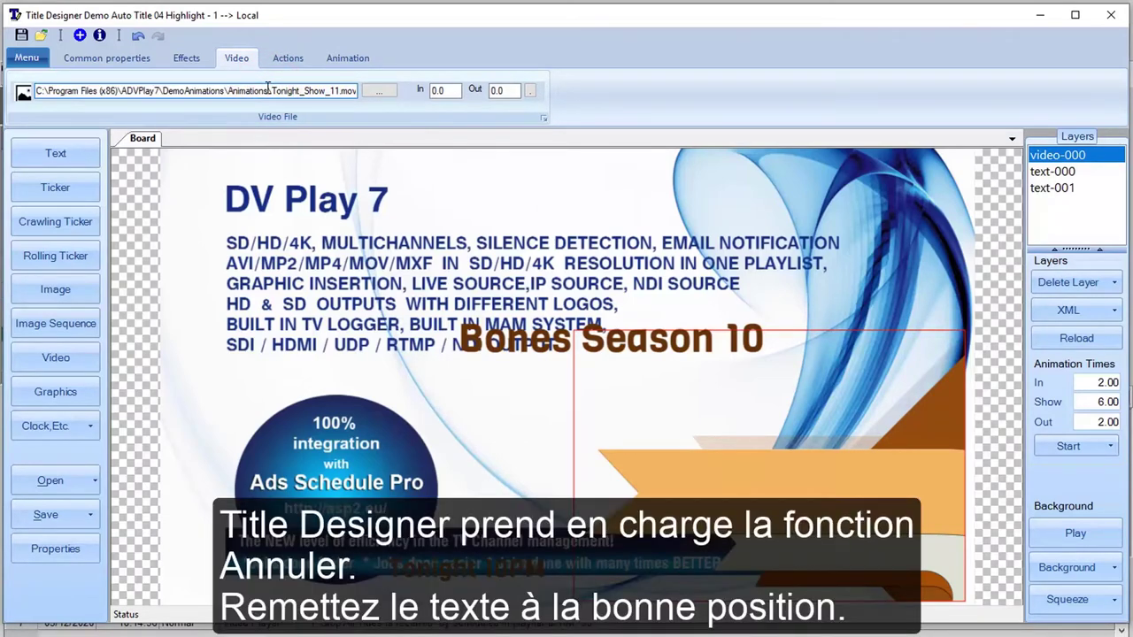
Undo the moves of the two text layers.
{"action": "left_click", "coordinate": [138, 37]}
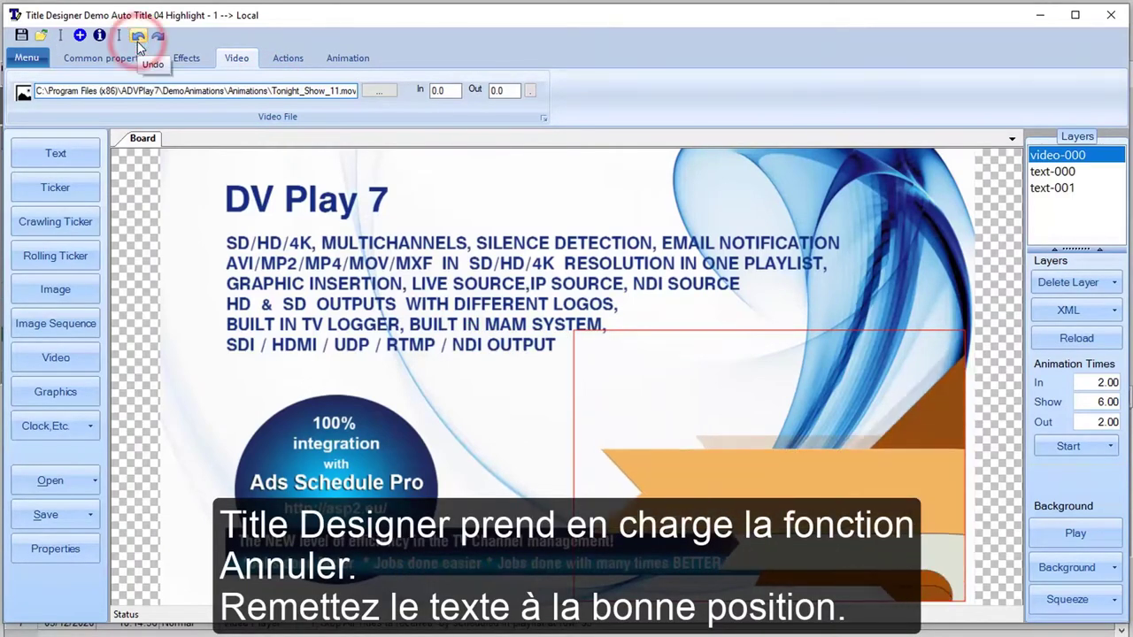
{"action": "left_click", "coordinate": [138, 37]}
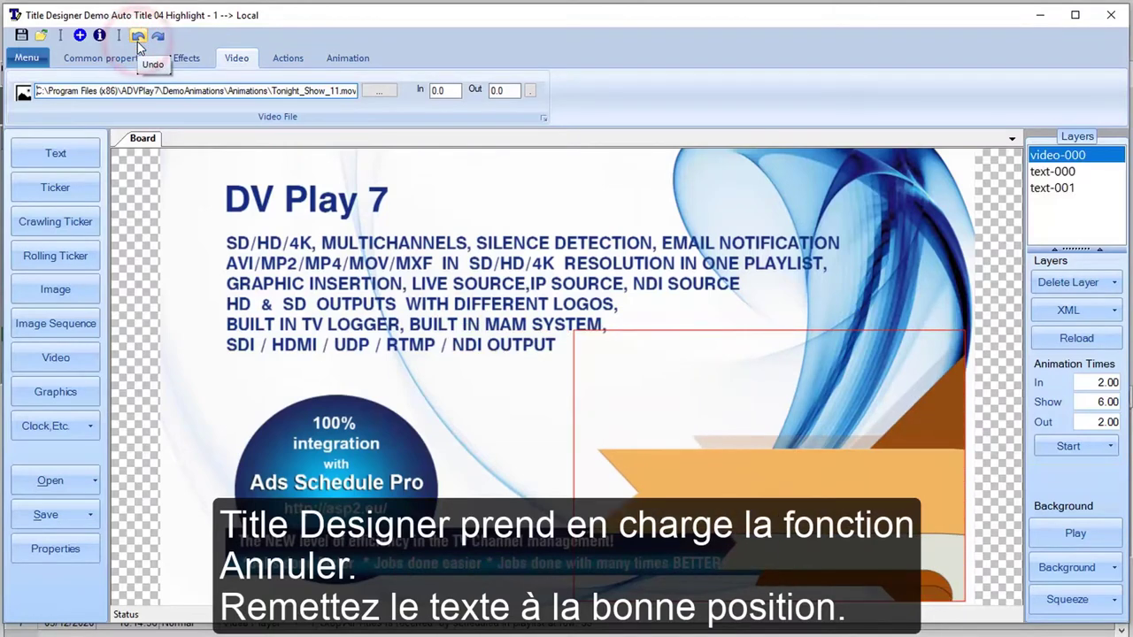
{"action": "left_click", "coordinate": [138, 38]}
Replace the text of the Bones Season 10 layer with "My movie".
{"action": "left_click", "coordinate": [888, 488]}
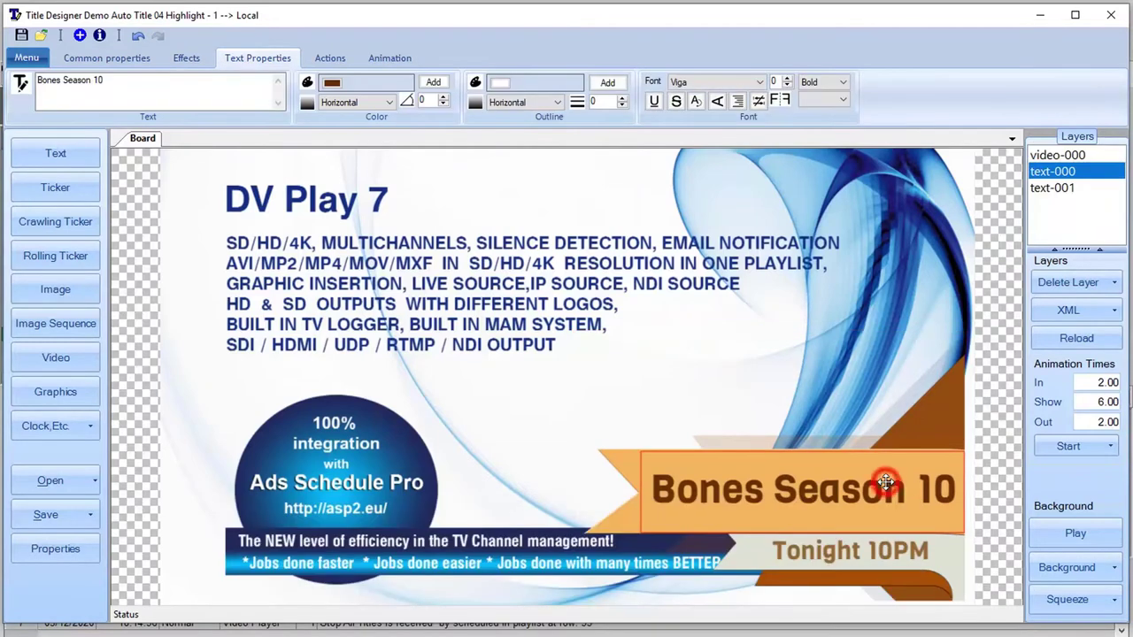
{"action": "triple_click", "coordinate": [115, 91]}
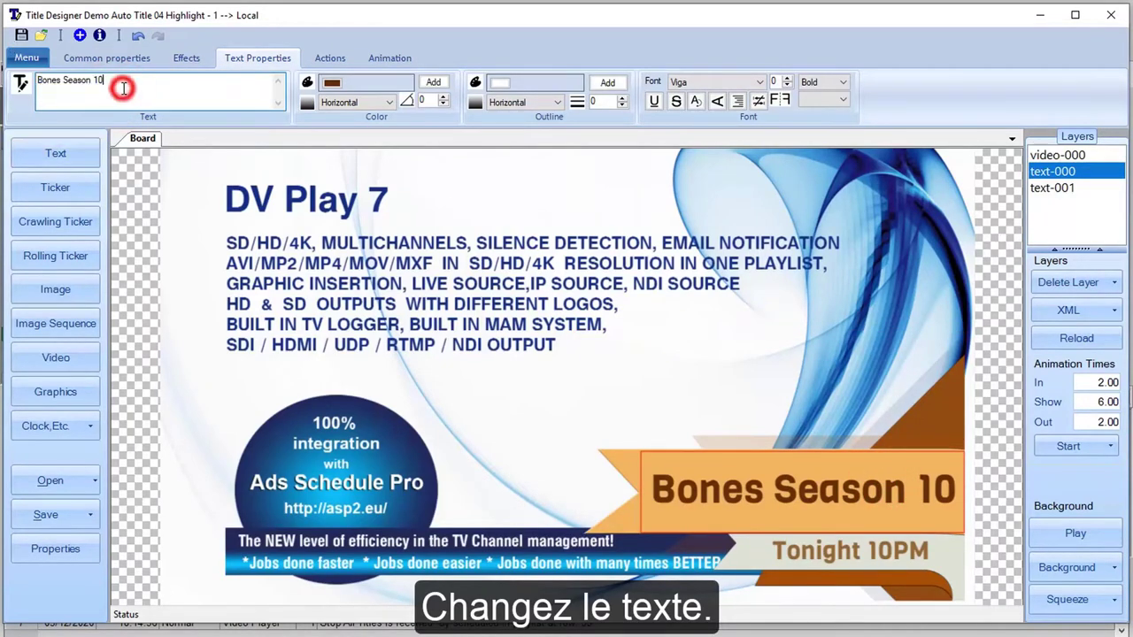
{"action": "key", "text": "BackSpace"}
{"action": "key", "text": "BackSpace"}
{"action": "key", "text": "BackSpace"}
{"action": "key", "text": "BackSpace"}
{"action": "key", "text": "BackSpace"}
{"action": "key", "text": "BackSpace"}
{"action": "key", "text": "BackSpace"}
{"action": "key", "text": "BackSpace"}
{"action": "key", "text": "BackSpace"}
{"action": "key", "text": "BackSpace"}
{"action": "key", "text": "BackSpace"}
{"action": "key", "text": "BackSpace"}
{"action": "key", "text": "BackSpace"}
{"action": "key", "text": "BackSpace"}
{"action": "type", "text": "My "}
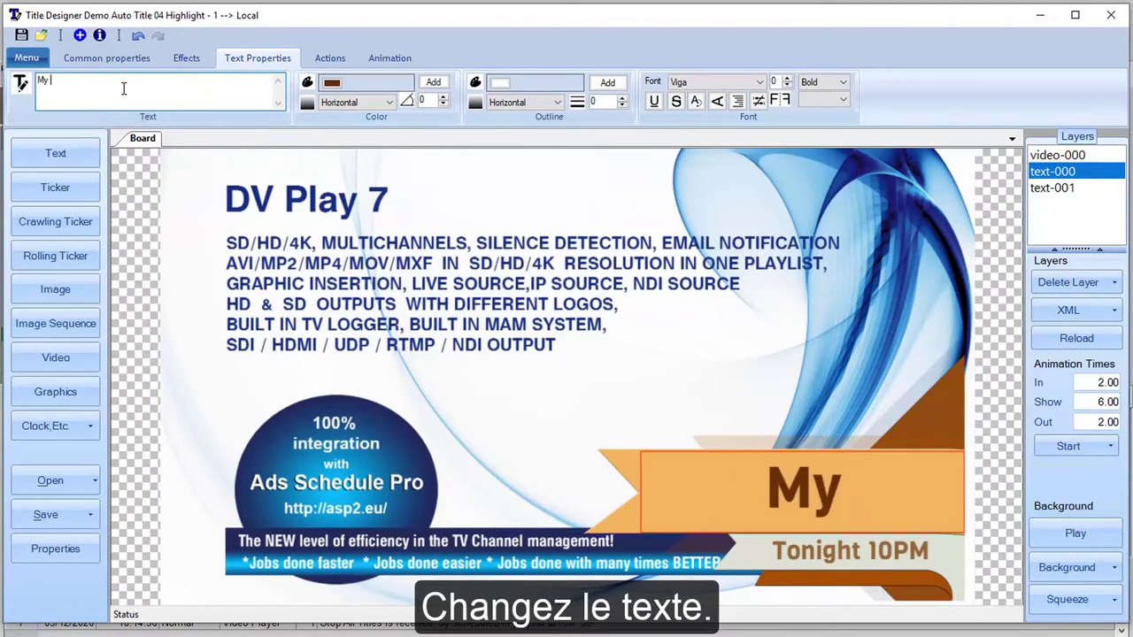
{"action": "type", "text": "movie"}
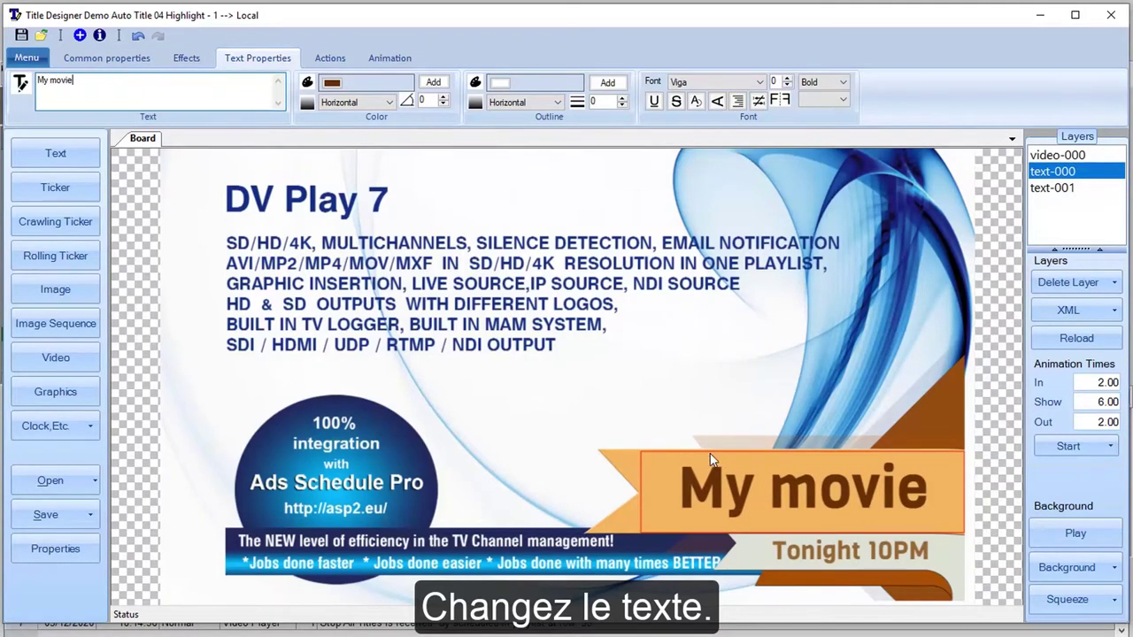
Change the time text beneath the headline to "Tonight 8PM".
{"action": "left_click", "coordinate": [836, 558]}
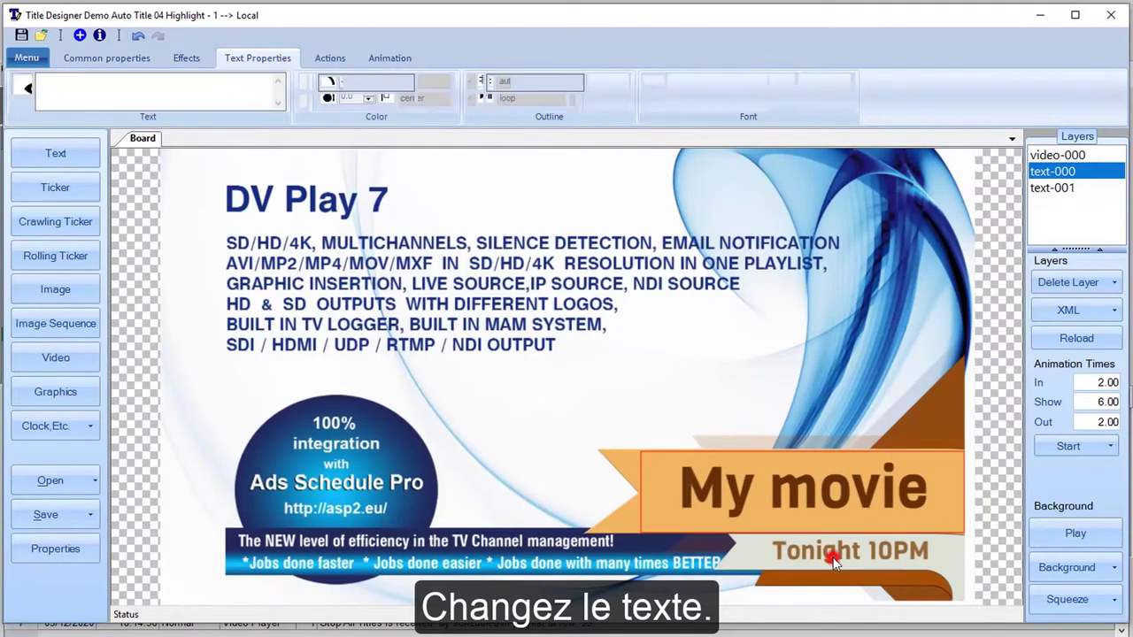
{"action": "left_click", "coordinate": [74, 80]}
{"action": "key", "text": "BackSpace"}
{"action": "type", "text": "8"}
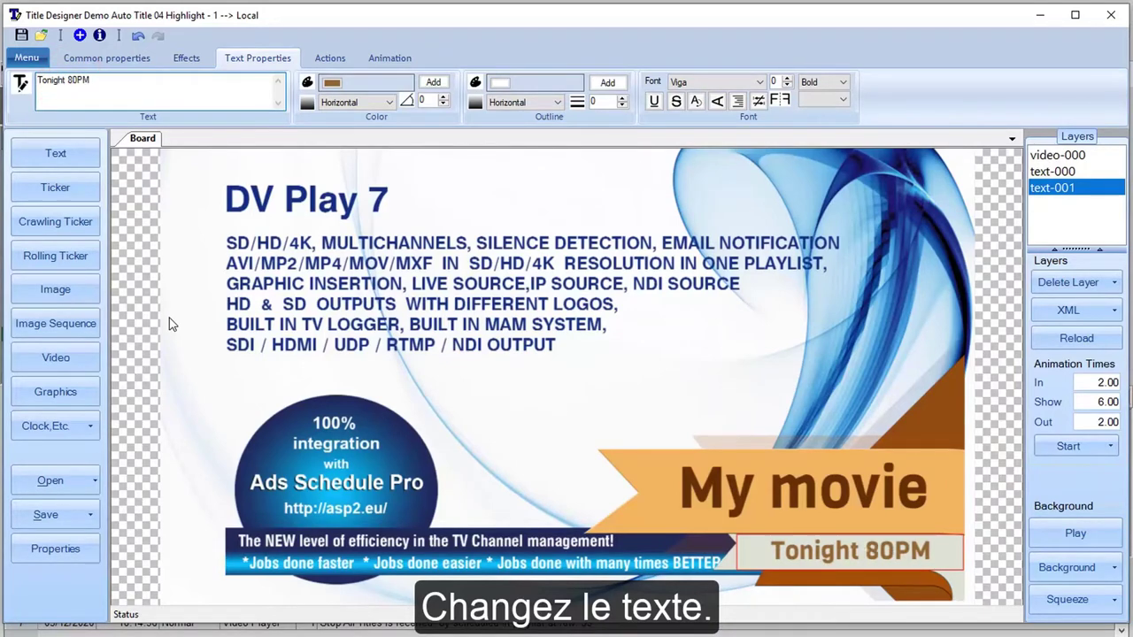
{"action": "key", "text": "Delete"}
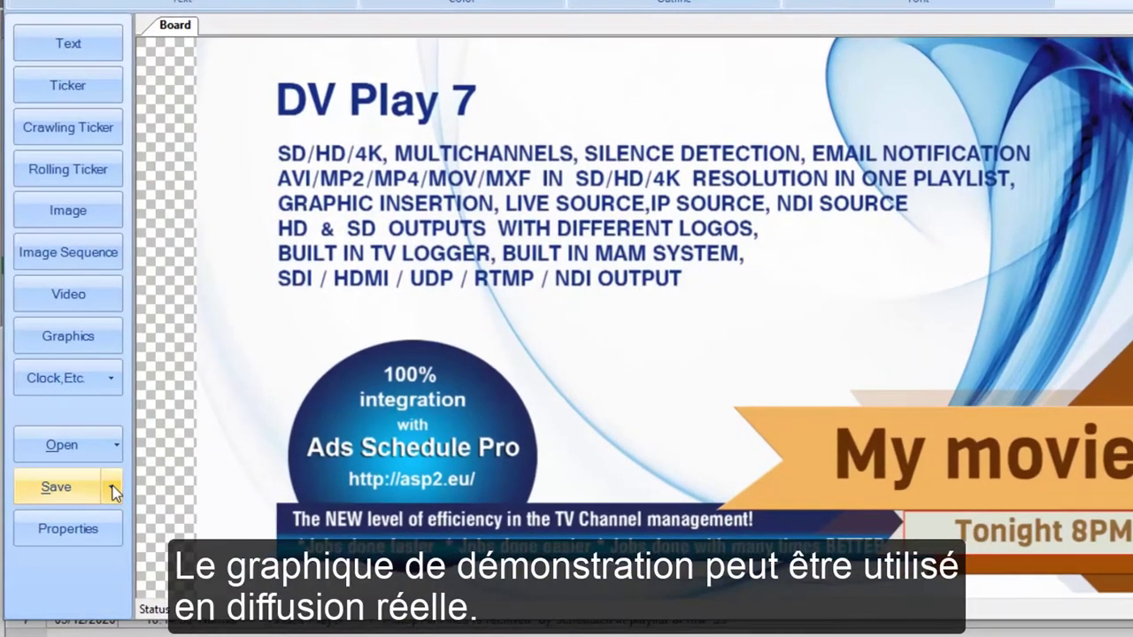
Save the edited title as a new one named "My Demo Auto Title 04 Highlight - 1".
{"action": "left_click", "coordinate": [112, 489]}
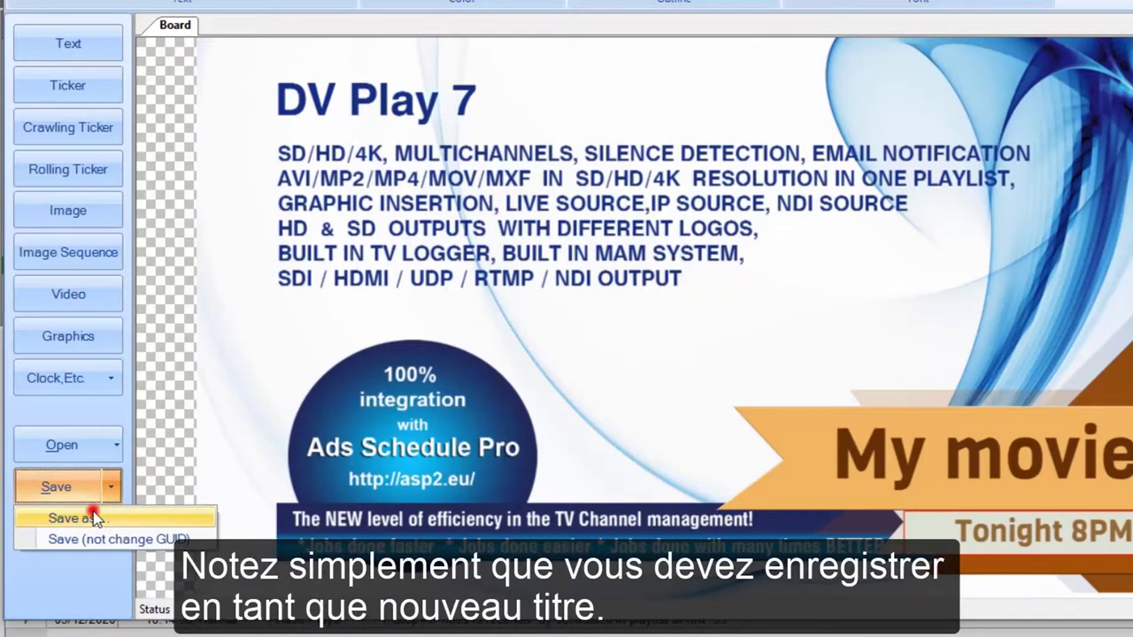
{"action": "left_click", "coordinate": [95, 518]}
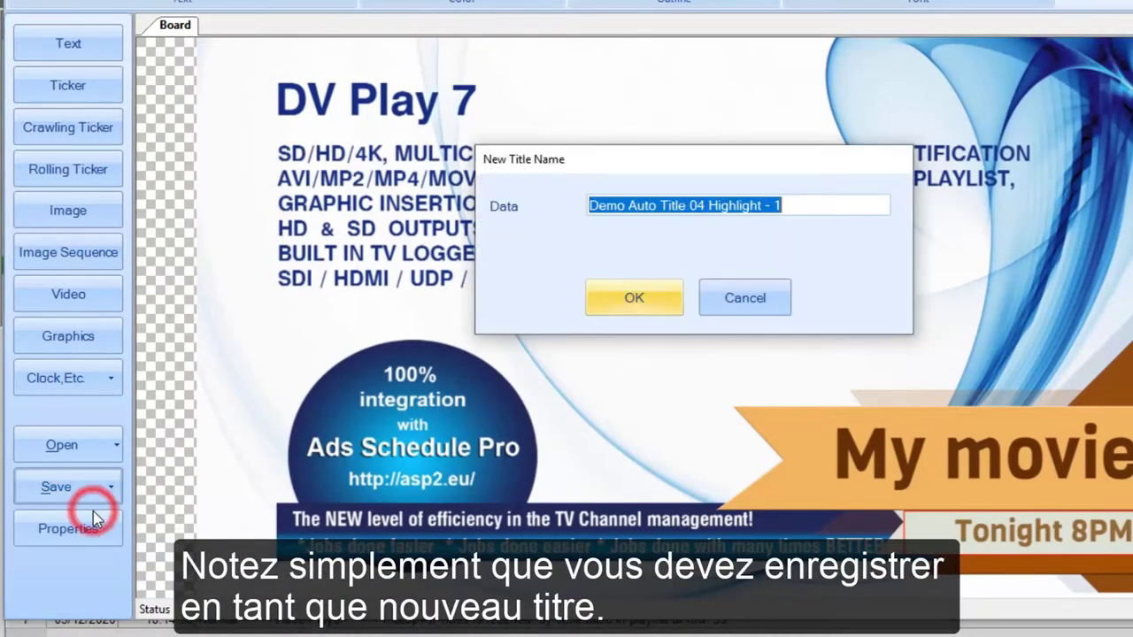
{"action": "left_click", "coordinate": [841, 202]}
{"action": "key", "text": "Home"}
{"action": "type", "text": "M"}
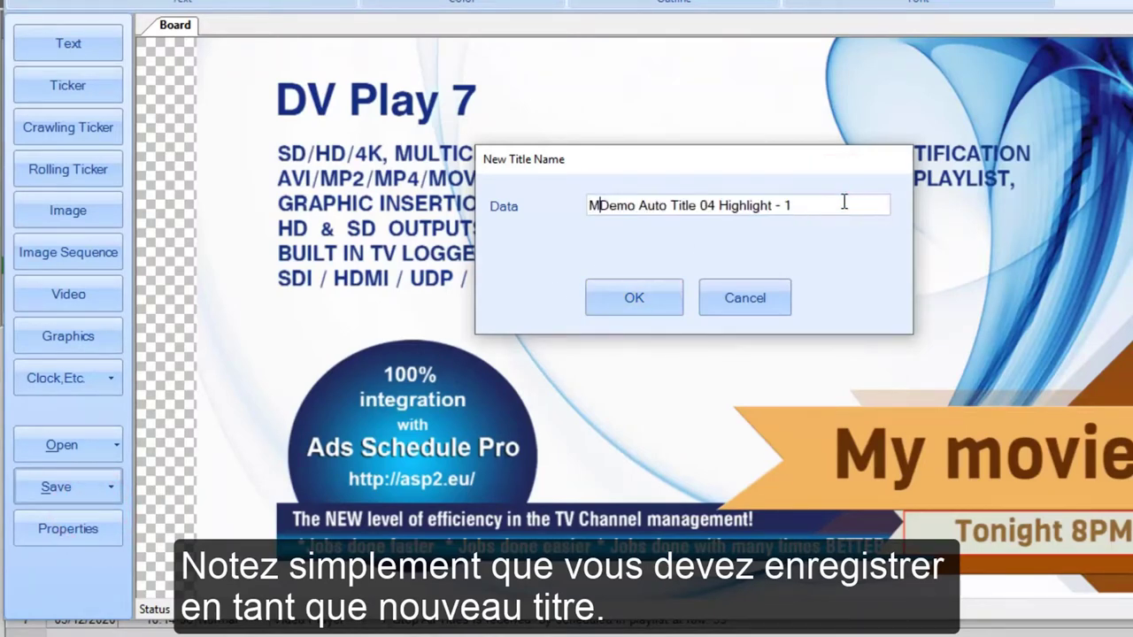
{"action": "type", "text": "y"}
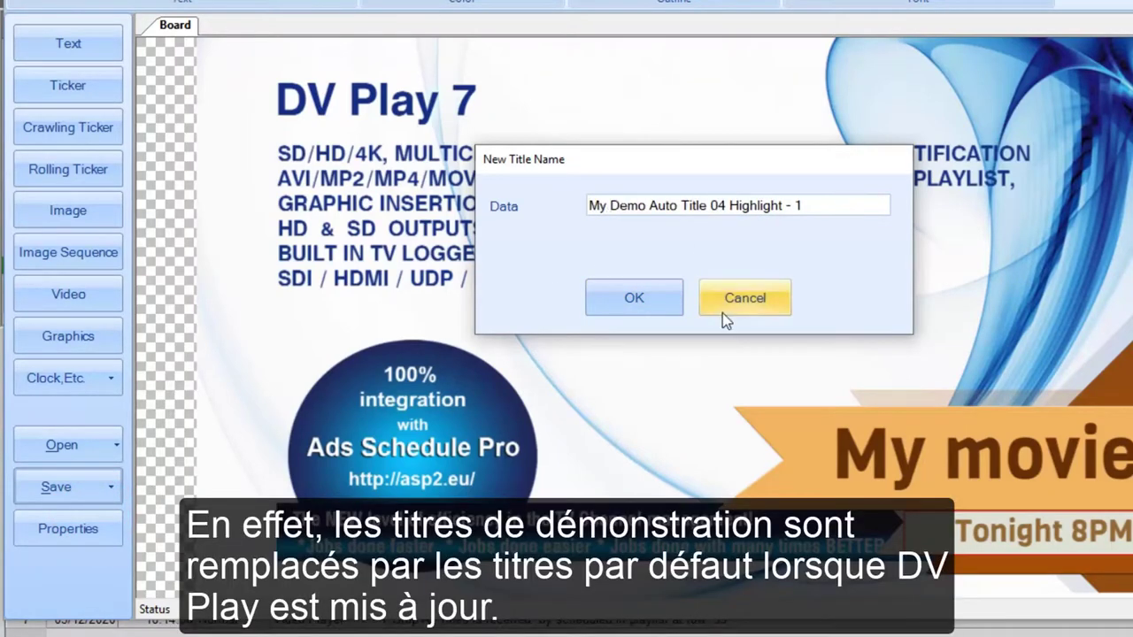
{"action": "left_click", "coordinate": [637, 296]}
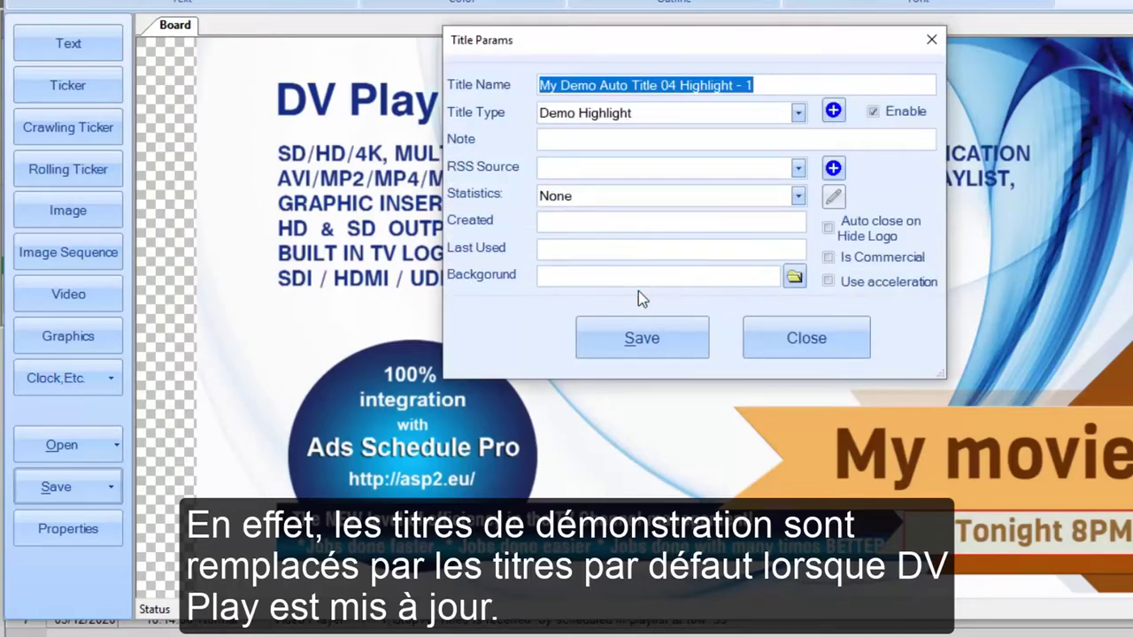
Set the new title's type to Ready and save its parameters.
{"action": "left_click", "coordinate": [798, 114]}
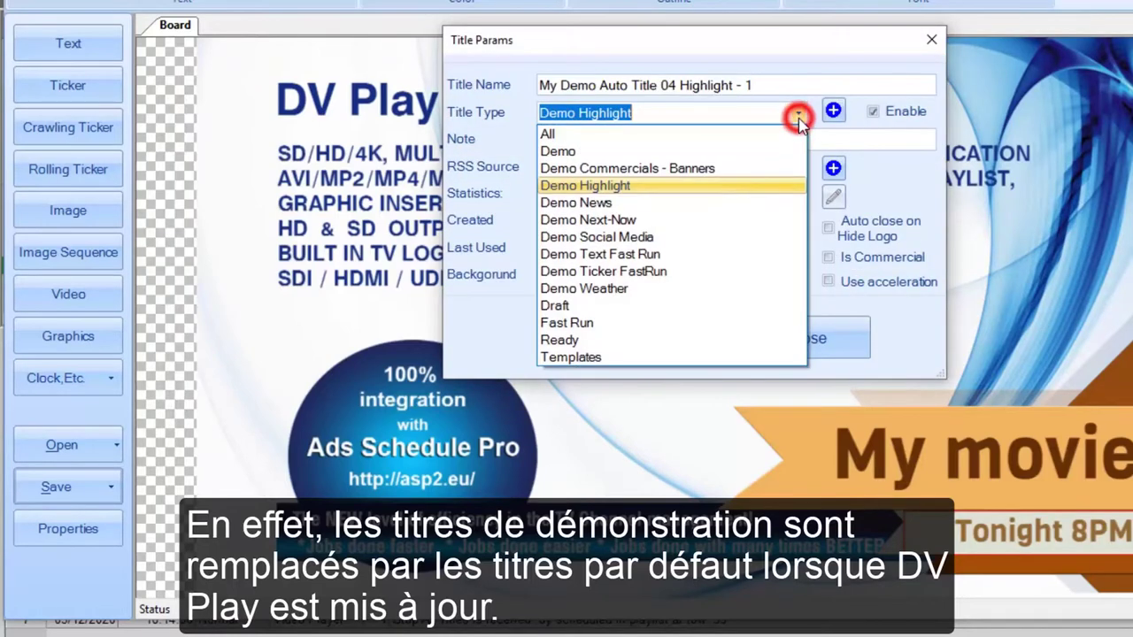
{"action": "left_click", "coordinate": [619, 340]}
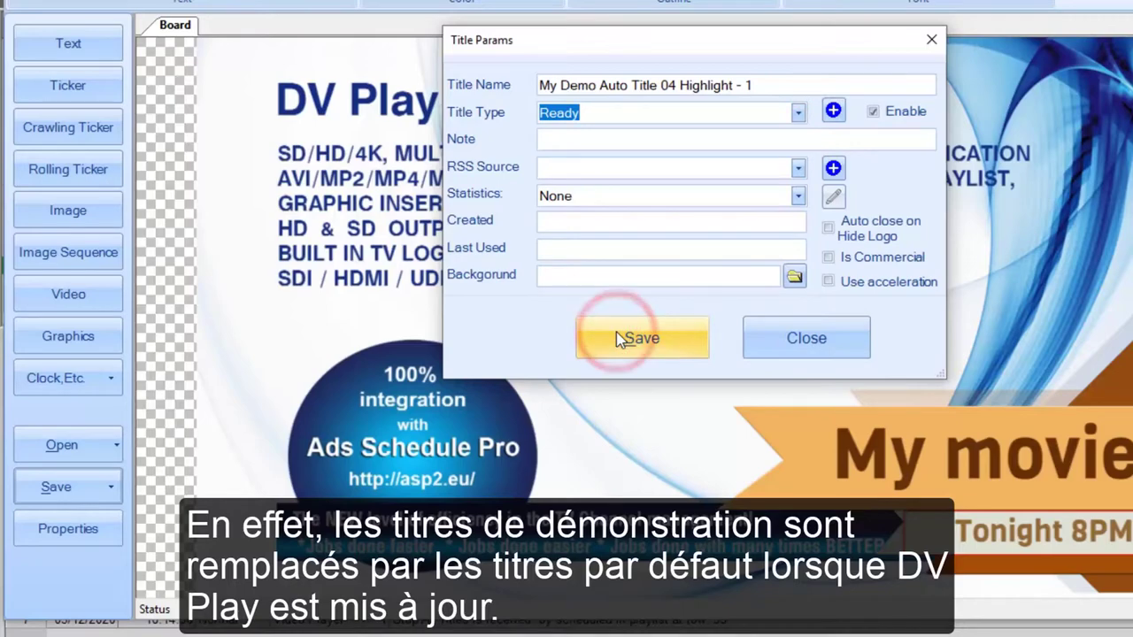
{"action": "left_click", "coordinate": [619, 340]}
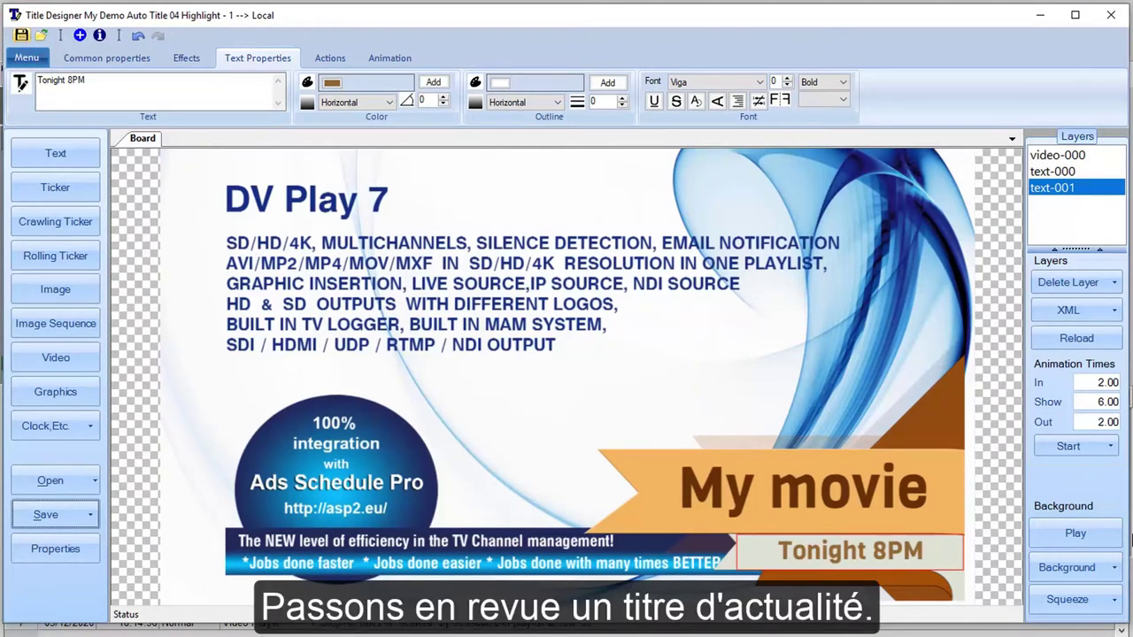
Search the saved titles for news, open Demo News Crawing Ticker 2 rows and select its ticker-001 layer.
{"action": "left_click", "coordinate": [41, 35]}
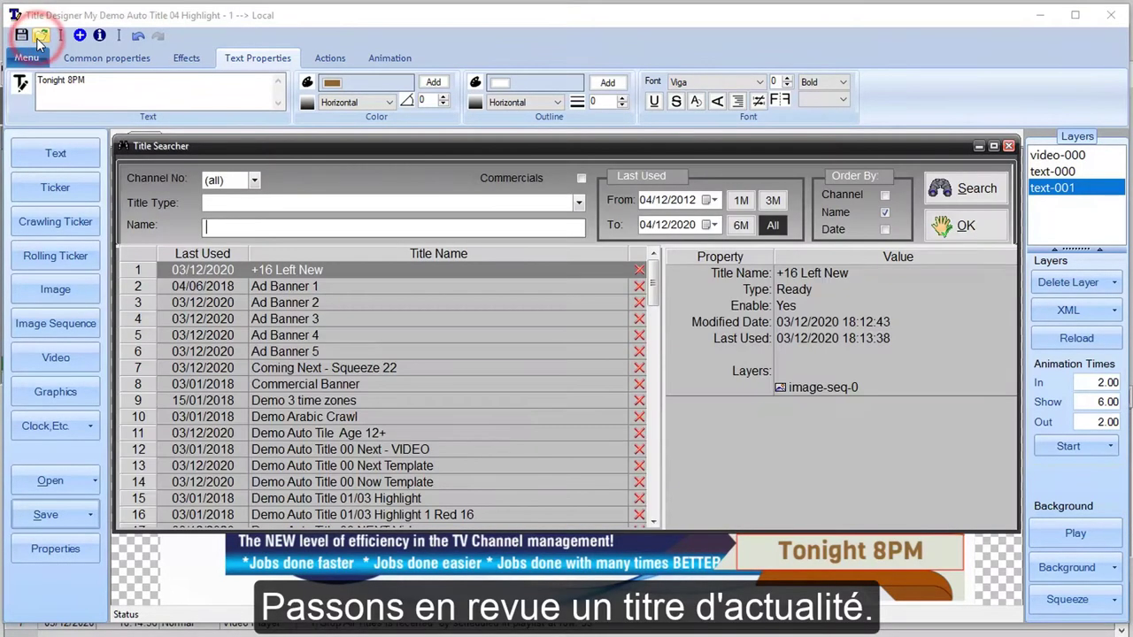
{"action": "type", "text": "news"}
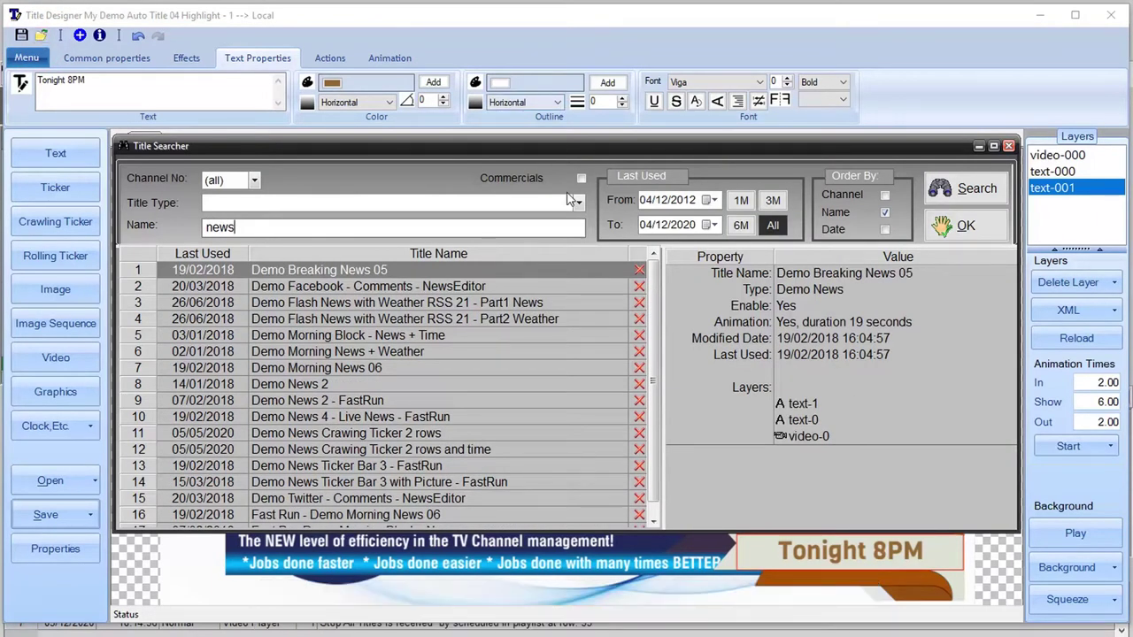
{"action": "double_click", "coordinate": [481, 434]}
{"action": "left_click", "coordinate": [452, 550]}
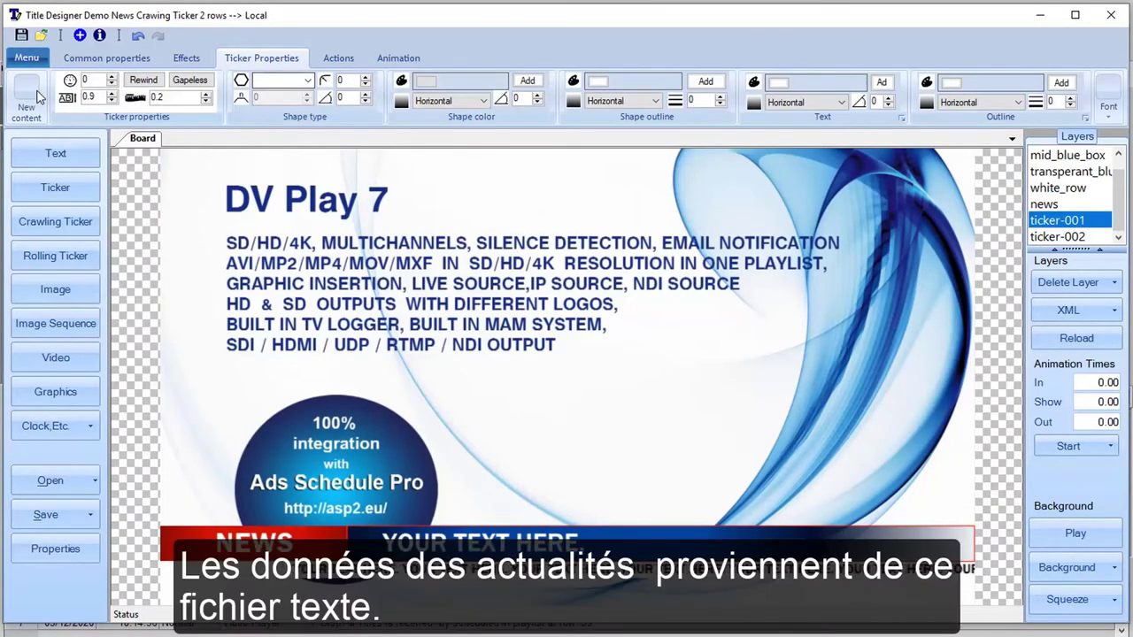
Show the ticker layer's content file path and open Demo_News_2_rows_1st_row.txt from the DemoAnimations folder in Notepad.
{"action": "left_click", "coordinate": [27, 89]}
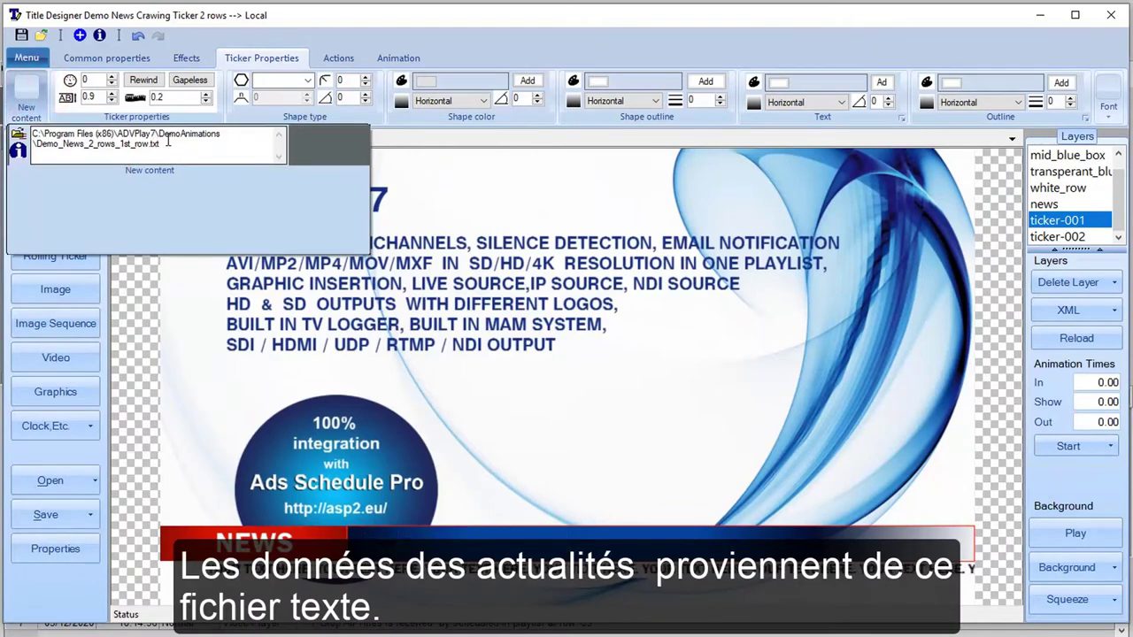
{"action": "left_click", "coordinate": [171, 143]}
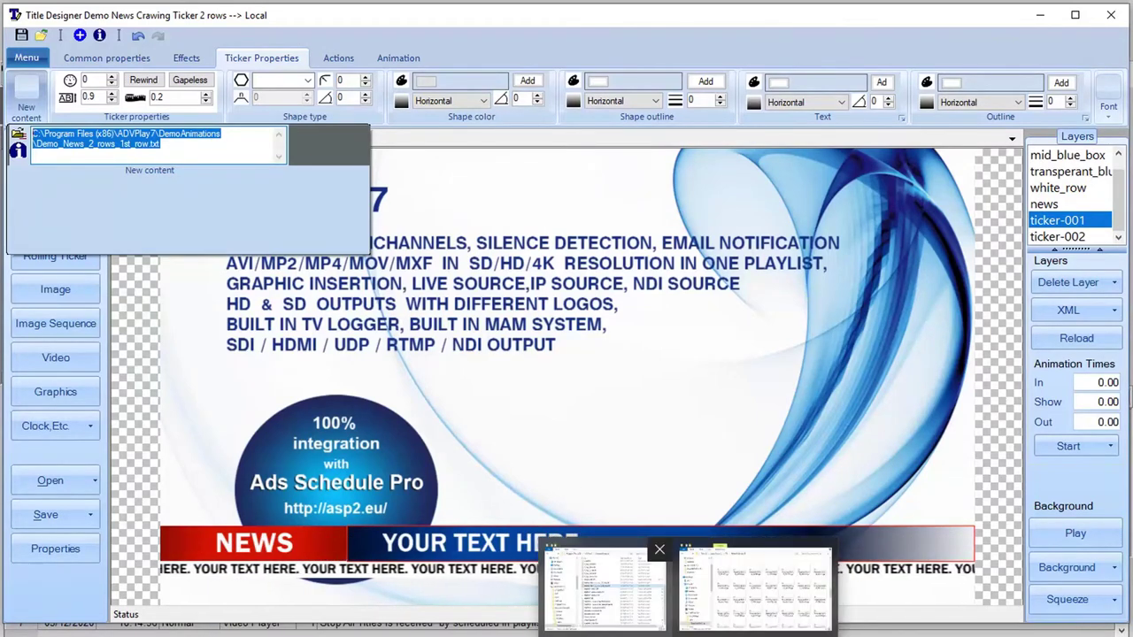
{"action": "left_click", "coordinate": [647, 633]}
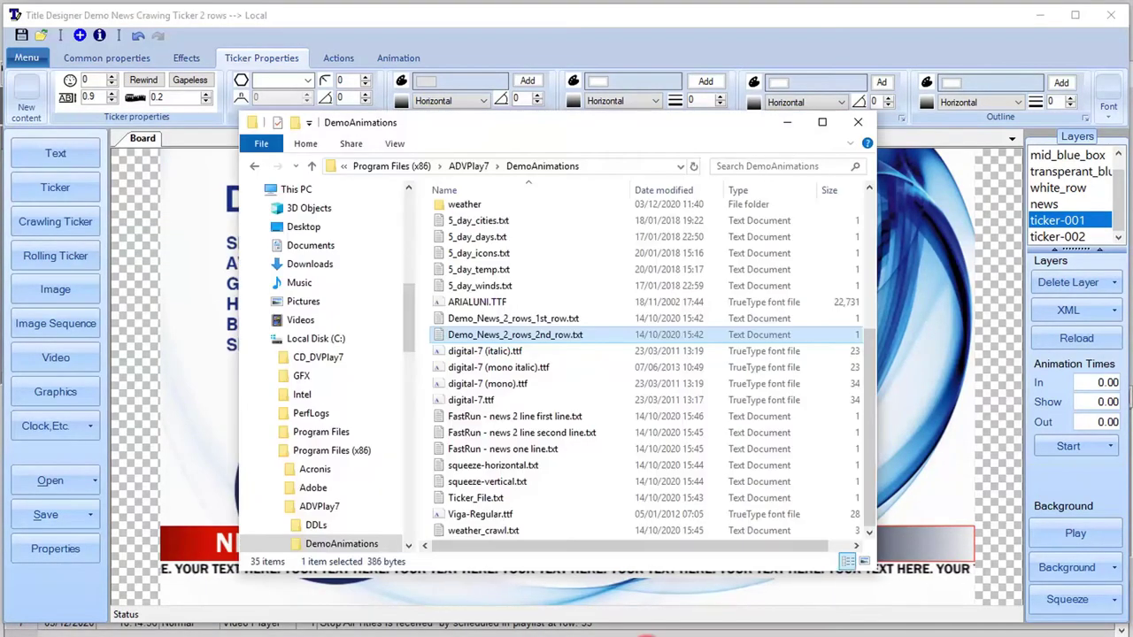
{"action": "left_click", "coordinate": [535, 321]}
{"action": "double_click", "coordinate": [535, 320]}
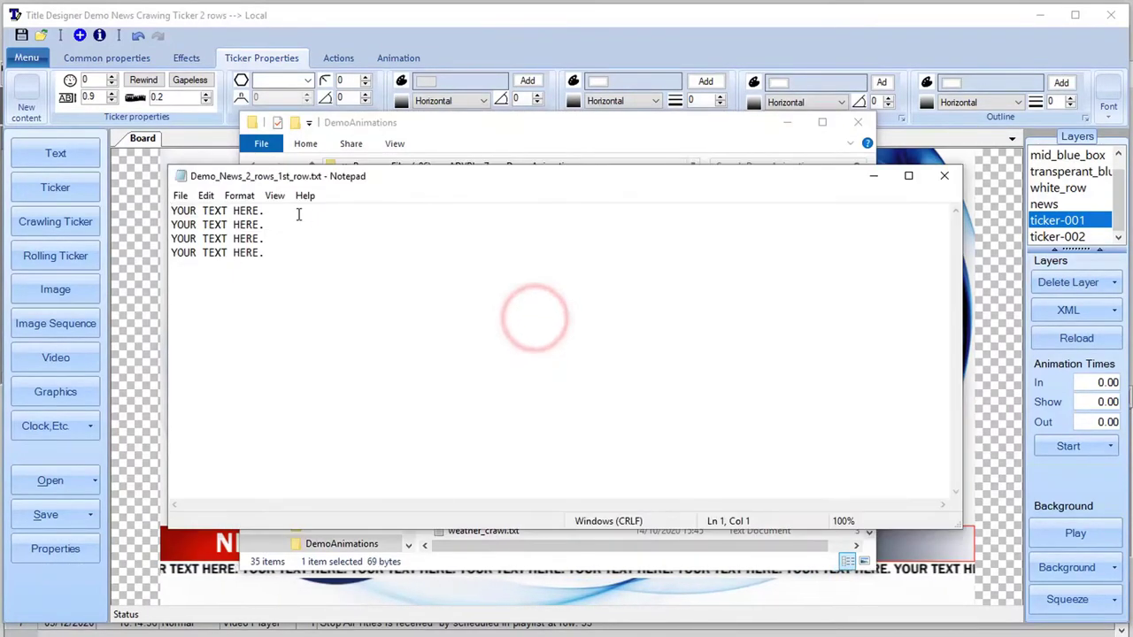
Add "CHNAGED" in front of each of the four ticker text lines and save the text file.
{"action": "type", "text": "CHNAG"}
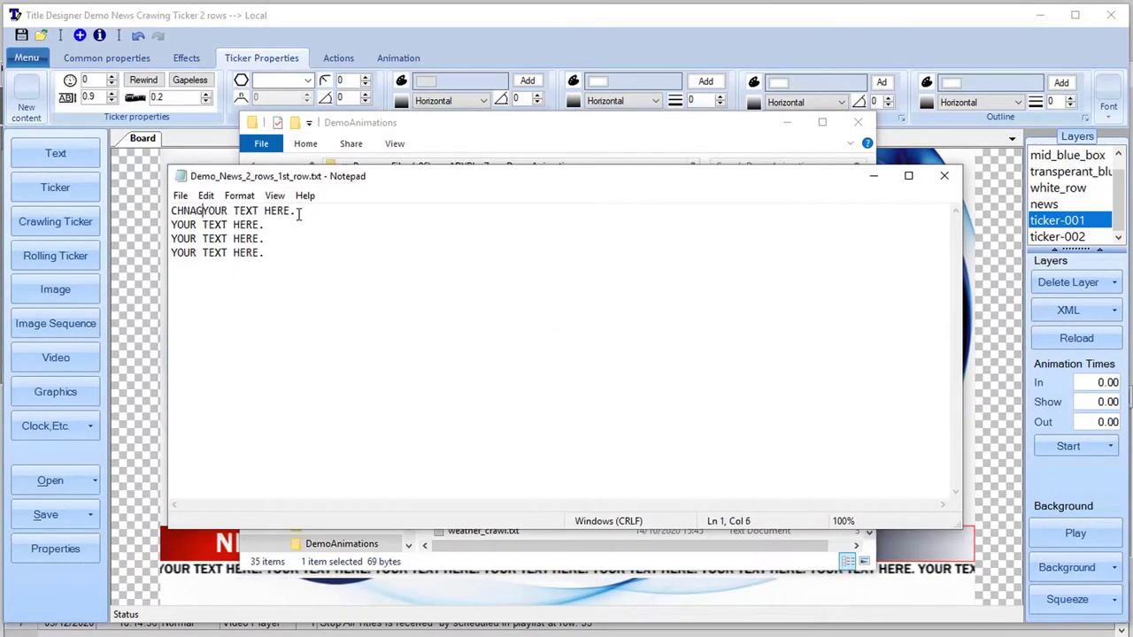
{"action": "type", "text": "ED"}
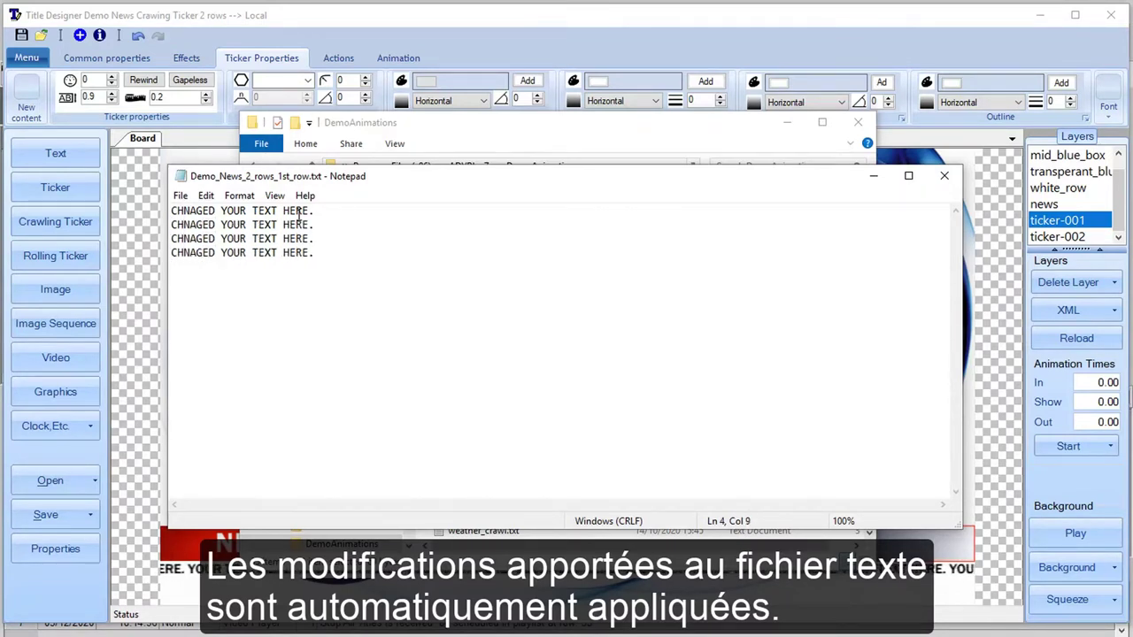
{"action": "left_click", "coordinate": [180, 196]}
{"action": "left_click", "coordinate": [221, 248]}
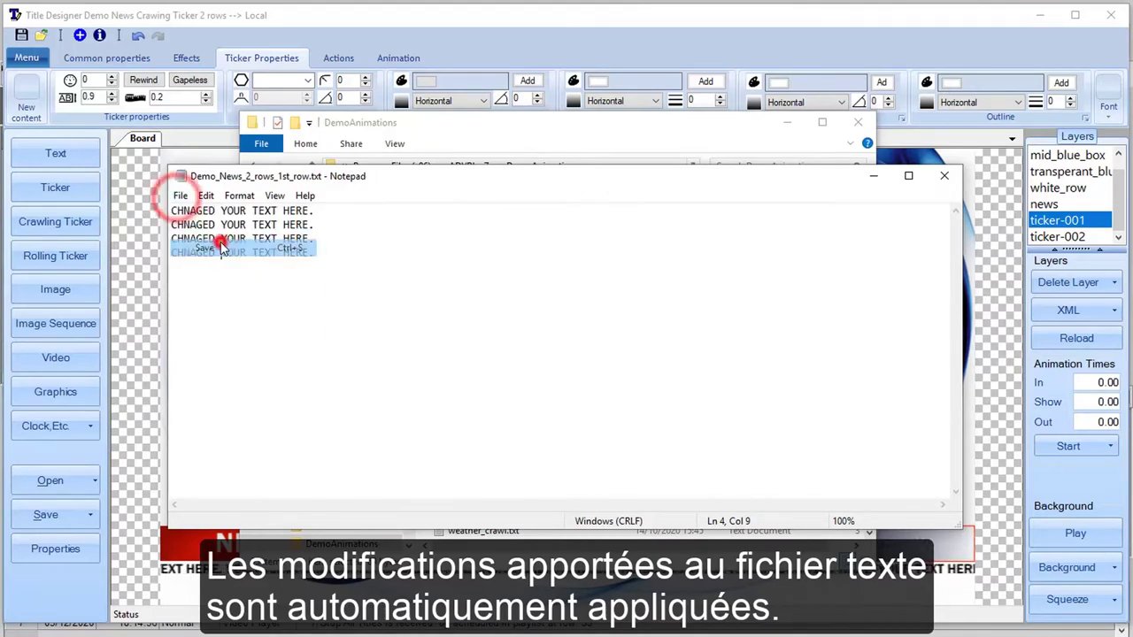
{"action": "left_click", "coordinate": [990, 223]}
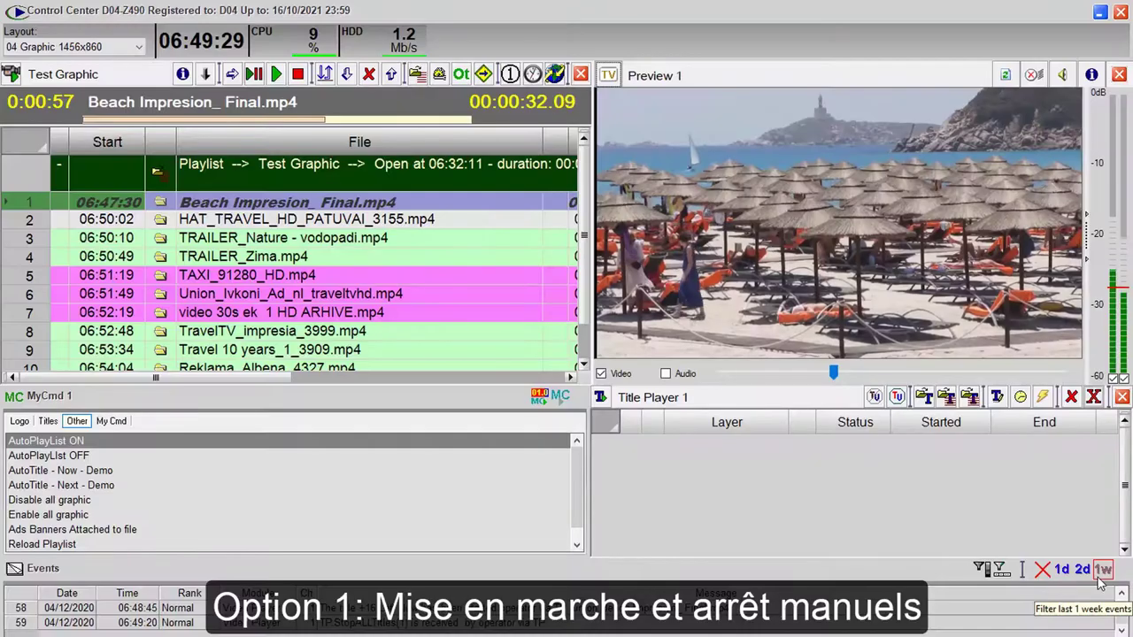
Run the title +16 Left New in Title Player 1.
{"action": "left_click", "coordinate": [929, 400]}
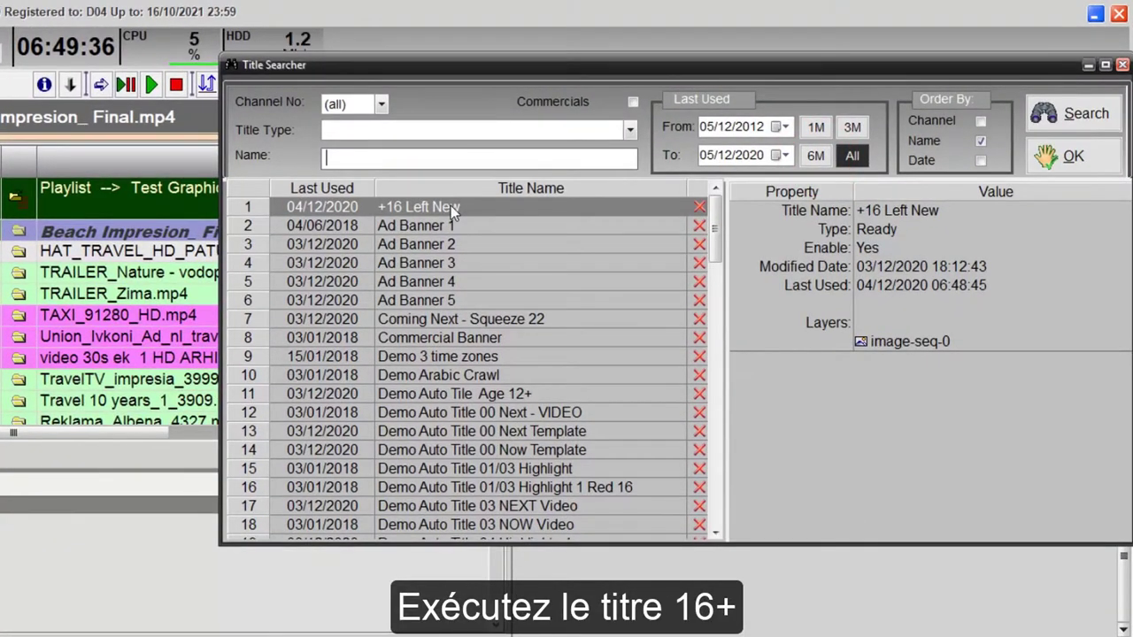
{"action": "double_click", "coordinate": [451, 206]}
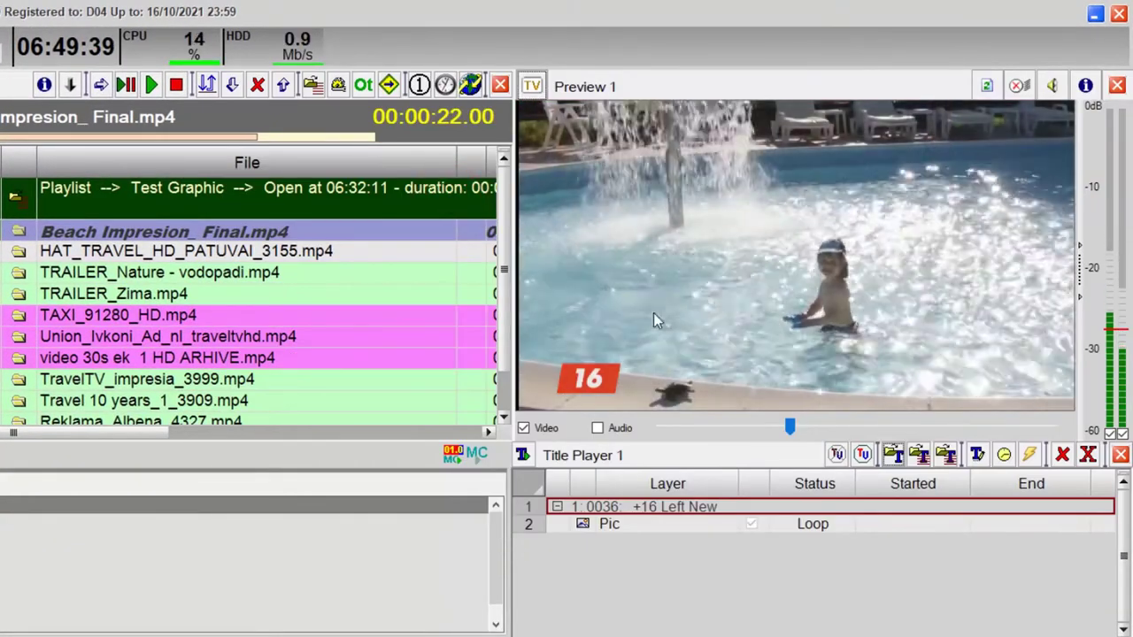
Search the titles for "fra" to run Demo Frame-07, and also run the recently used title Demo Stocks.
{"action": "left_click", "coordinate": [890, 453]}
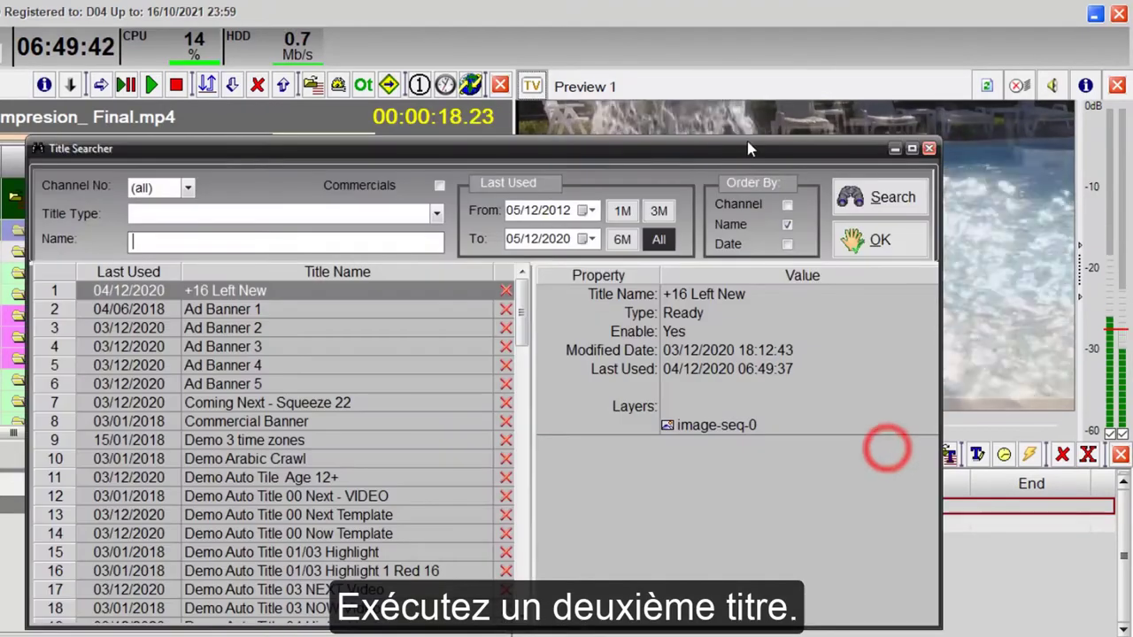
{"action": "left_click_drag", "start_coordinate": [747, 145], "coordinate": [941, 85]}
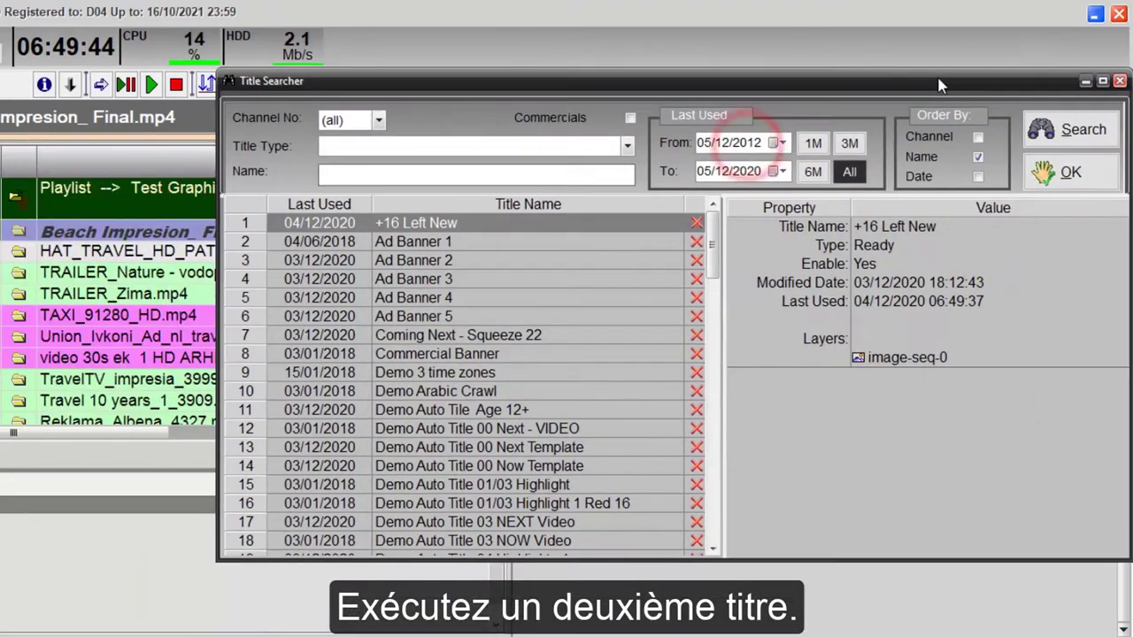
{"action": "left_click", "coordinate": [456, 172]}
{"action": "type", "text": "fra"}
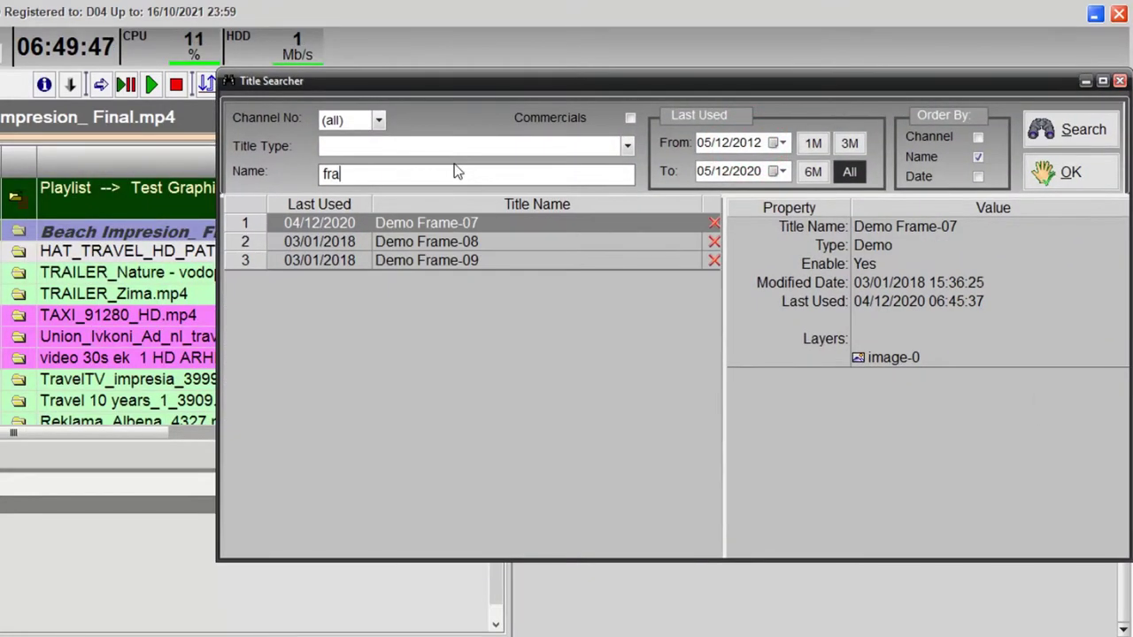
{"action": "double_click", "coordinate": [526, 233]}
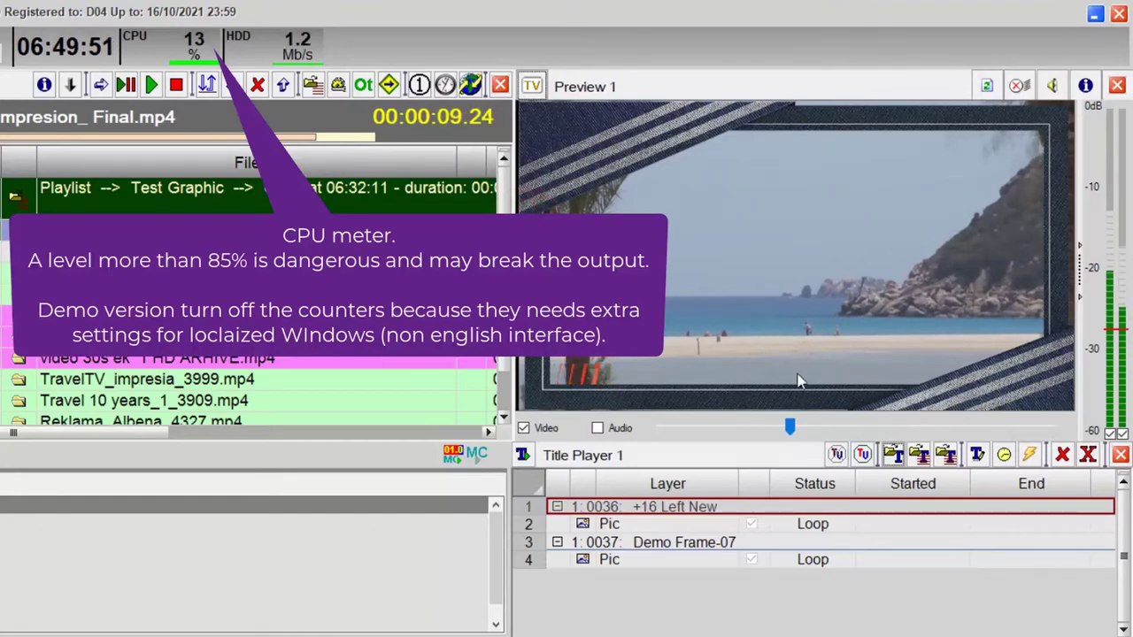
{"action": "left_click", "coordinate": [918, 455]}
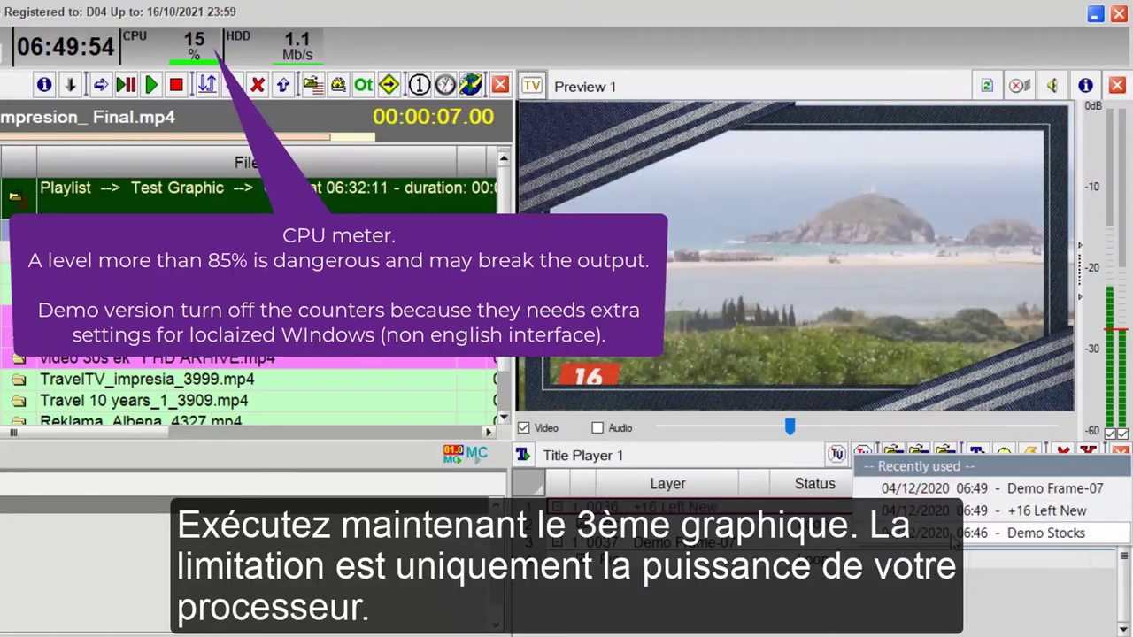
{"action": "left_click", "coordinate": [954, 537]}
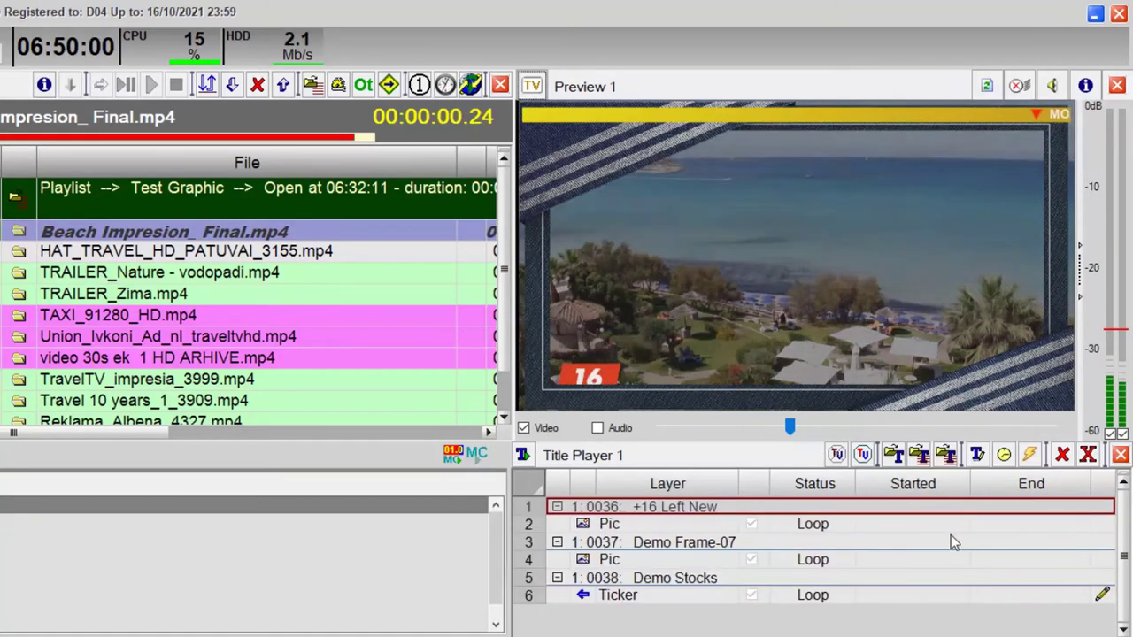
Remove the Demo Frame-07 title from Title Player 1, and remove all remaining titles at once.
{"action": "left_click", "coordinate": [950, 542]}
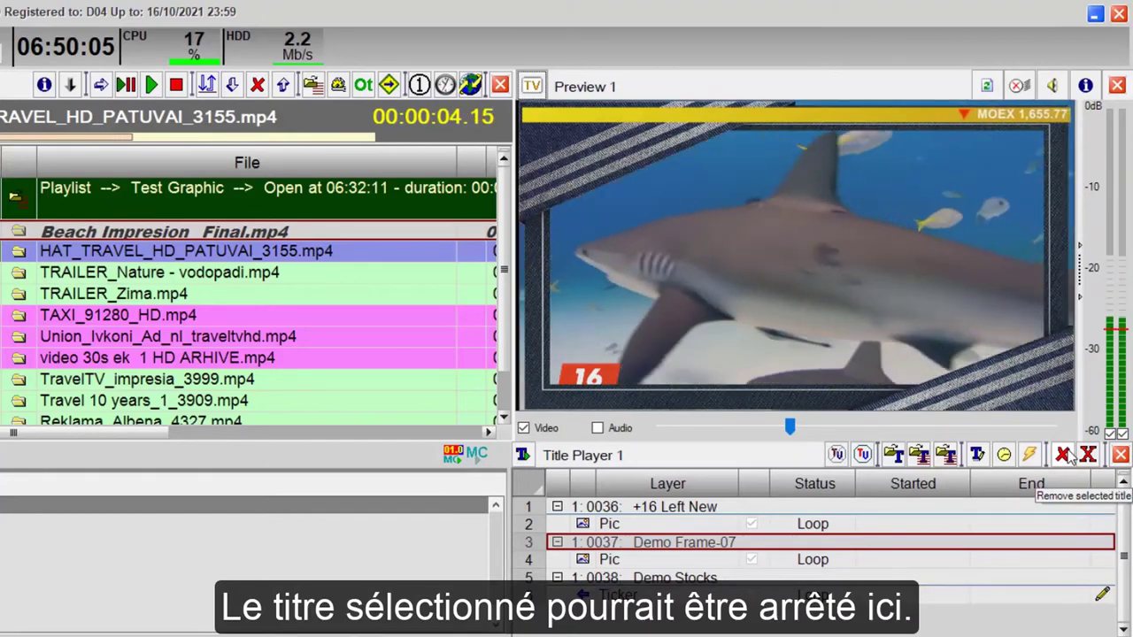
{"action": "left_click", "coordinate": [1063, 454]}
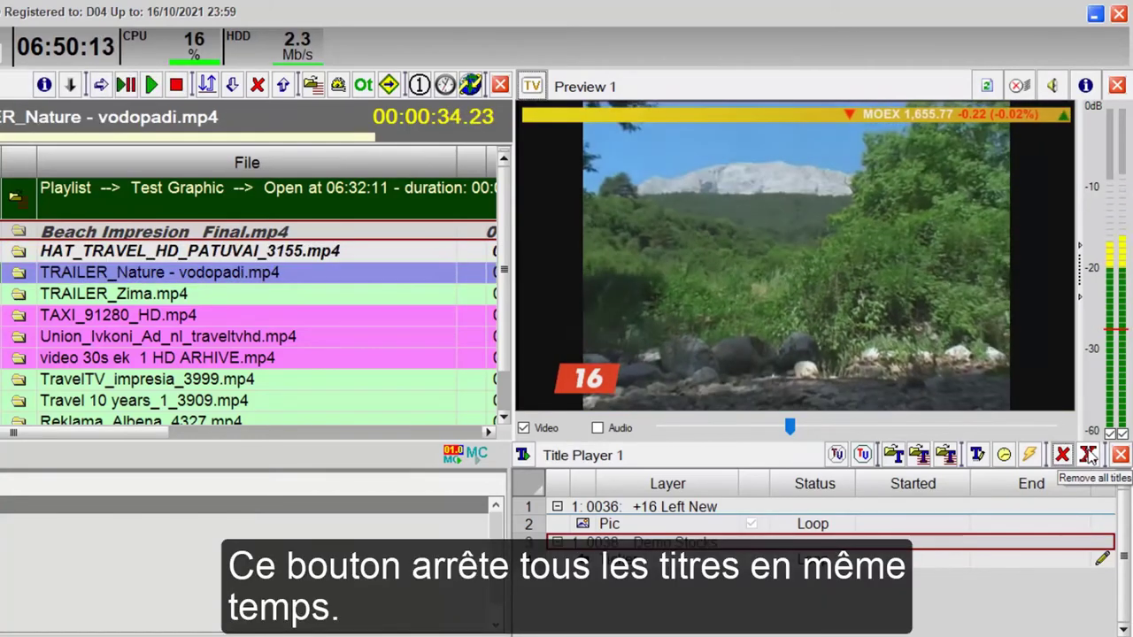
{"action": "left_click", "coordinate": [1089, 454]}
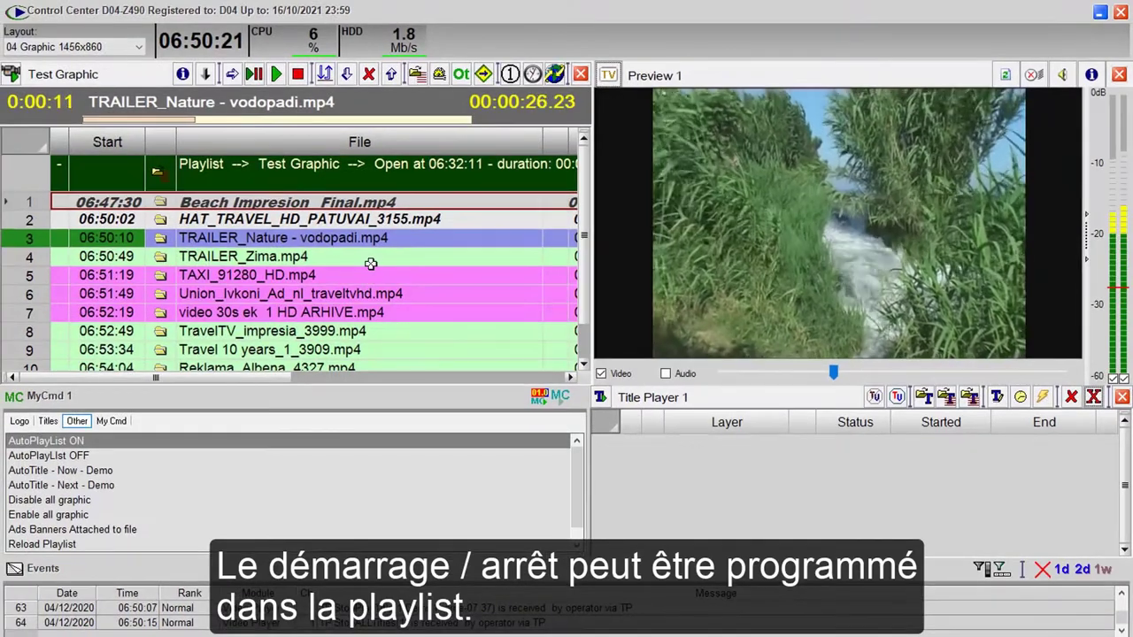
Insert a Run Title command for Demo Frame-07 on channel 1 into the playlist and place it directly after TRAILER_Zima.mp4.
{"action": "left_click", "coordinate": [371, 258]}
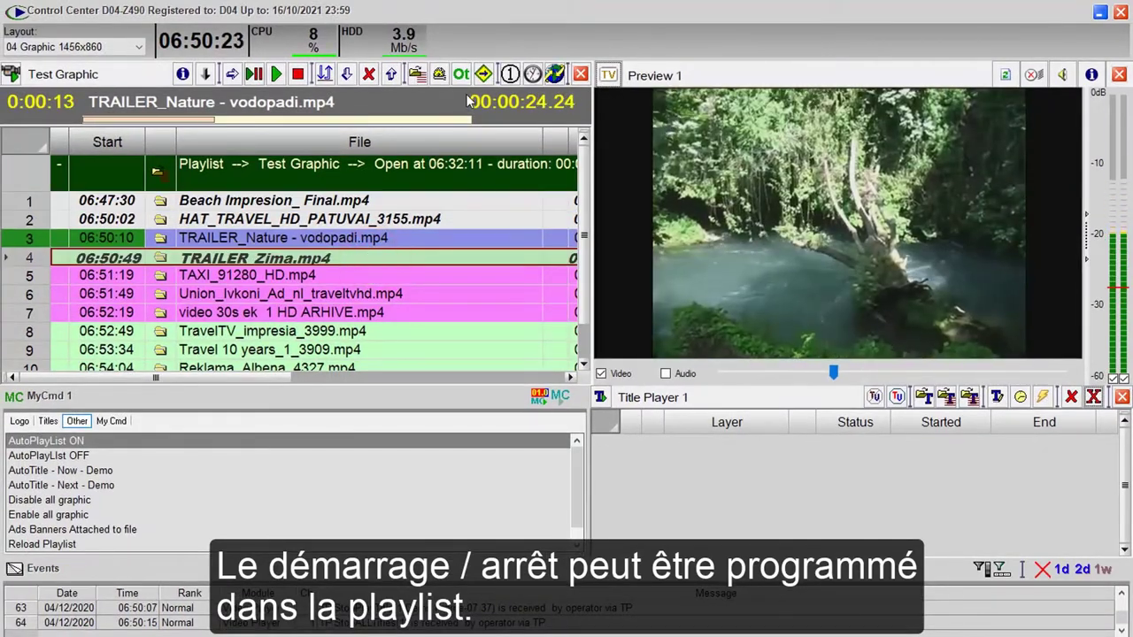
{"action": "left_click", "coordinate": [460, 76]}
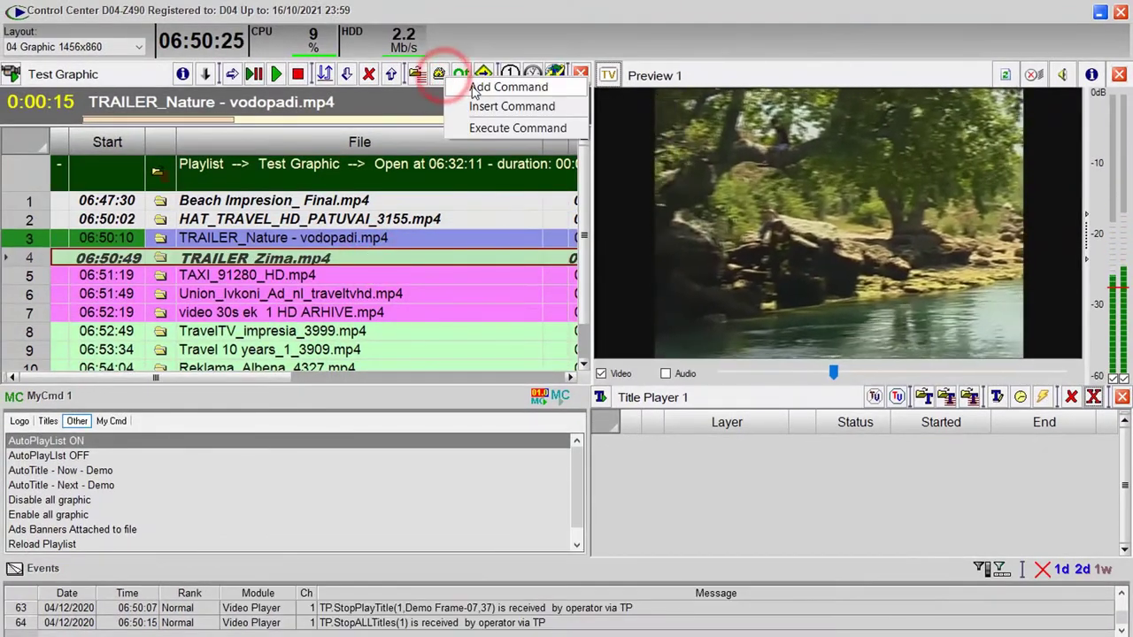
{"action": "left_click", "coordinate": [489, 107]}
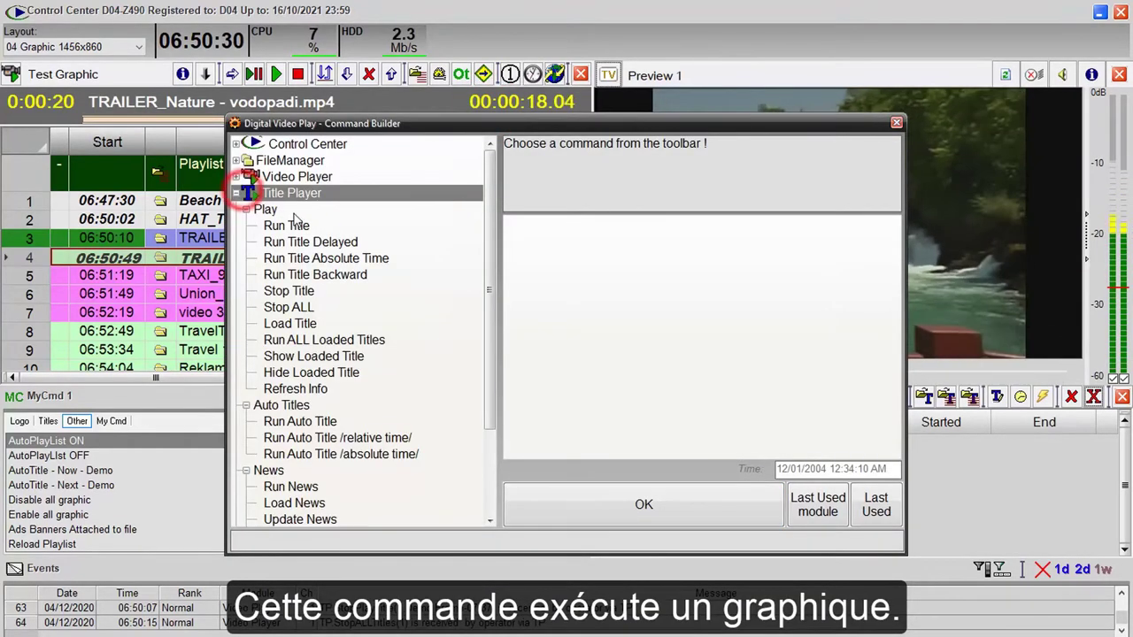
{"action": "left_click", "coordinate": [297, 226]}
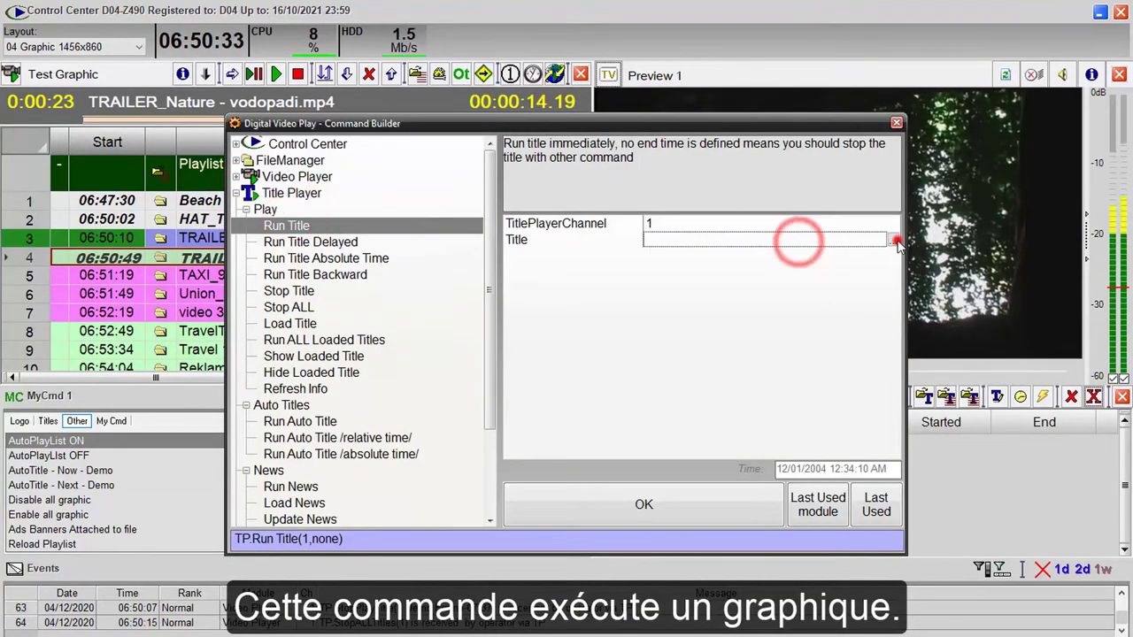
{"action": "left_click", "coordinate": [896, 242]}
{"action": "type", "text": "fra"}
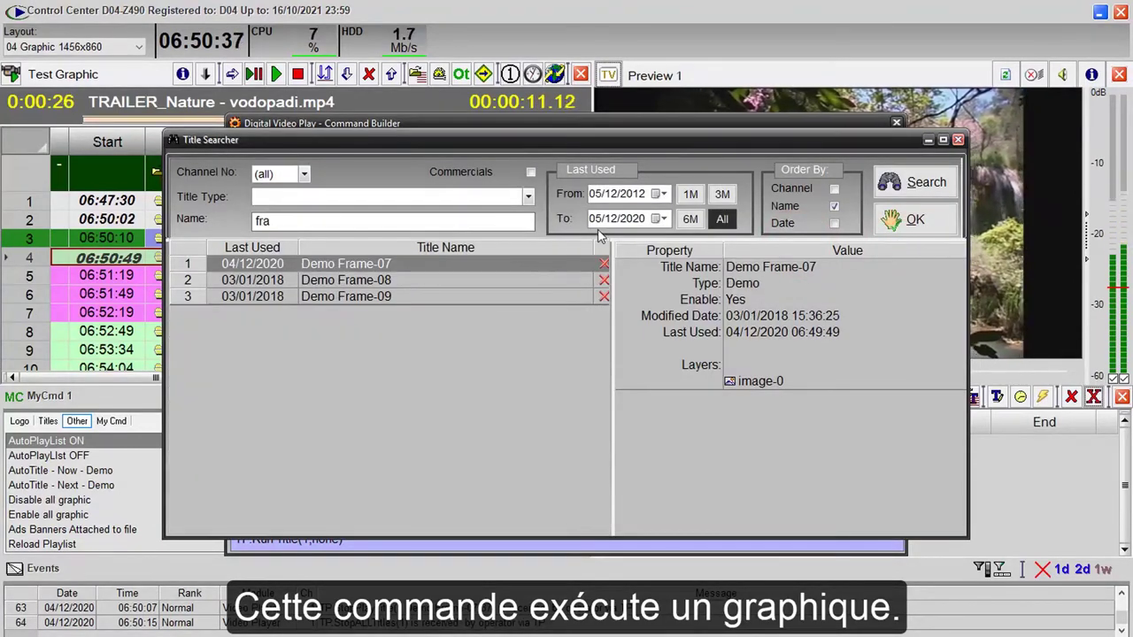
{"action": "double_click", "coordinate": [531, 271]}
{"action": "left_click", "coordinate": [657, 505]}
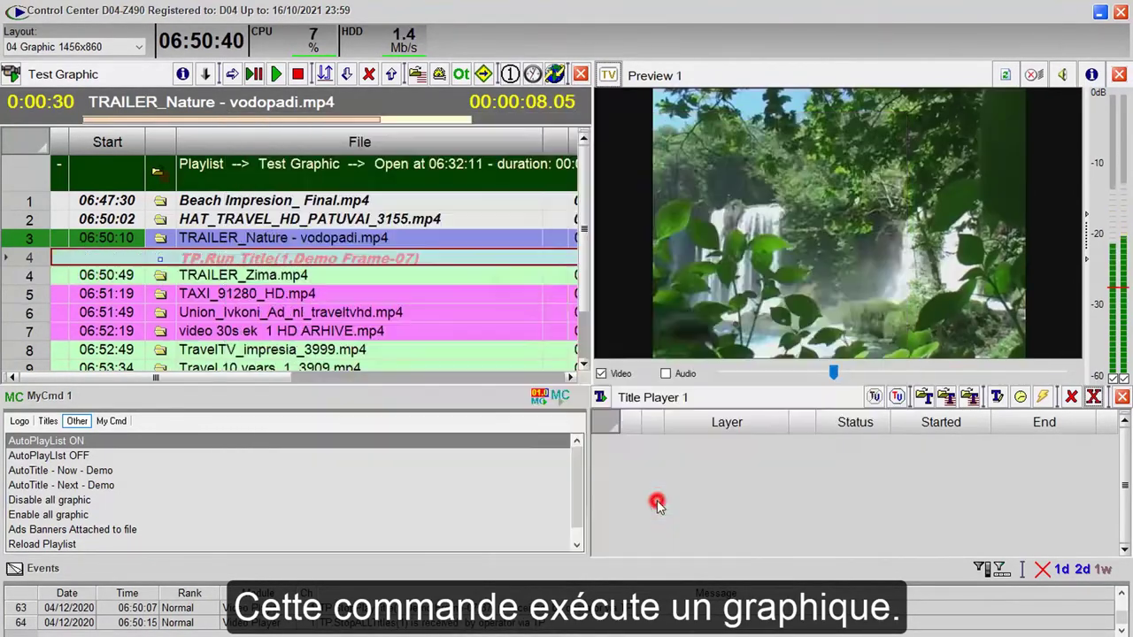
{"action": "left_click_drag", "start_coordinate": [500, 256], "coordinate": [502, 270]}
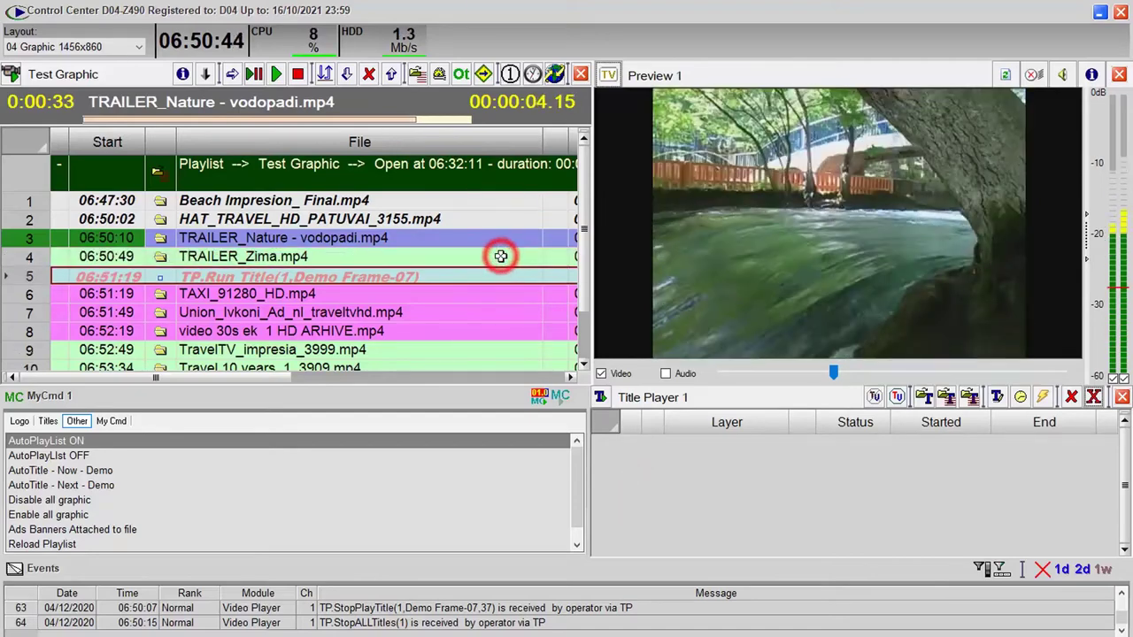
Start inserting a Title Player Stop Title command before TravelTV_impresia_3999.mp4 in the playlist.
{"action": "left_click", "coordinate": [363, 351]}
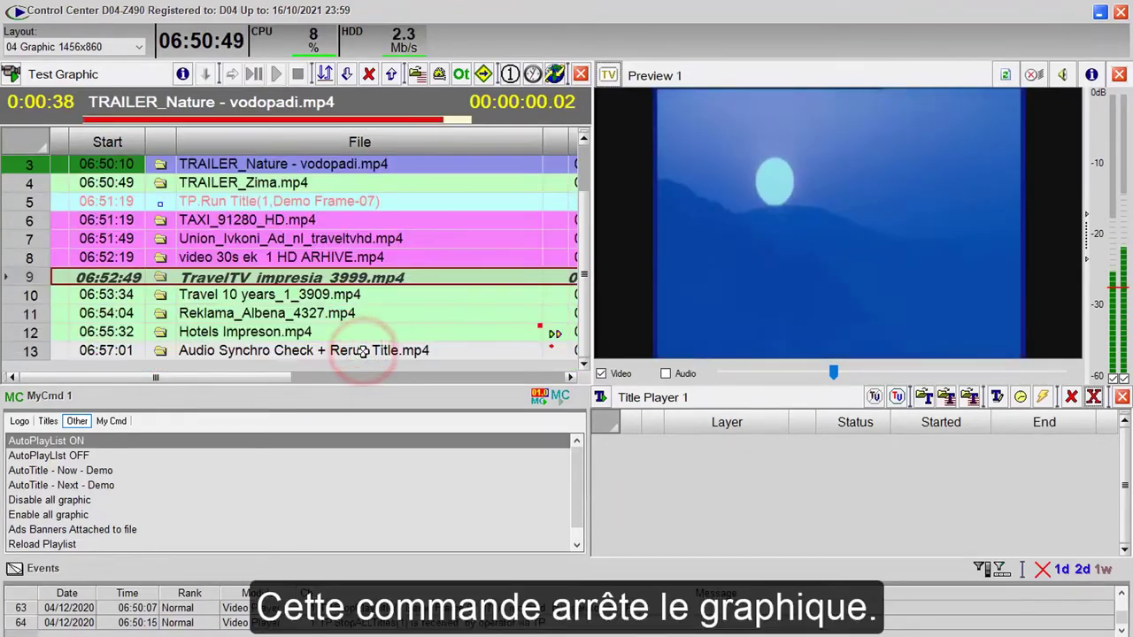
{"action": "left_click", "coordinate": [439, 75]}
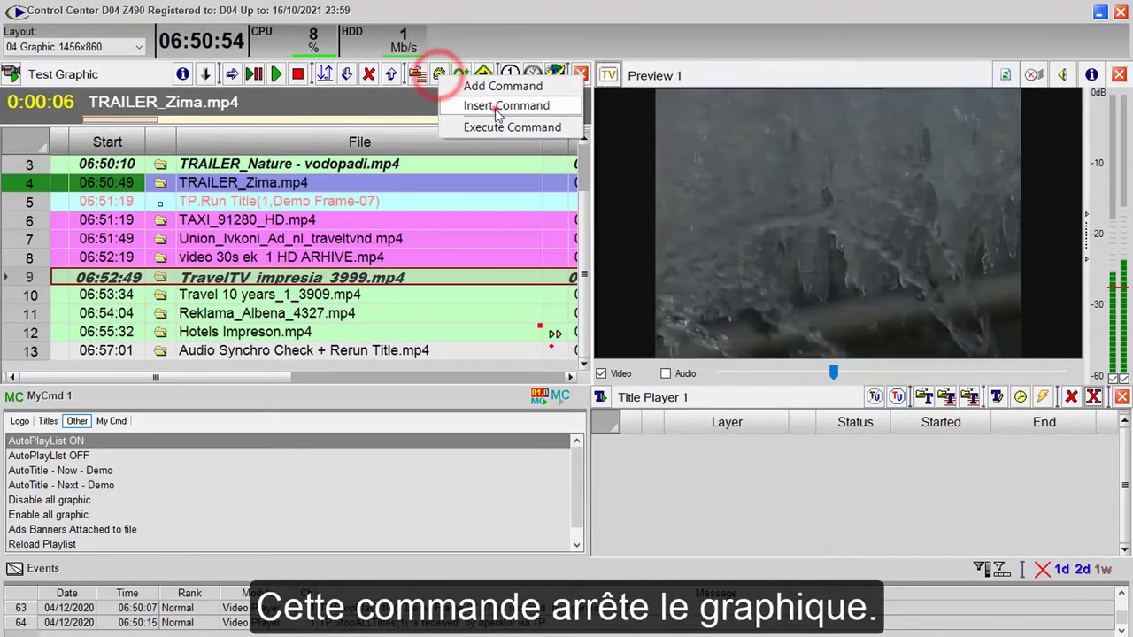
{"action": "left_click", "coordinate": [505, 105]}
{"action": "left_click", "coordinate": [237, 193]}
{"action": "left_click", "coordinate": [298, 291]}
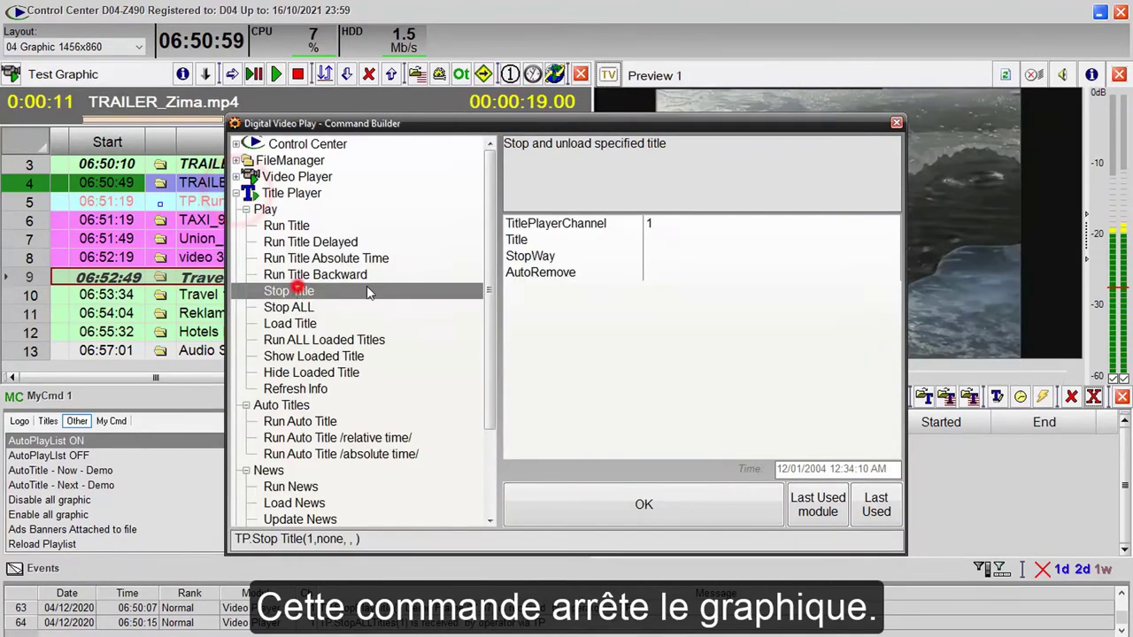
Set the stop command's title to Demo Frame-07, StopWay to With Hide effect and AutoRemove to Yes, and add it to the playlist.
{"action": "left_click", "coordinate": [841, 236]}
{"action": "left_click", "coordinate": [893, 245]}
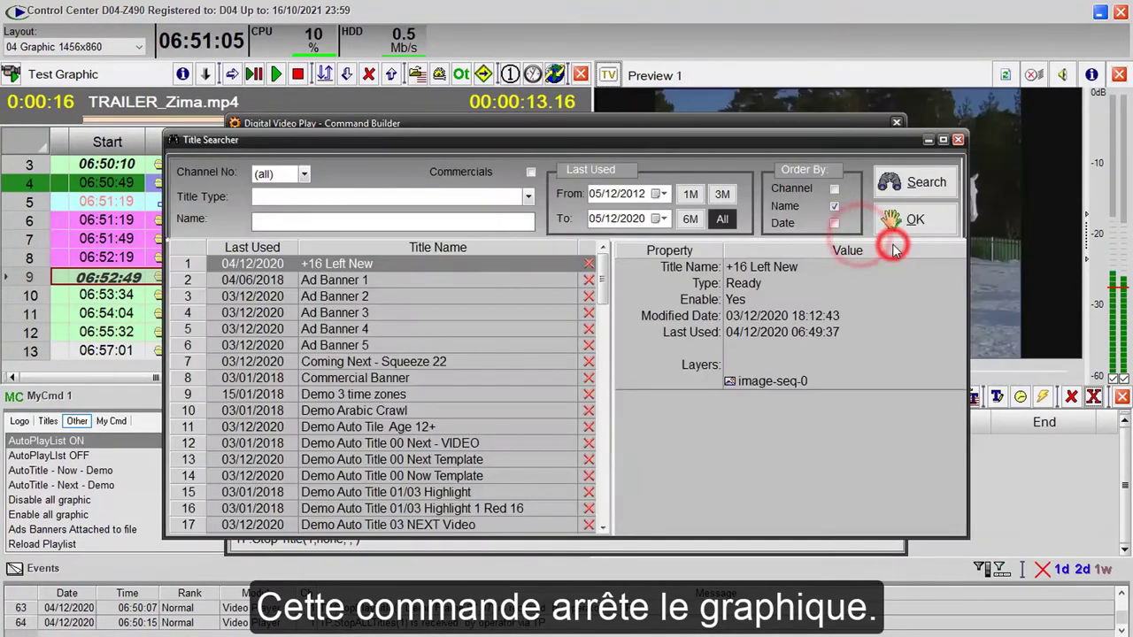
{"action": "type", "text": "fra"}
{"action": "double_click", "coordinate": [547, 262]}
{"action": "left_click", "coordinate": [803, 255]}
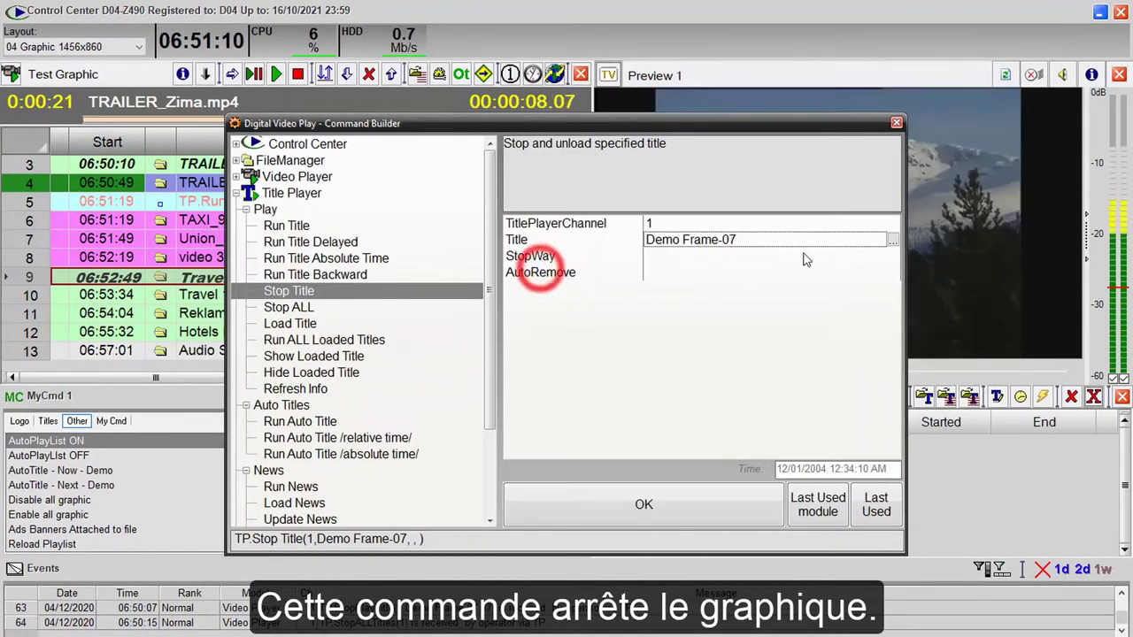
{"action": "left_click", "coordinate": [758, 272]}
{"action": "left_click", "coordinate": [705, 500]}
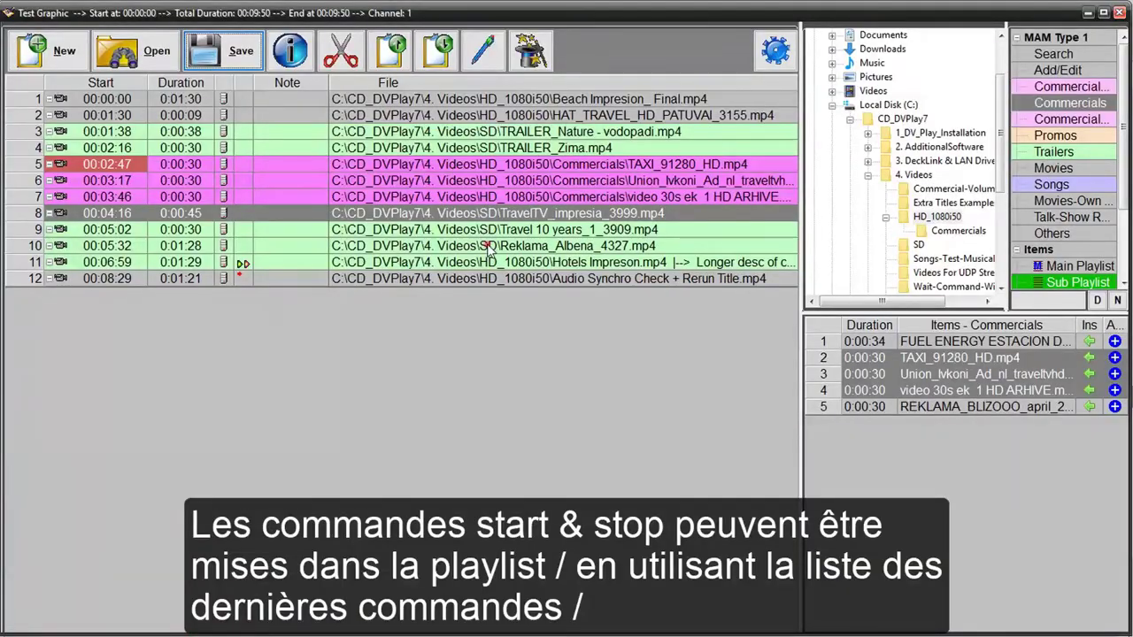
Insert an internal command into the Test Graphic playlist in the playlist editor, using the Command Builder's last used commands.
{"action": "left_click", "coordinate": [487, 246]}
{"action": "left_click_drag", "start_coordinate": [1126, 203], "coordinate": [1127, 223]}
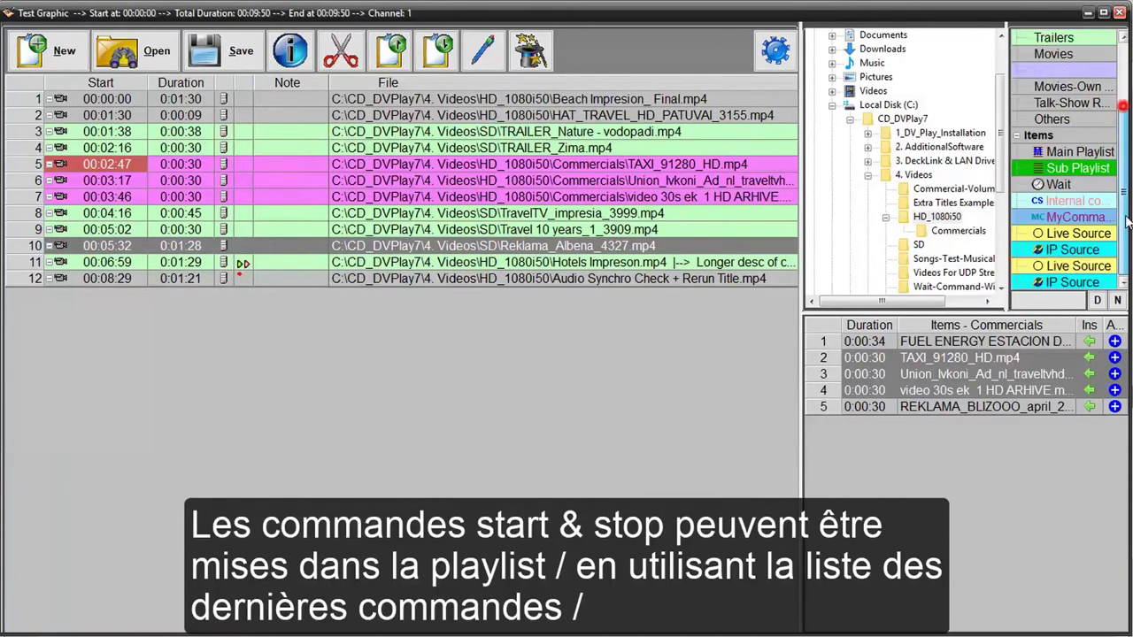
{"action": "left_click", "coordinate": [1071, 200]}
{"action": "left_click", "coordinate": [1089, 343]}
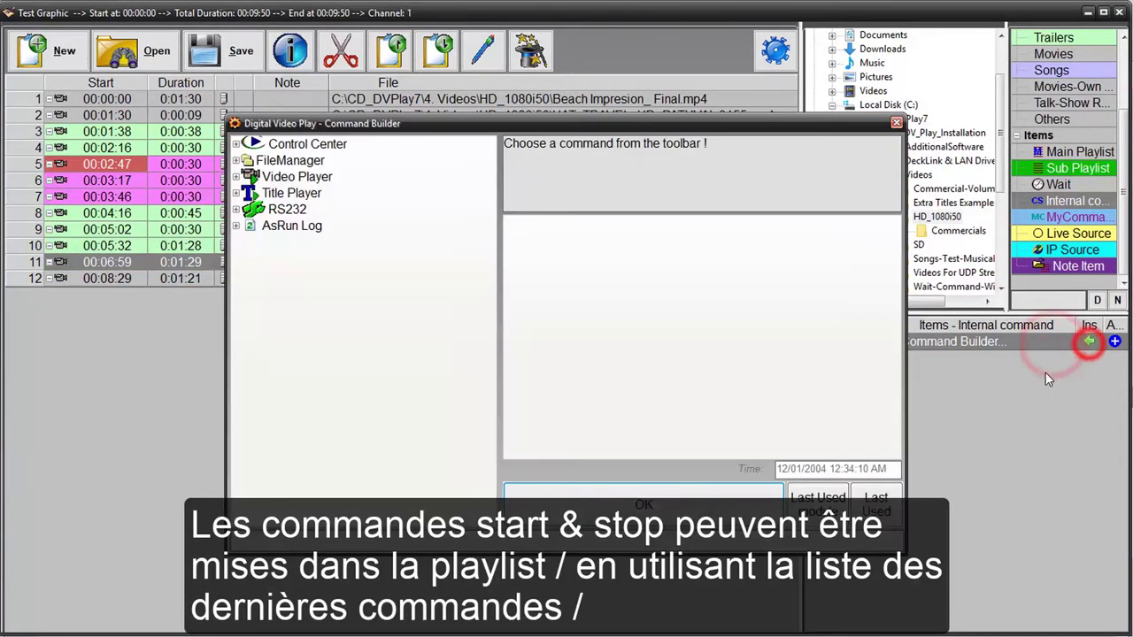
{"action": "left_click", "coordinate": [876, 504]}
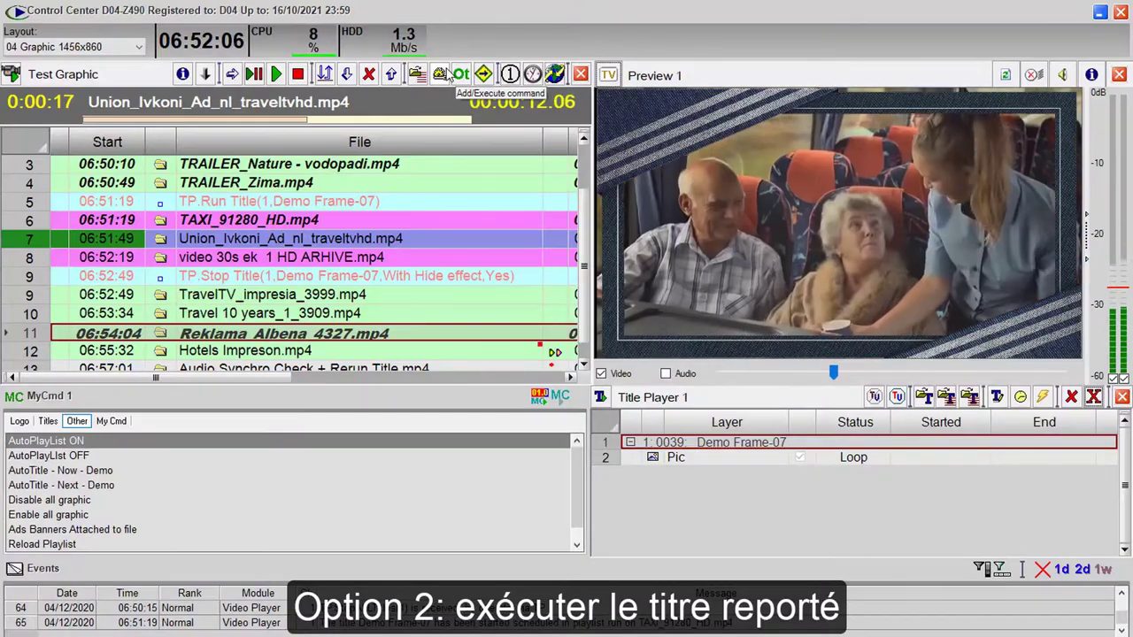
Start inserting a Title Player Run Title Delayed command before Reklama_Albena_4327.mp4 and choose Demo Frame-08 as its title.
{"action": "left_click", "coordinate": [438, 74]}
{"action": "left_click", "coordinate": [485, 119]}
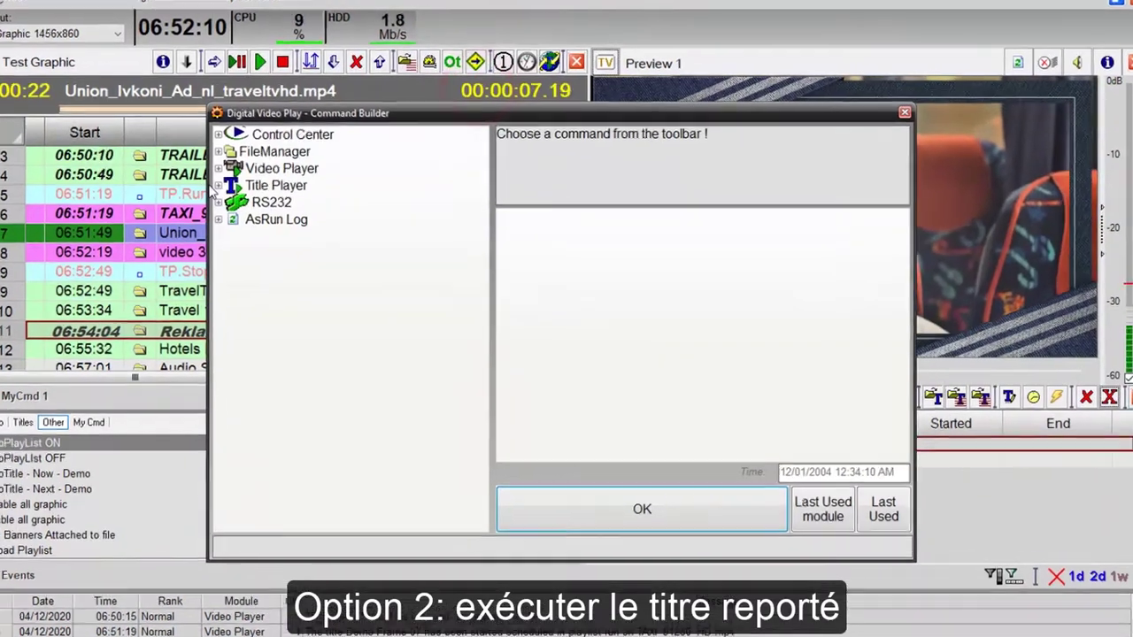
{"action": "left_click", "coordinate": [240, 192]}
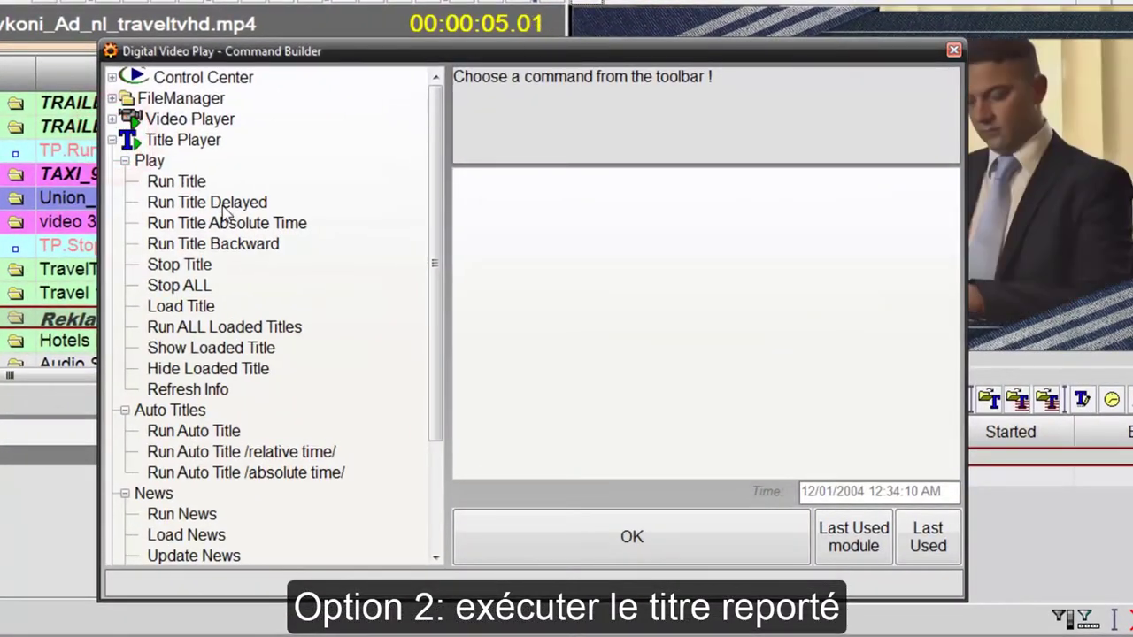
{"action": "left_click", "coordinate": [234, 206]}
{"action": "left_click", "coordinate": [949, 202]}
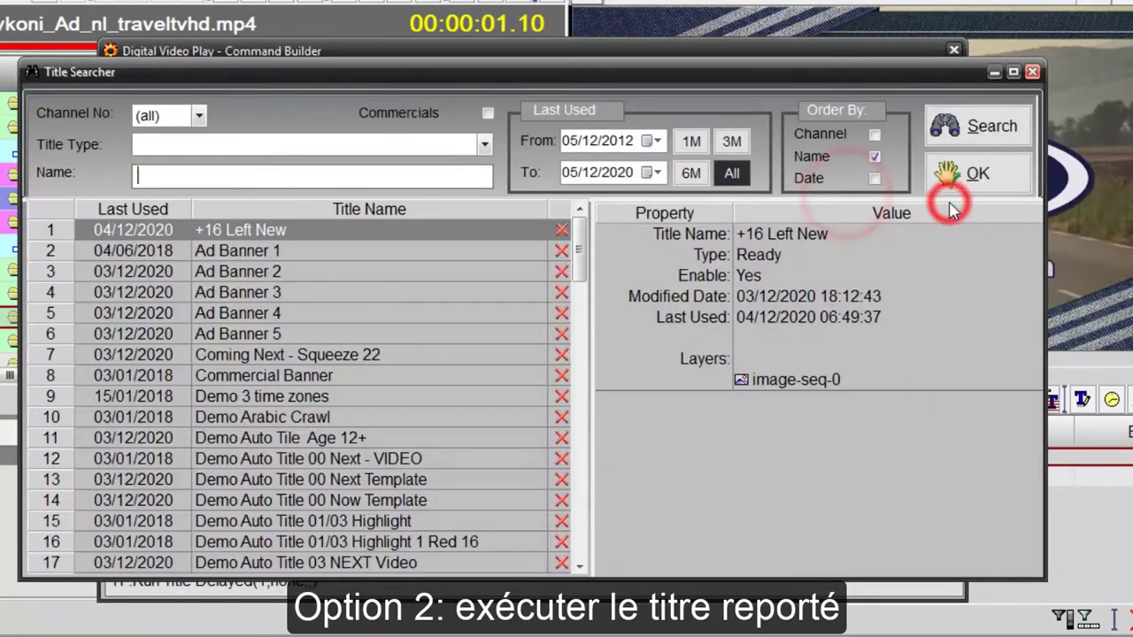
{"action": "type", "text": "fra"}
{"action": "double_click", "coordinate": [349, 255]}
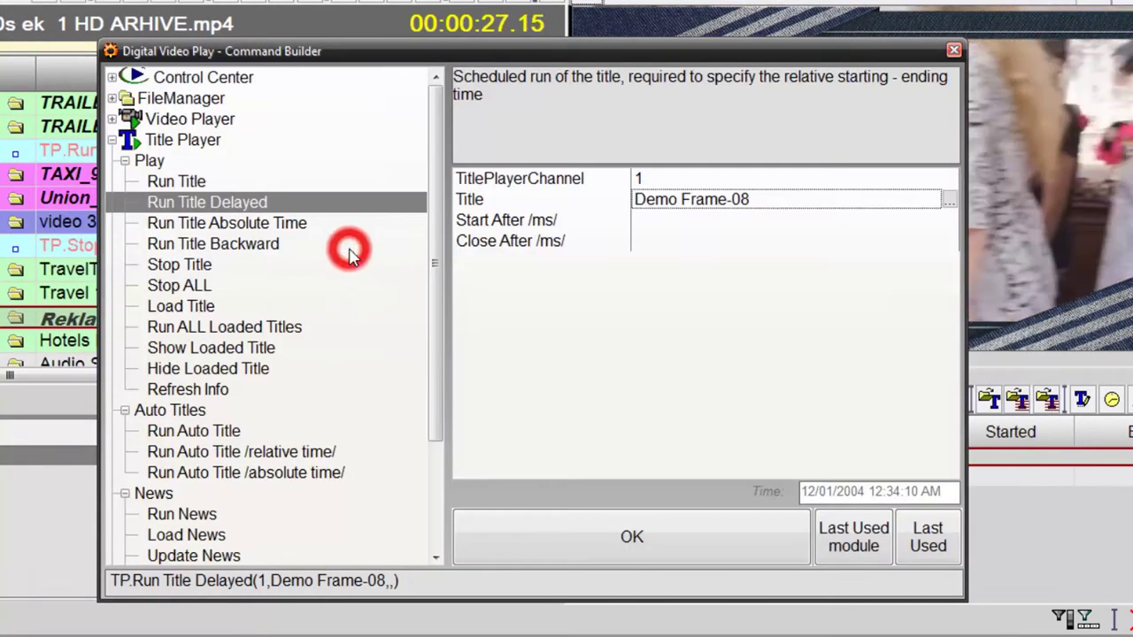
Set the delayed command to start after 10 seconds and close after 15 seconds, and add it to the playlist.
{"action": "left_click", "coordinate": [713, 221]}
{"action": "left_click", "coordinate": [951, 224]}
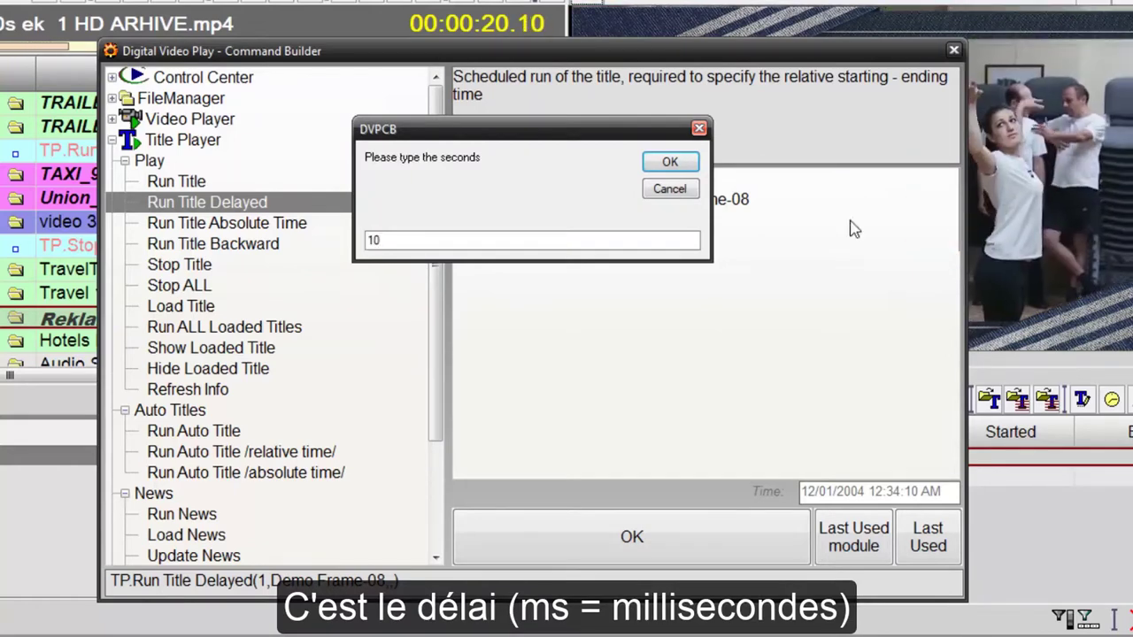
{"action": "type", "text": "10"}
{"action": "left_click", "coordinate": [691, 168]}
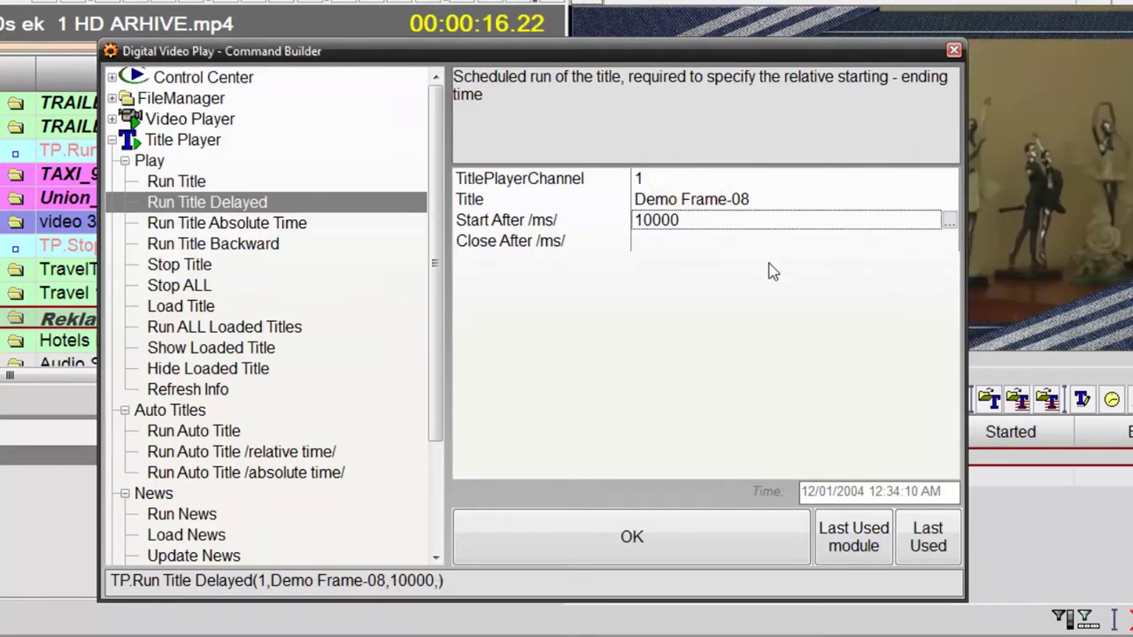
{"action": "left_click", "coordinate": [945, 243]}
{"action": "type", "text": "15"}
{"action": "left_click", "coordinate": [694, 164]}
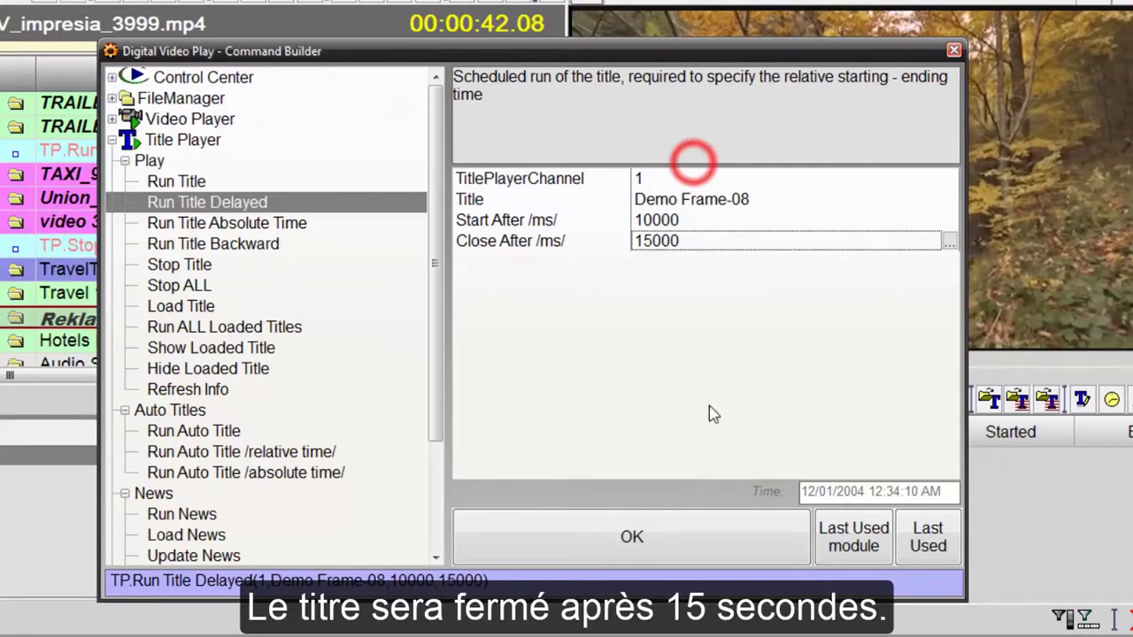
{"action": "left_click", "coordinate": [740, 534]}
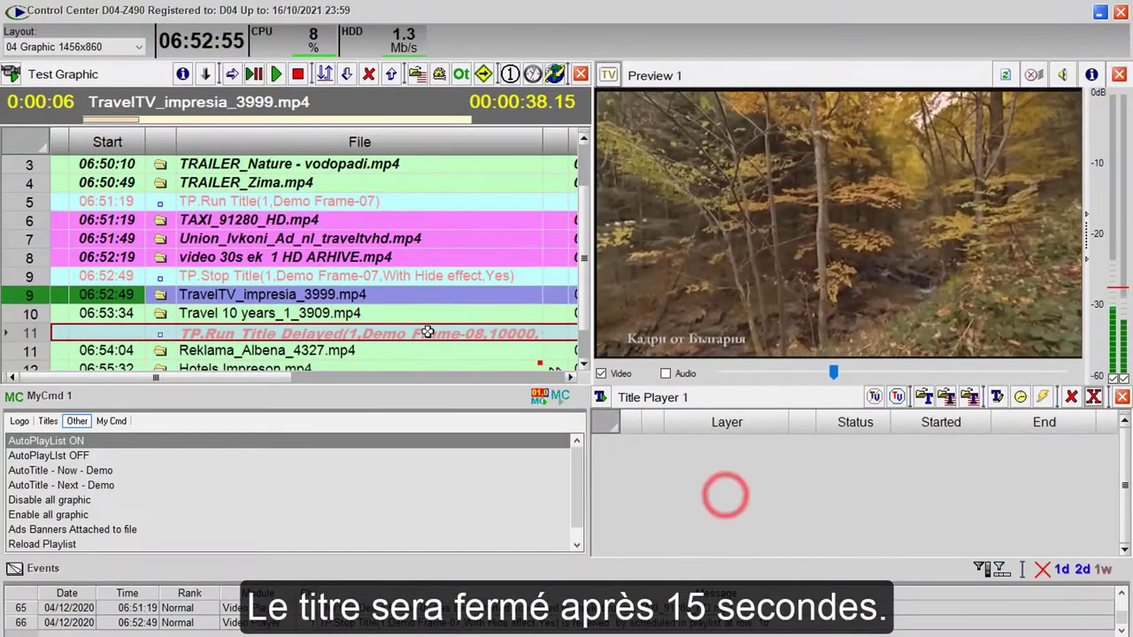
Switch playback to Reklama_Albena_4327.mp4 so that the delayed Demo Frame-08 command is executed.
{"action": "left_click", "coordinate": [428, 332]}
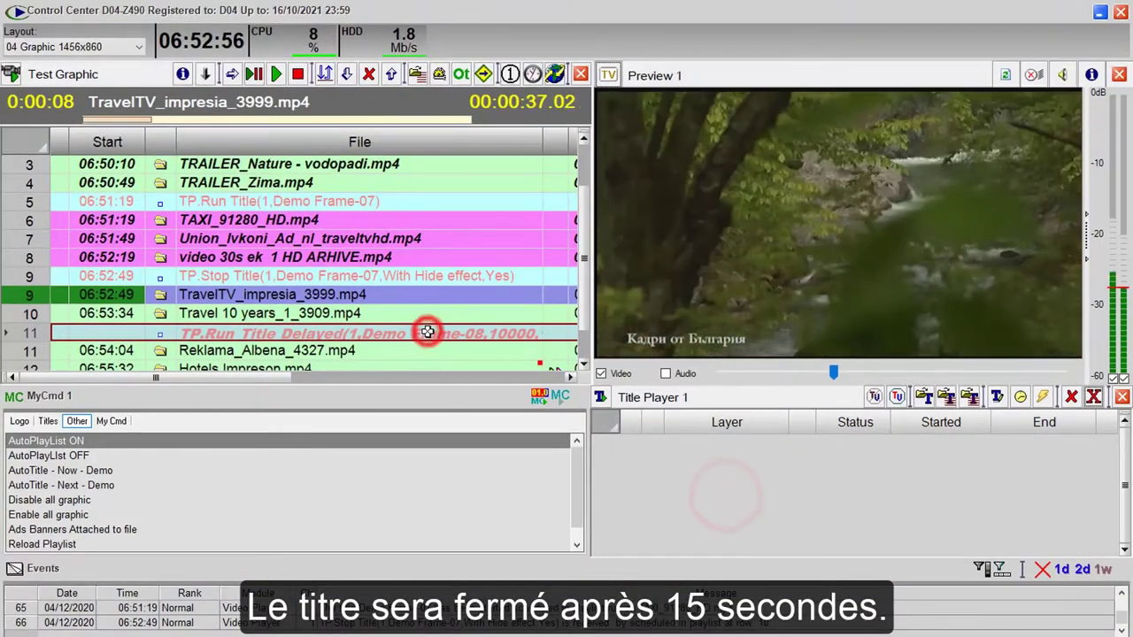
{"action": "left_click", "coordinate": [483, 73]}
{"action": "left_click", "coordinate": [227, 245]}
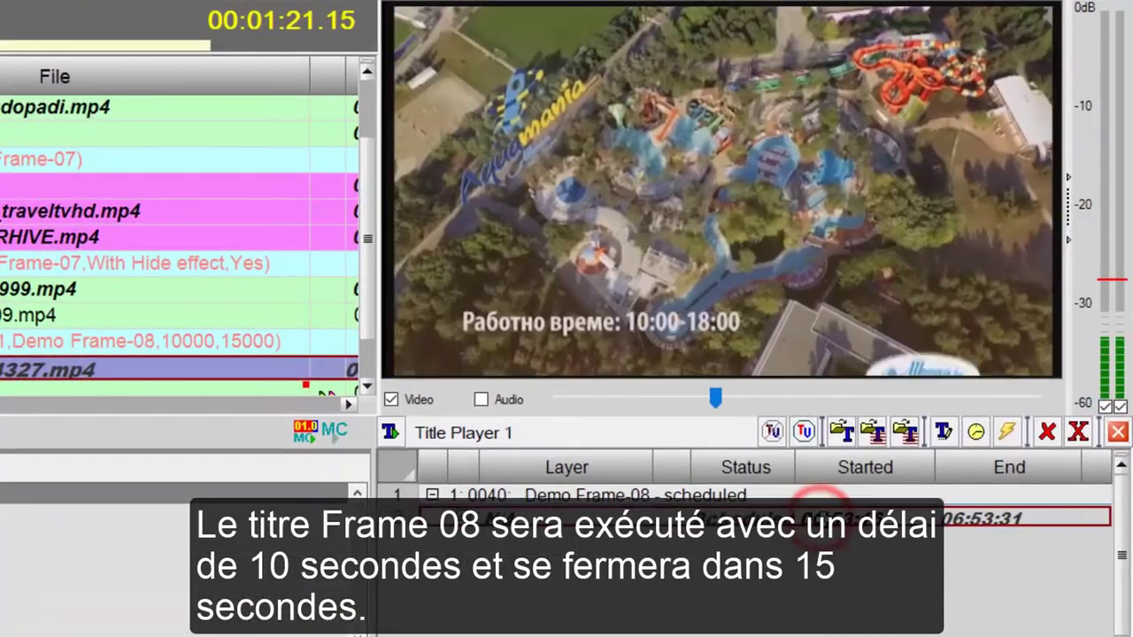
{"action": "left_click_drag", "start_coordinate": [523, 244], "coordinate": [523, 327]}
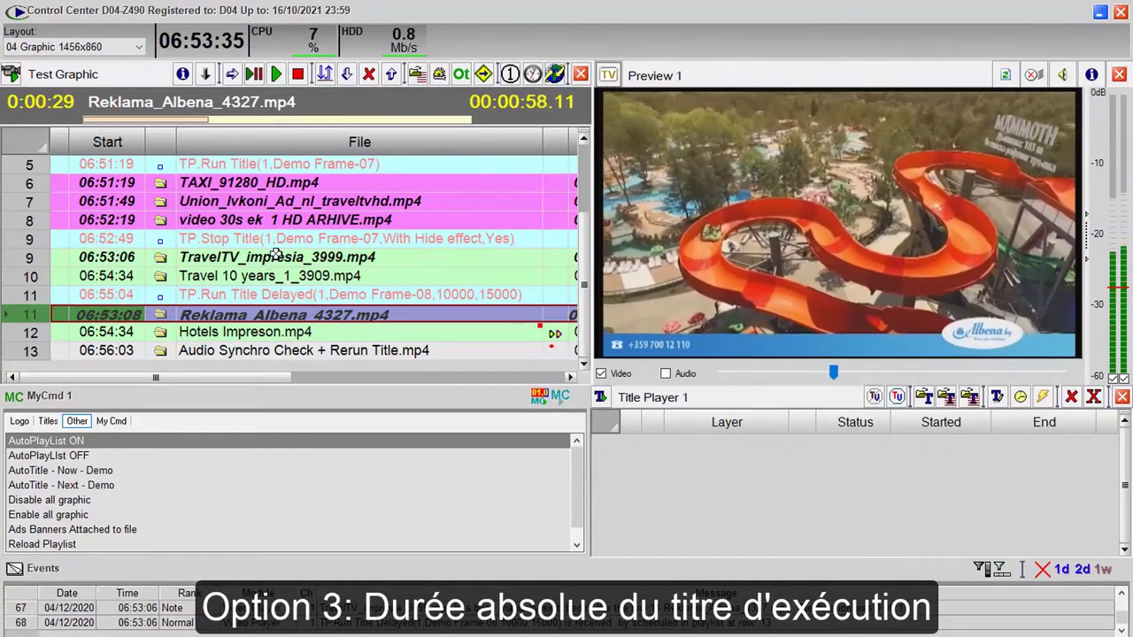
Start inserting a Run Title Absolute Time command before HAT_TRAVEL_HD_PATUVAI_3155.mp4 and choose Ad Banner 5 as its title.
{"action": "scroll", "coordinate": [277, 255], "scroll_direction": "up", "scroll_amount": 2}
{"action": "left_click", "coordinate": [301, 220]}
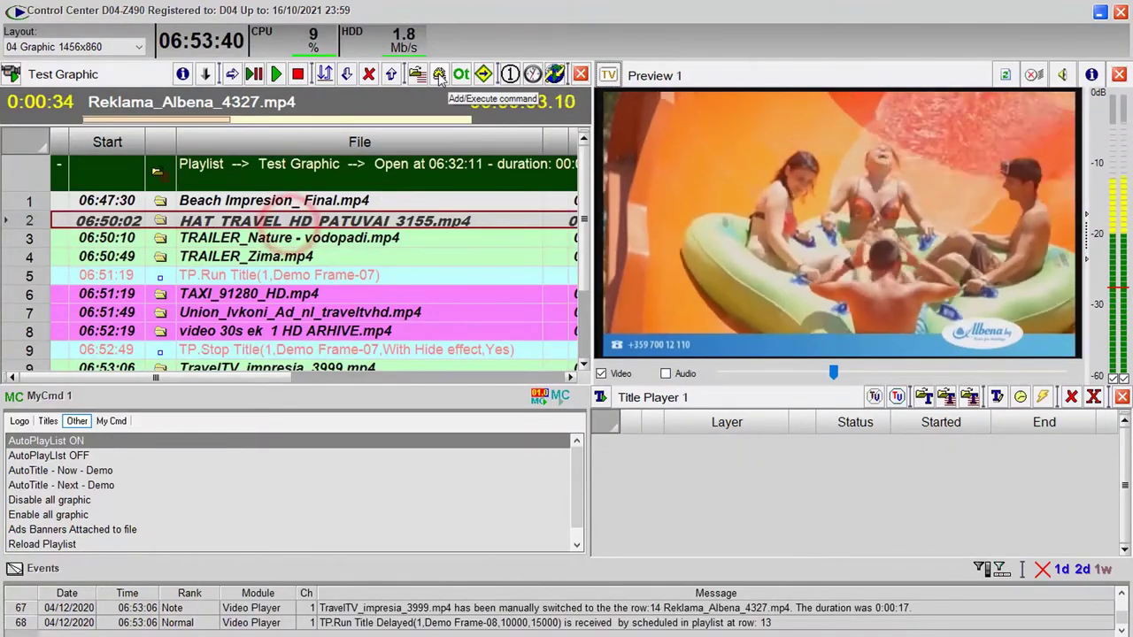
{"action": "left_click", "coordinate": [438, 73]}
{"action": "left_click", "coordinate": [482, 104]}
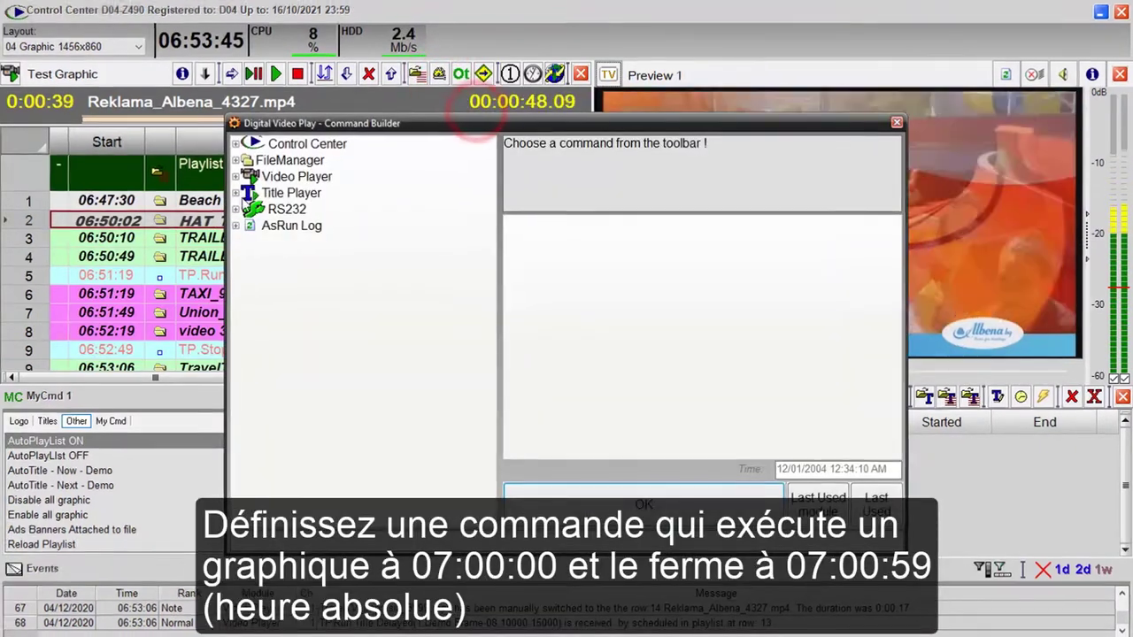
{"action": "left_click", "coordinate": [240, 191]}
{"action": "left_click", "coordinate": [237, 242]}
{"action": "left_click", "coordinate": [822, 218]}
{"action": "left_click", "coordinate": [983, 222]}
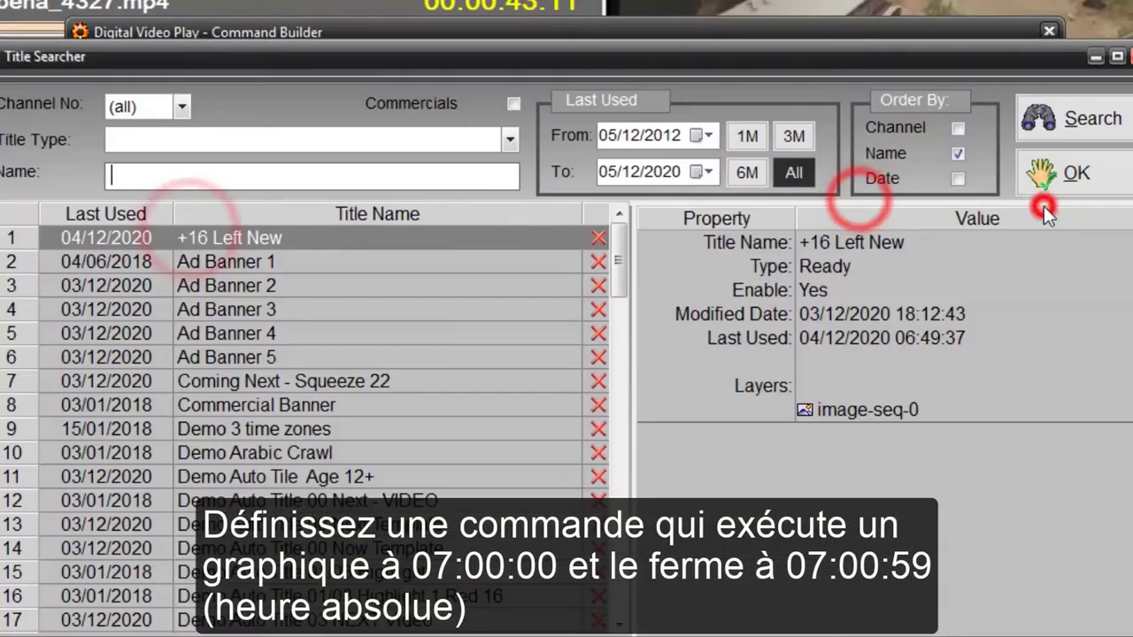
{"action": "double_click", "coordinate": [235, 357]}
Set the absolute-time command's starting time to 07:00:00 and ending time to 07:00:59, and add it to the playlist.
{"action": "left_click", "coordinate": [789, 232]}
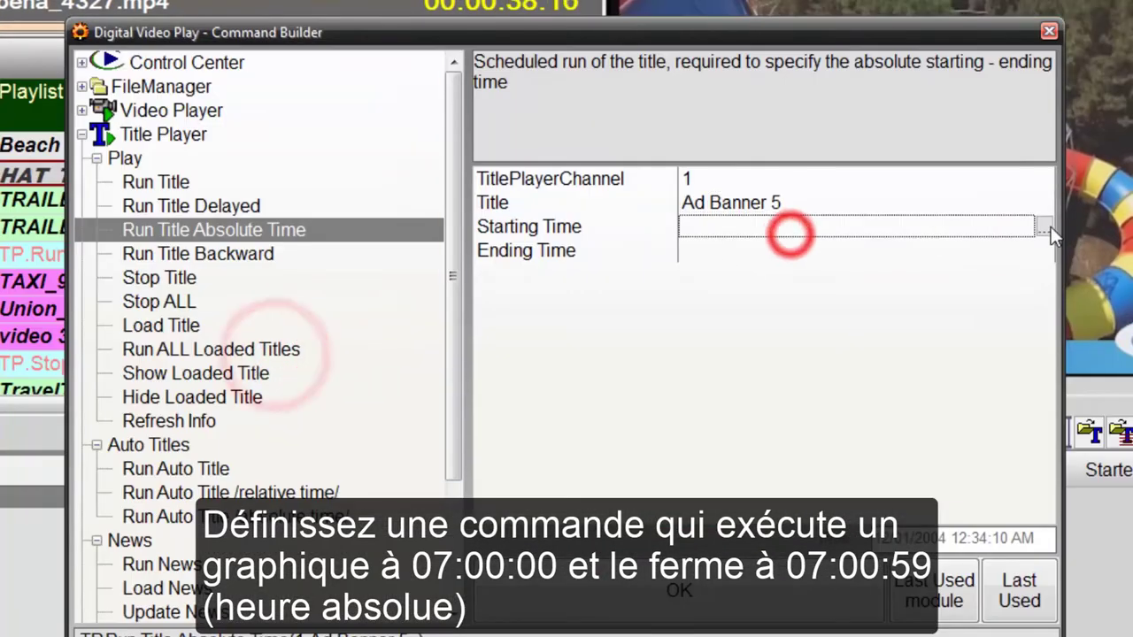
{"action": "left_click", "coordinate": [1044, 226]}
{"action": "type", "text": "07:00:00"}
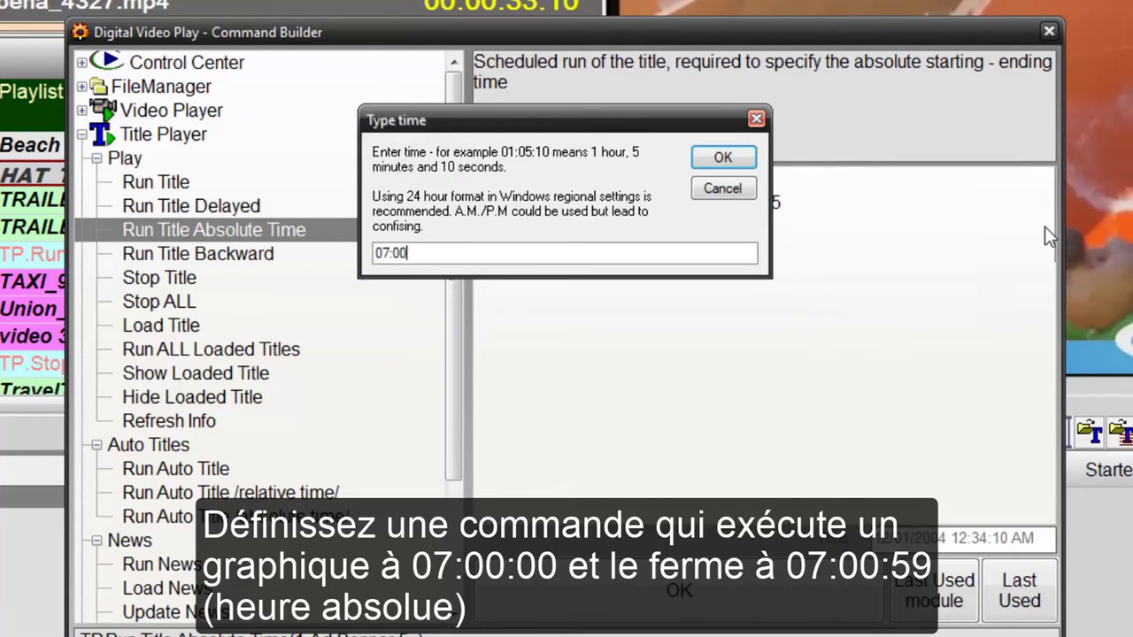
{"action": "left_click", "coordinate": [726, 156]}
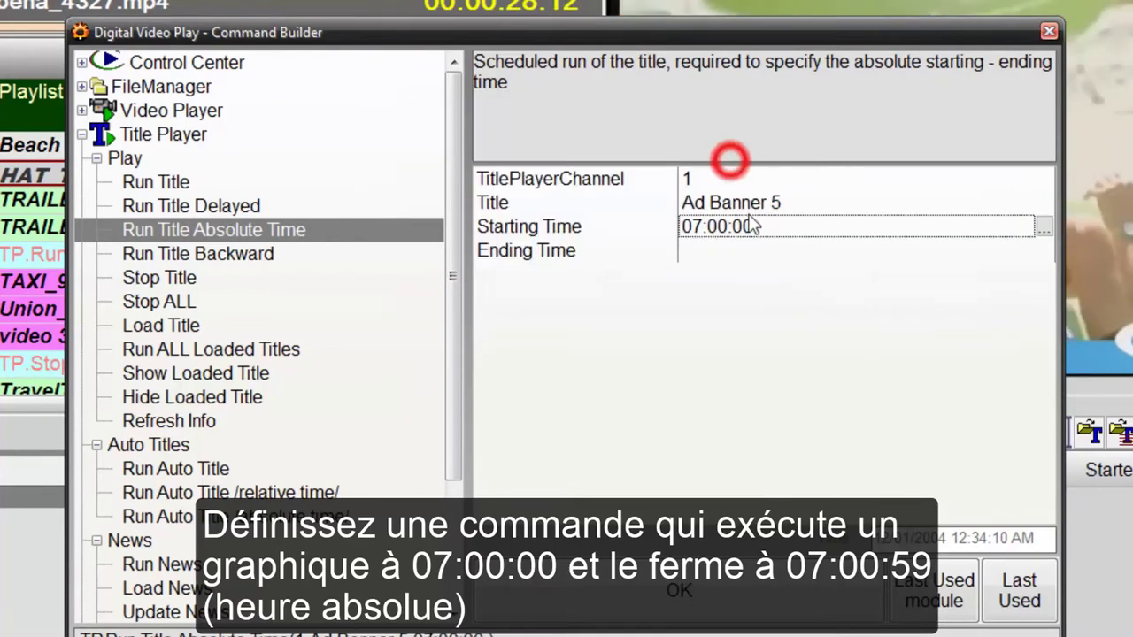
{"action": "left_click", "coordinate": [787, 251]}
{"action": "left_click", "coordinate": [1044, 253]}
{"action": "type", "text": "07:00:"}
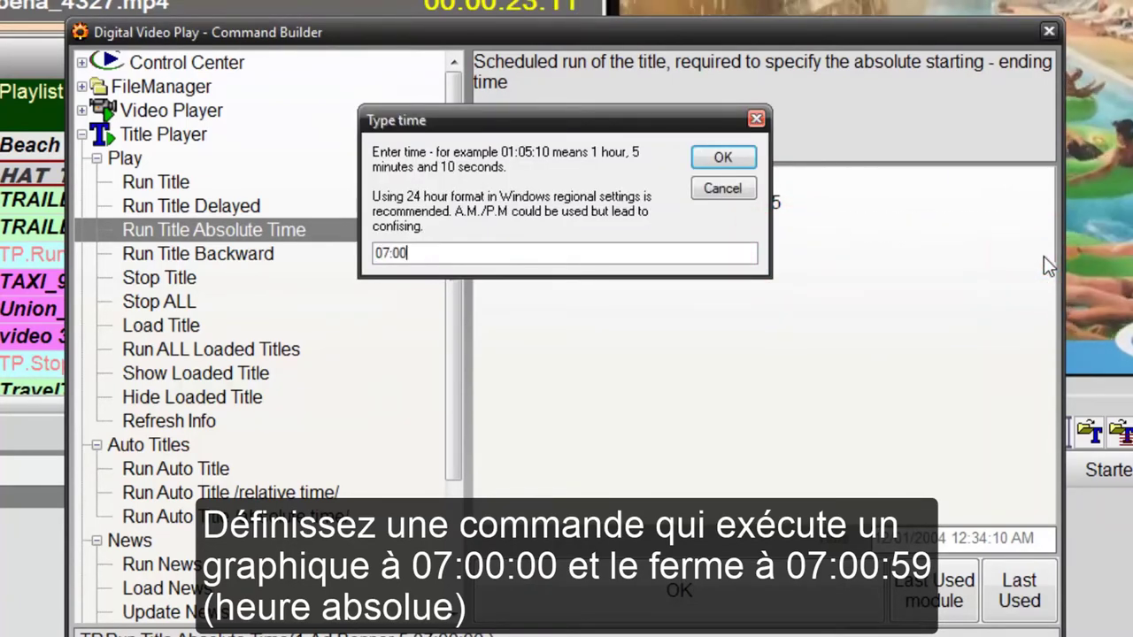
{"action": "type", "text": "59"}
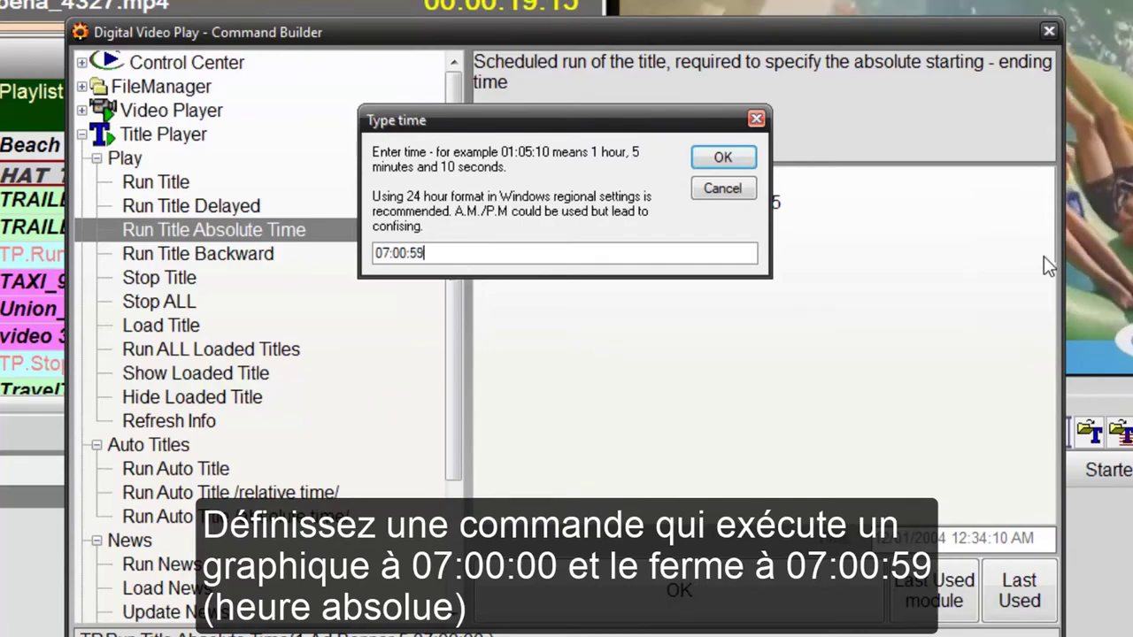
{"action": "left_click", "coordinate": [742, 159]}
{"action": "left_click", "coordinate": [799, 584]}
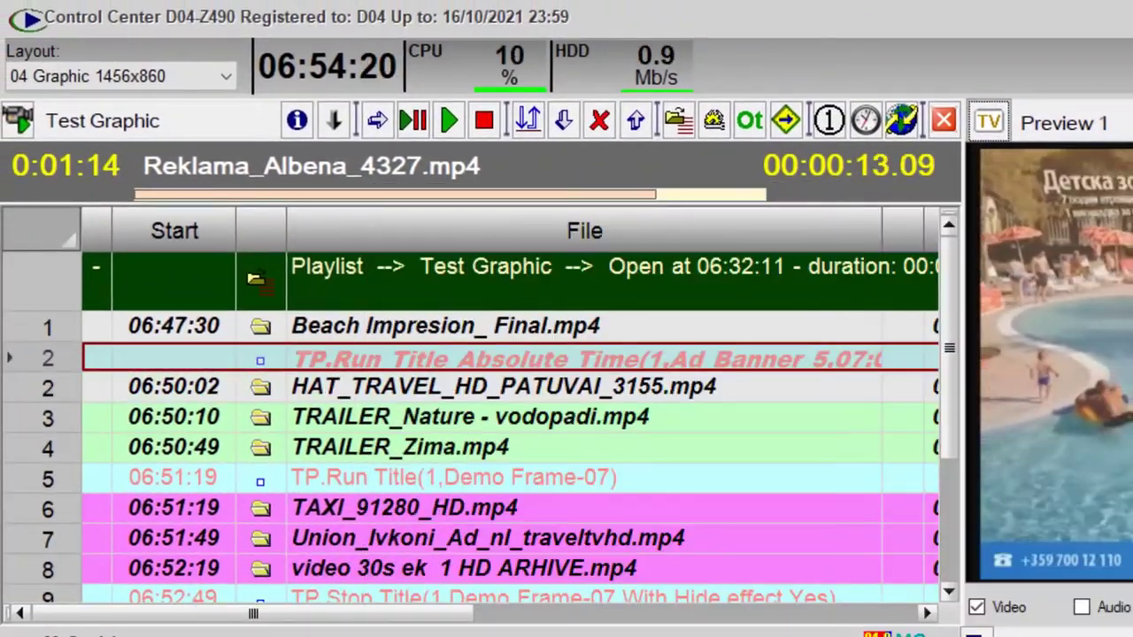
{"action": "left_click", "coordinate": [699, 391]}
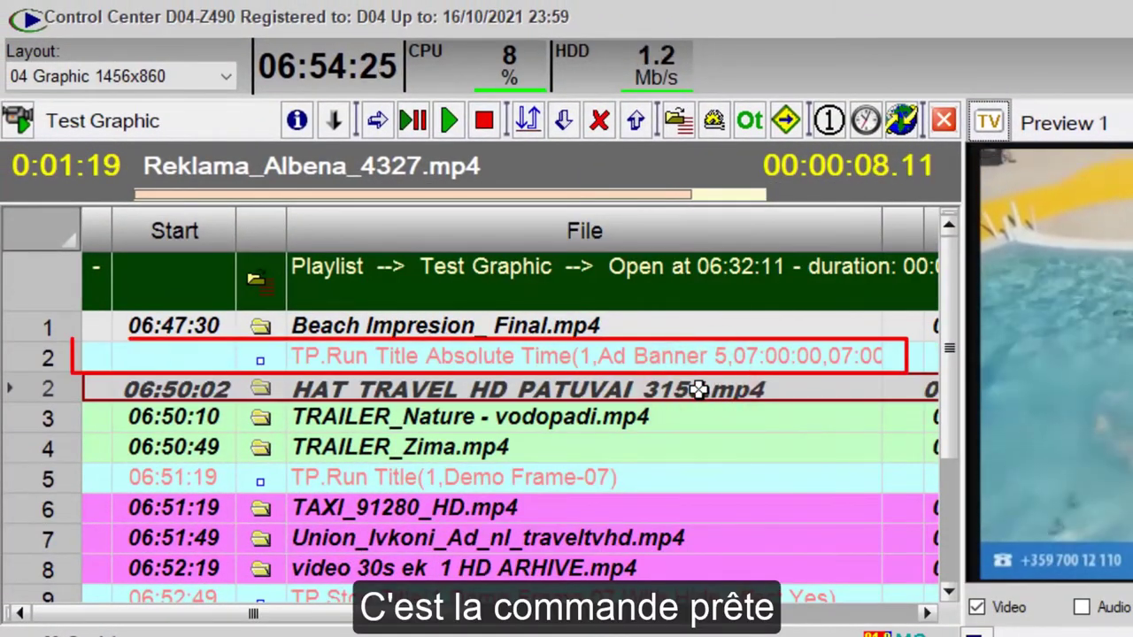
Start inserting a Run Title Backward command before TRAILER_Nature - vodopadi.mp4 and choose Ad Banner 5 as its title.
{"action": "left_click", "coordinate": [538, 419]}
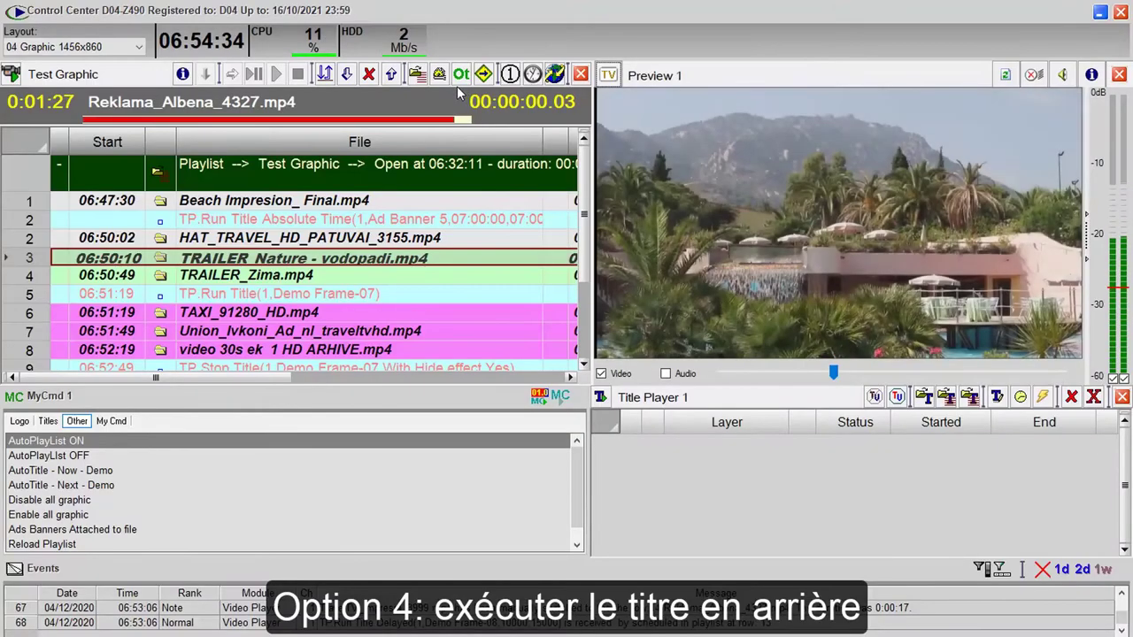
{"action": "left_click", "coordinate": [460, 73]}
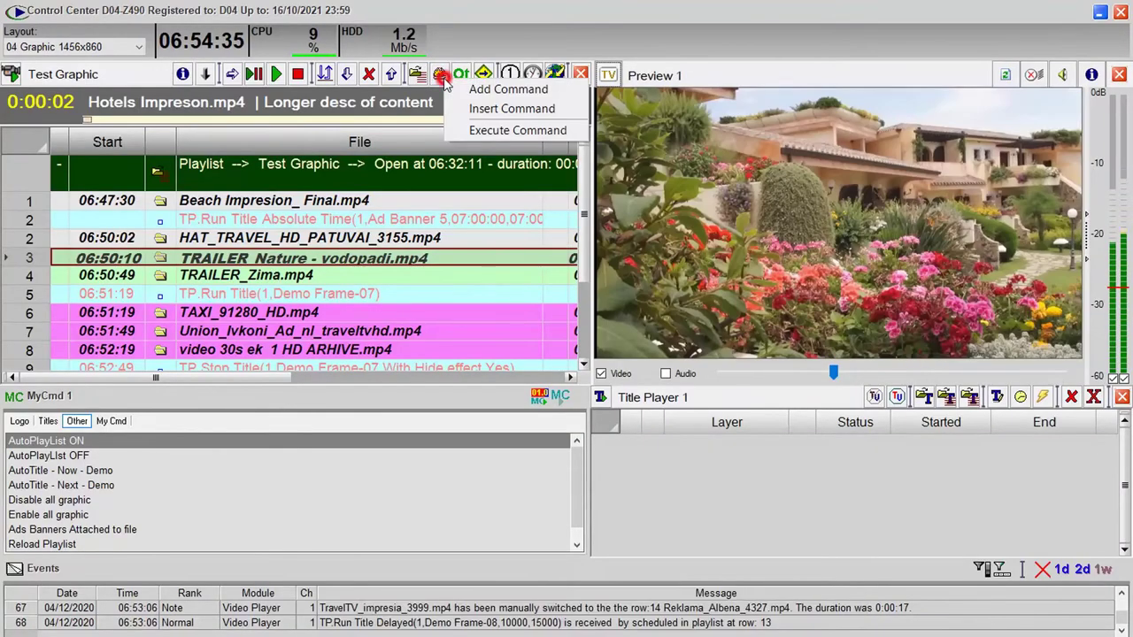
{"action": "left_click", "coordinate": [509, 110]}
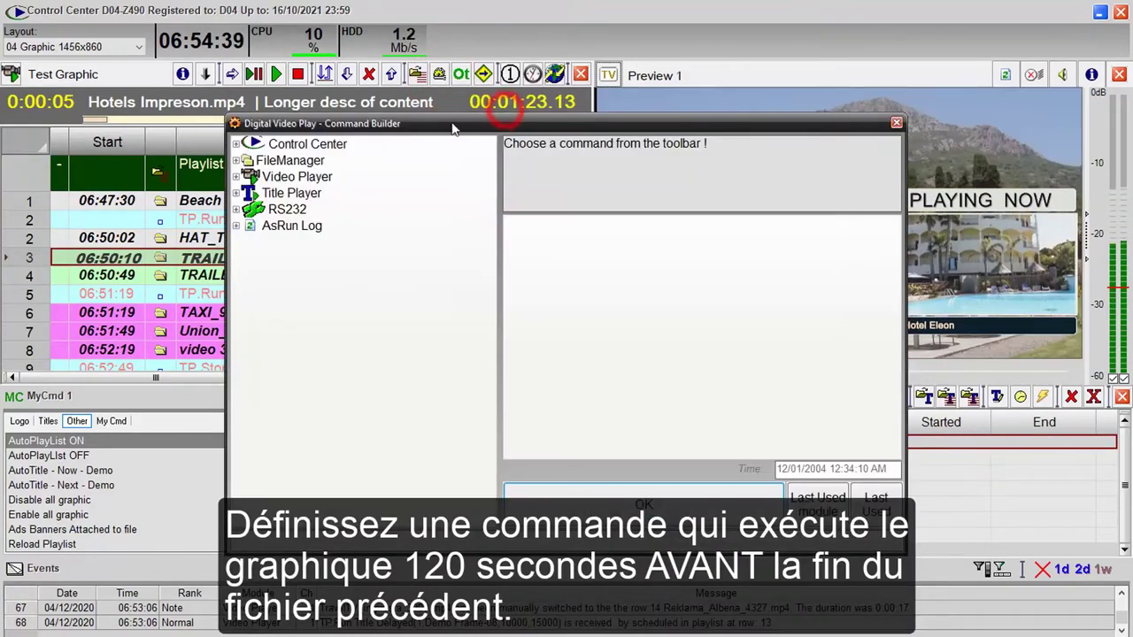
{"action": "left_click", "coordinate": [236, 193]}
{"action": "left_click", "coordinate": [341, 273]}
{"action": "left_click", "coordinate": [821, 237]}
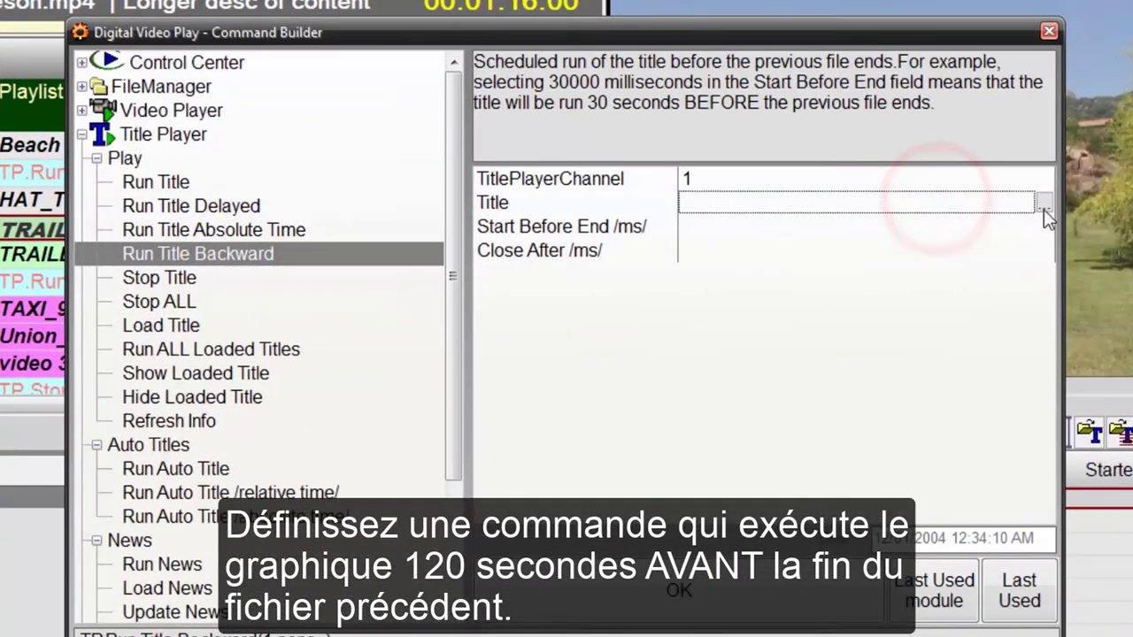
{"action": "left_click", "coordinate": [1021, 209]}
{"action": "double_click", "coordinate": [324, 351]}
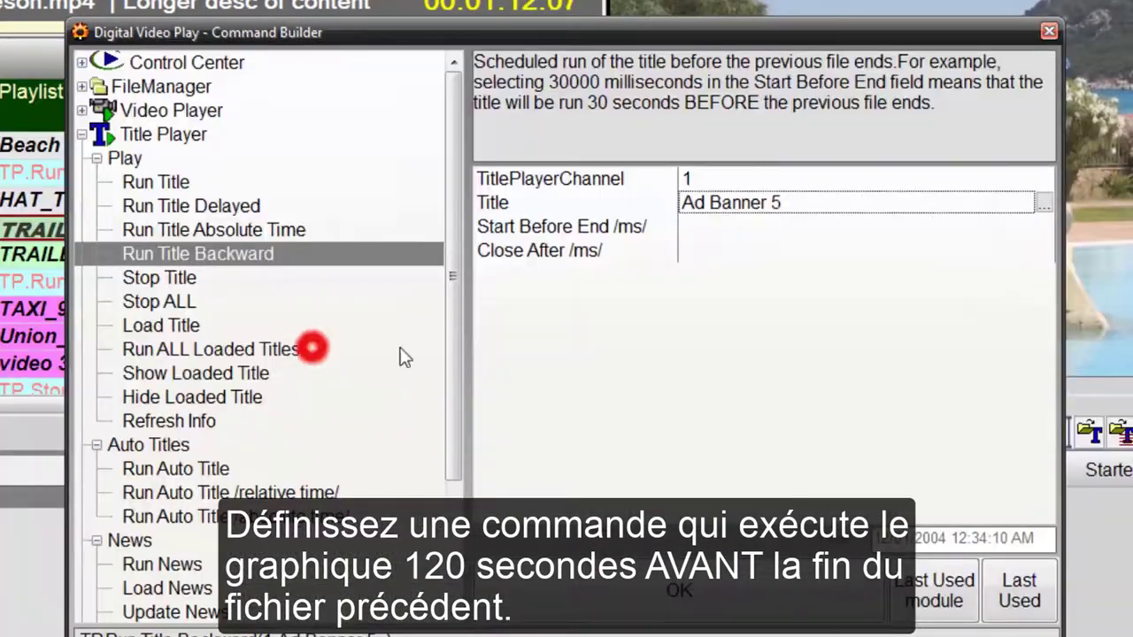
Set the backward command to start 120 seconds before the end and close after 30 seconds, and add it to the playlist.
{"action": "left_click", "coordinate": [973, 226]}
{"action": "left_click", "coordinate": [1040, 223]}
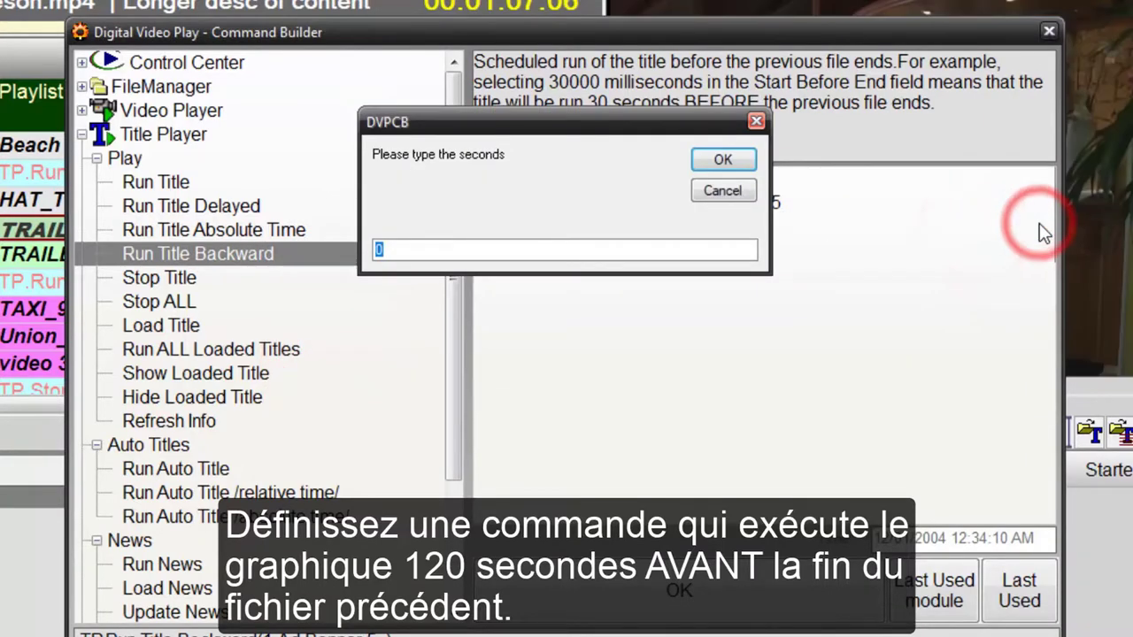
{"action": "type", "text": "120"}
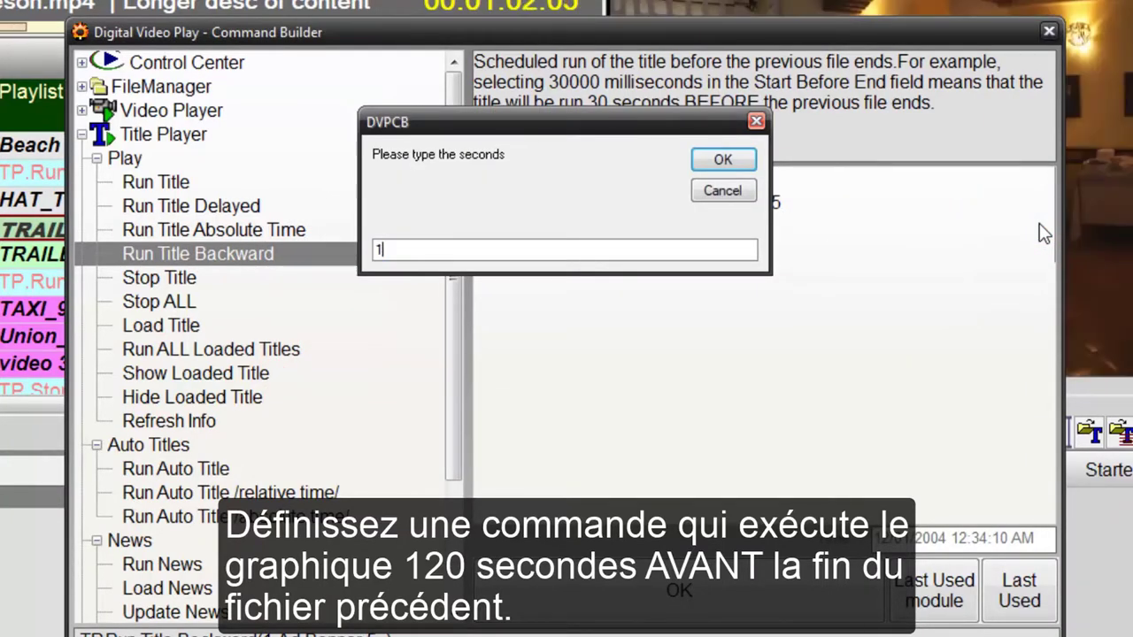
{"action": "left_click", "coordinate": [723, 159]}
{"action": "left_click", "coordinate": [868, 255]}
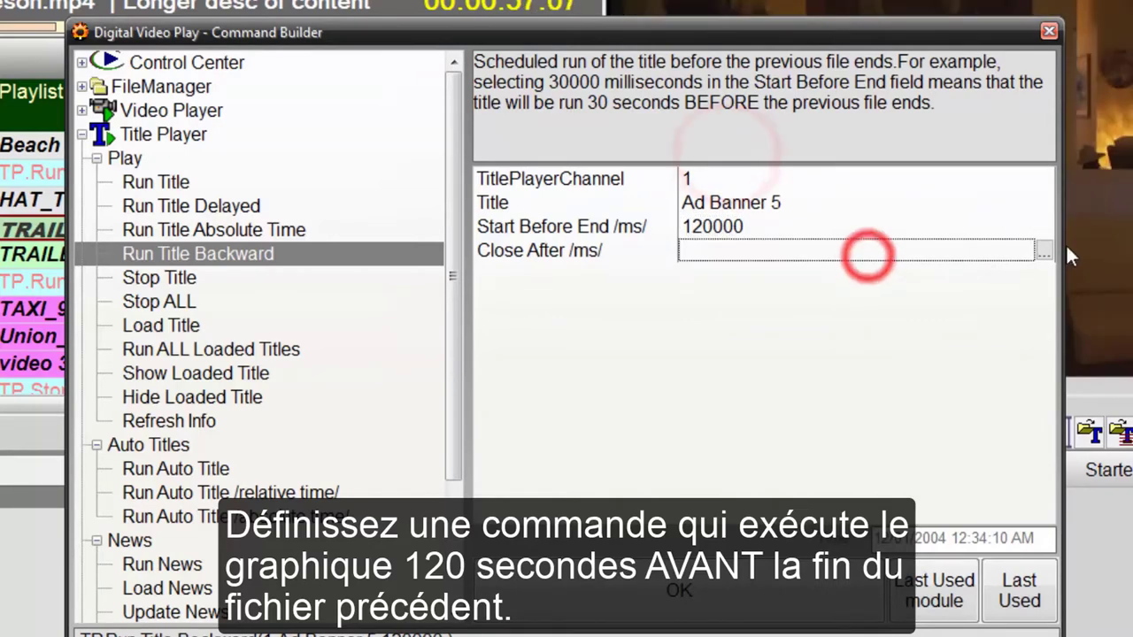
{"action": "left_click", "coordinate": [1039, 247]}
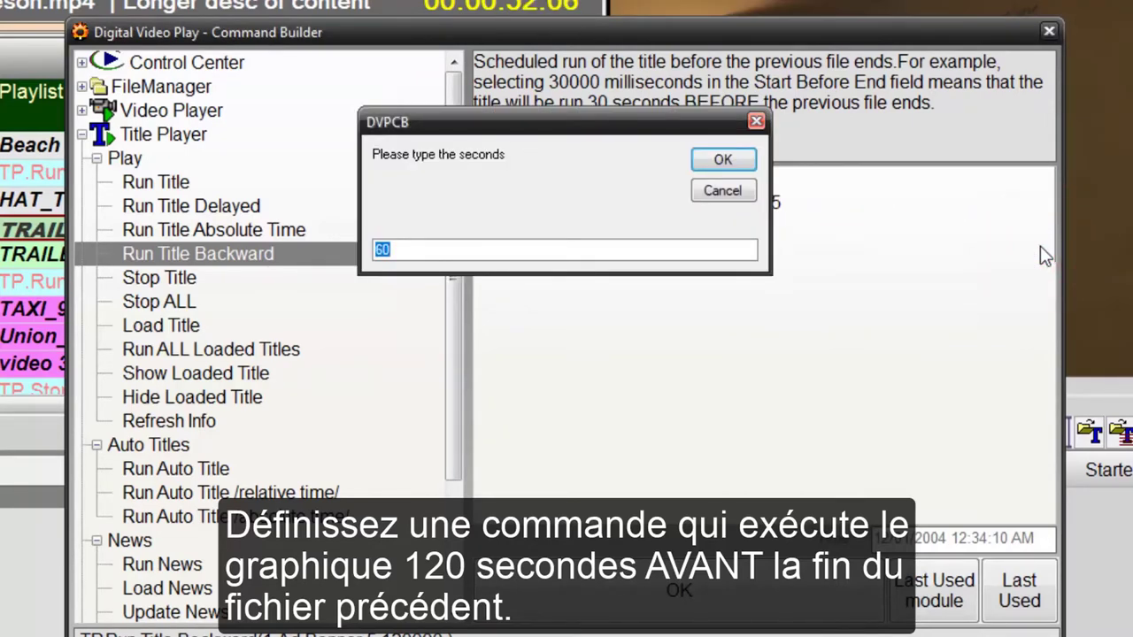
{"action": "type", "text": "30"}
{"action": "left_click", "coordinate": [724, 160]}
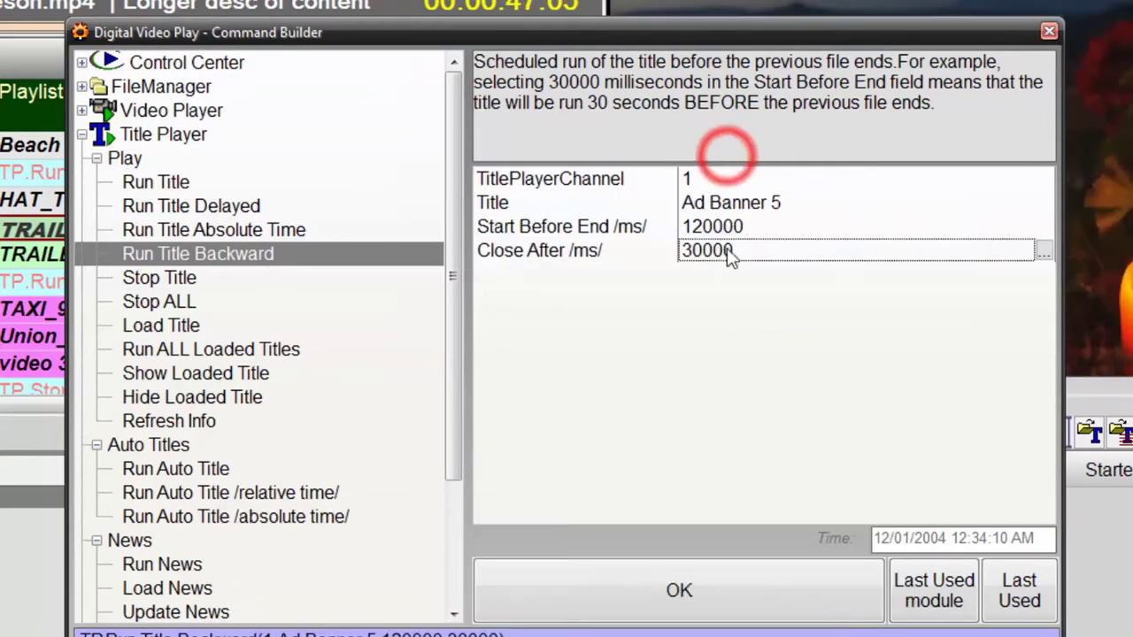
{"action": "left_click", "coordinate": [739, 593]}
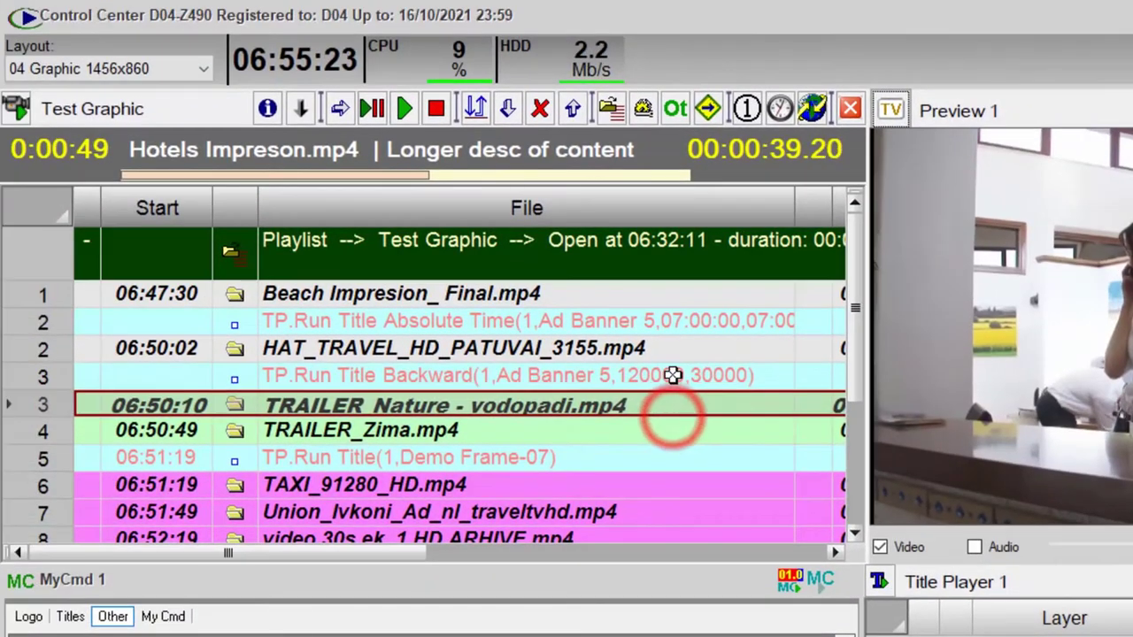
{"action": "left_click", "coordinate": [574, 321]}
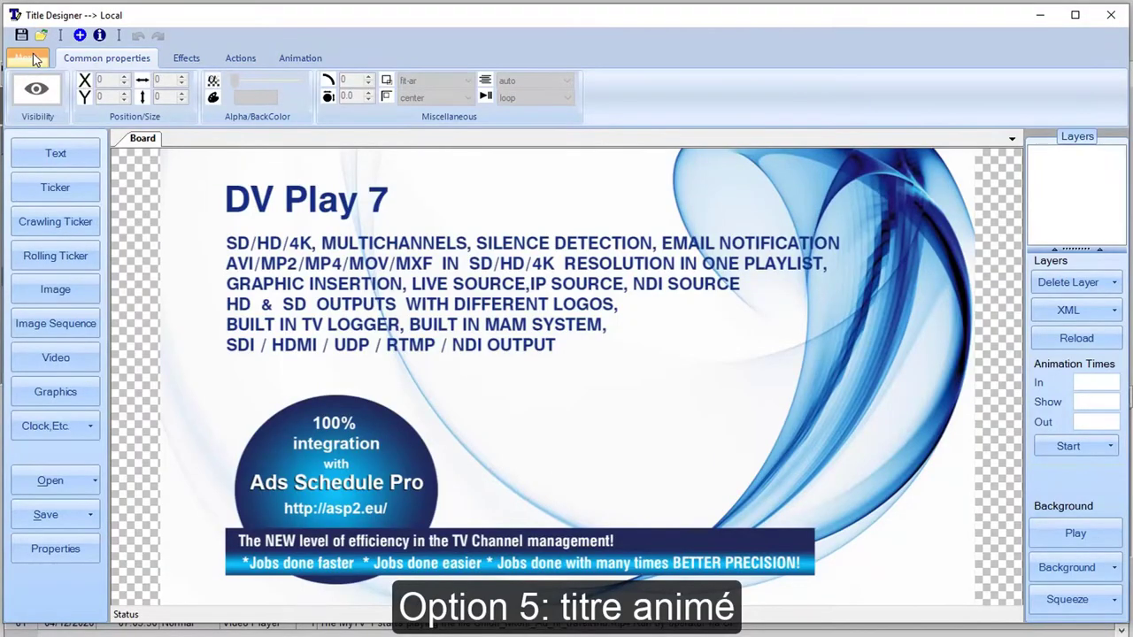
Open the Ad Banner 1 title in Title Designer from the last used titles.
{"action": "left_click", "coordinate": [34, 59]}
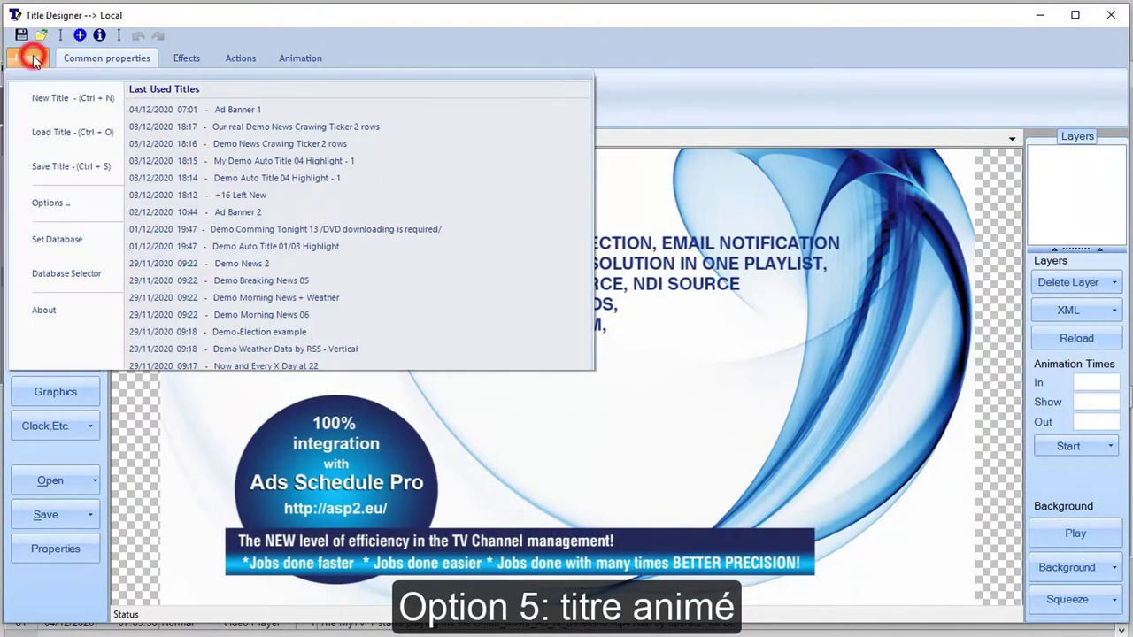
{"action": "left_click", "coordinate": [263, 112]}
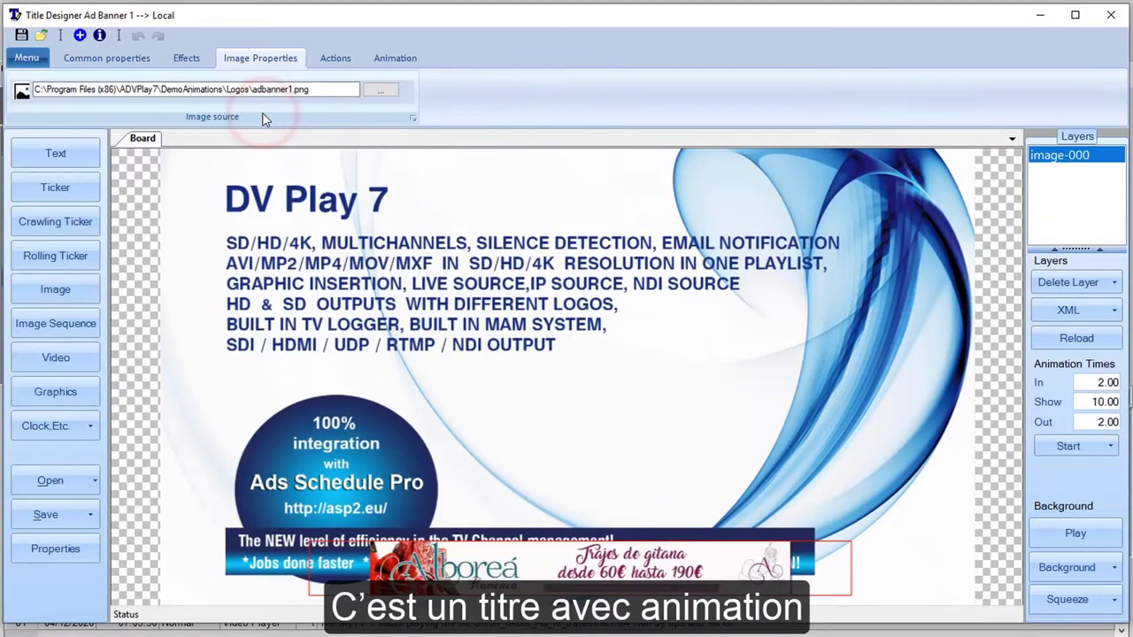
Show the animation settings of the image layer in Ad Banner 1 and preview the title's animation.
{"action": "left_click", "coordinate": [1082, 203]}
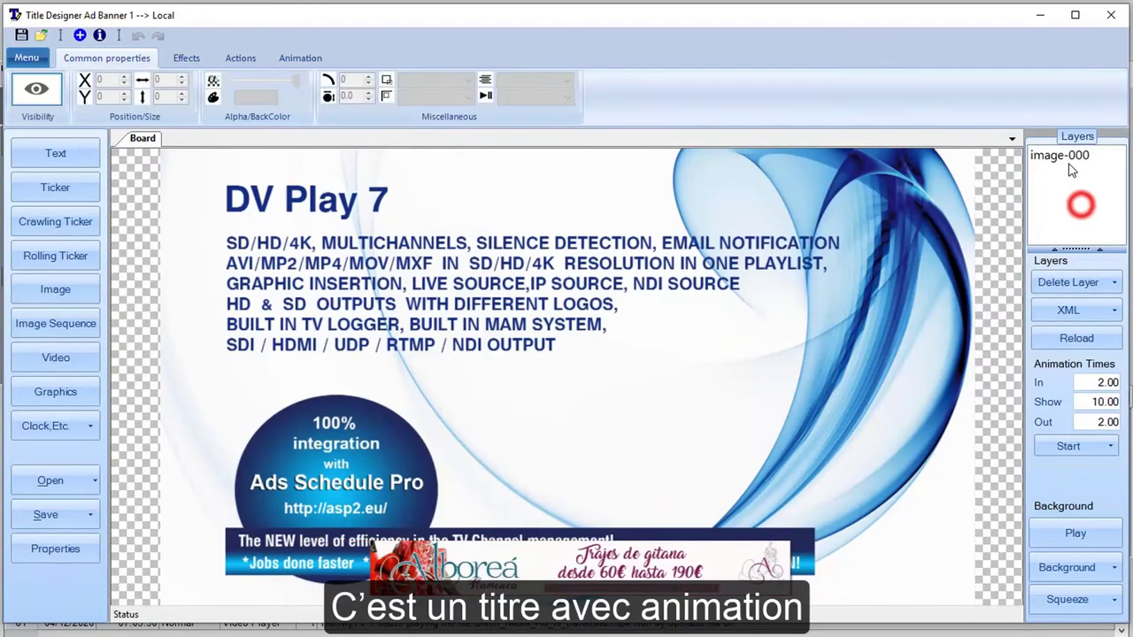
{"action": "left_click", "coordinate": [1071, 159]}
{"action": "left_click", "coordinate": [395, 59]}
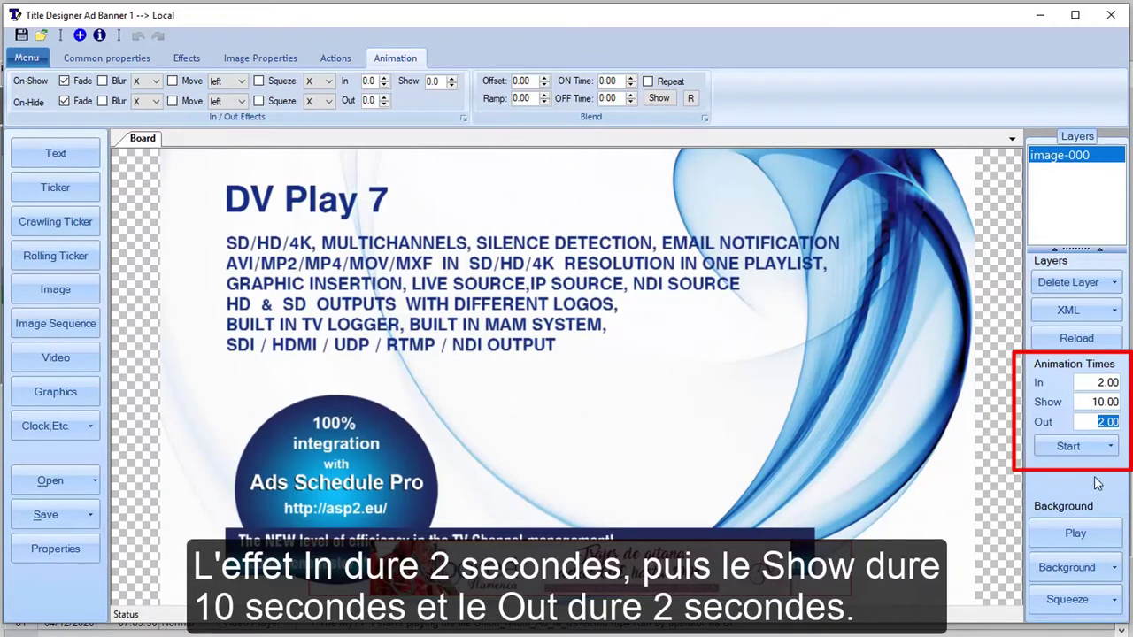
{"action": "left_click", "coordinate": [1081, 447]}
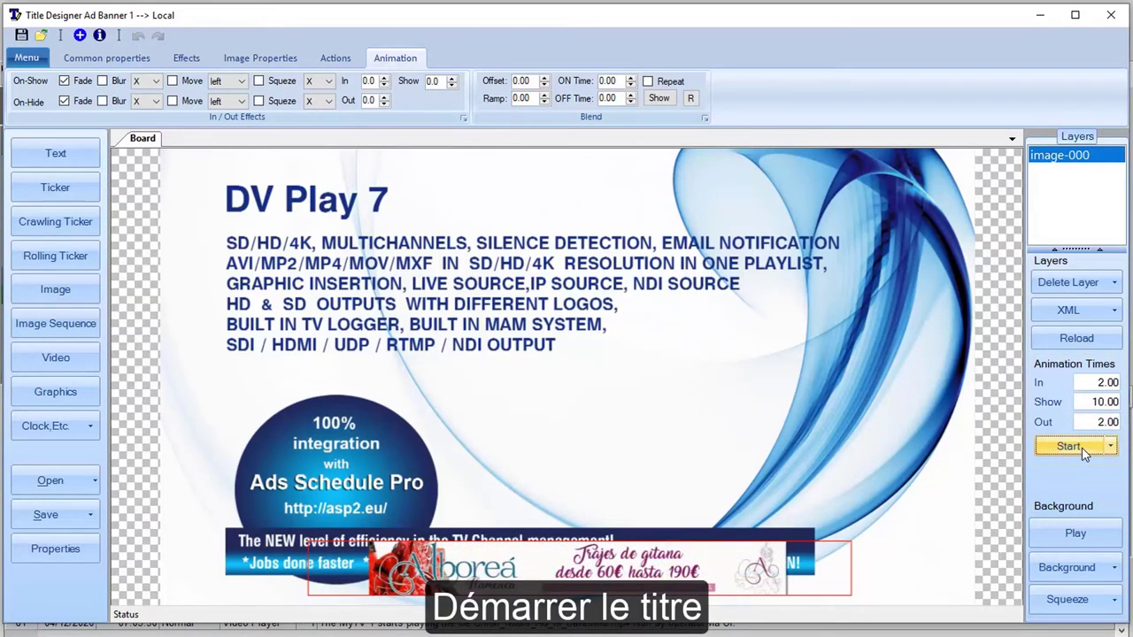
Leave Title Designer and run the animated Ad Banner 1 title in Title Player 1.
{"action": "left_click", "coordinate": [1047, 22]}
{"action": "left_click", "coordinate": [927, 397]}
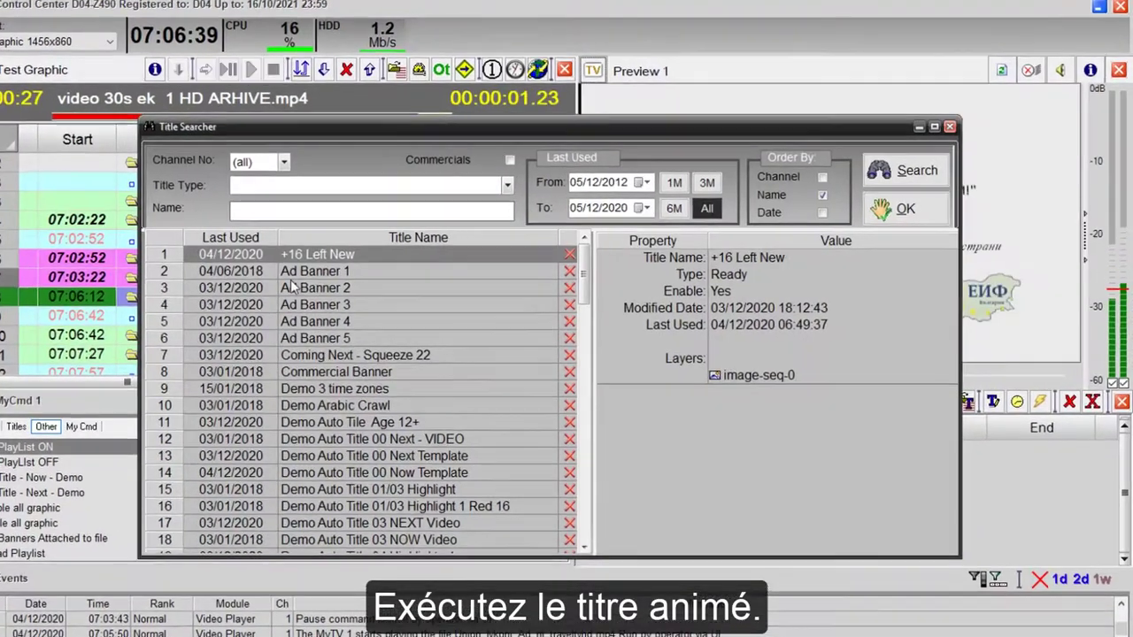
{"action": "double_click", "coordinate": [341, 270]}
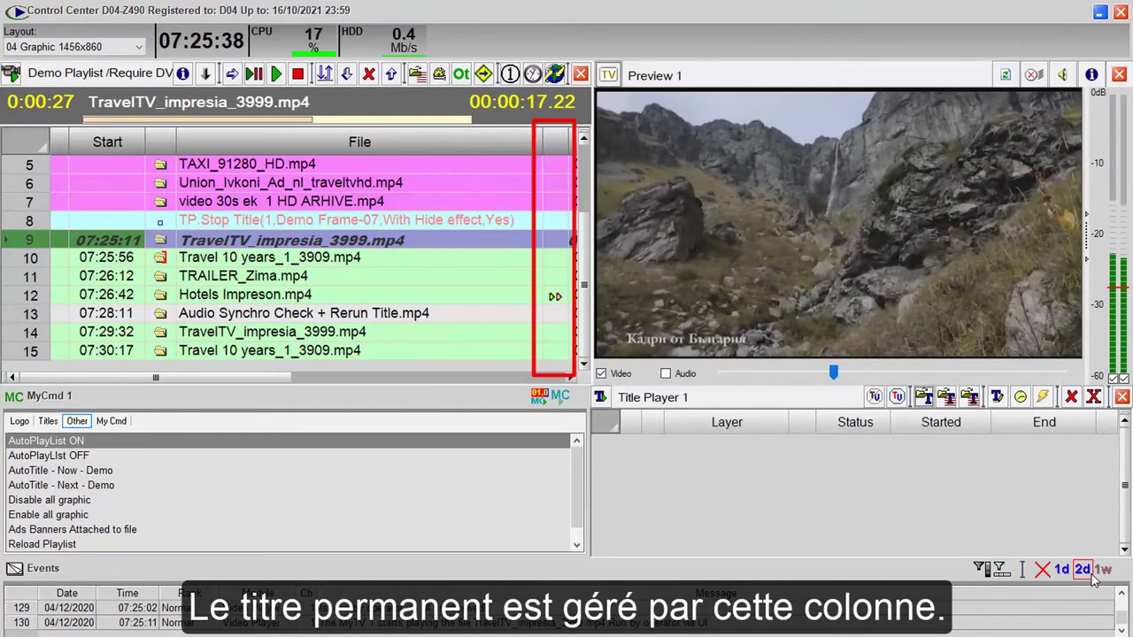
Assign Demo Rerun as permanent title template 1 of Audio Synchro Check + Rerun Title.mp4, searching for "rer", and save the file details.
{"action": "double_click", "coordinate": [556, 317]}
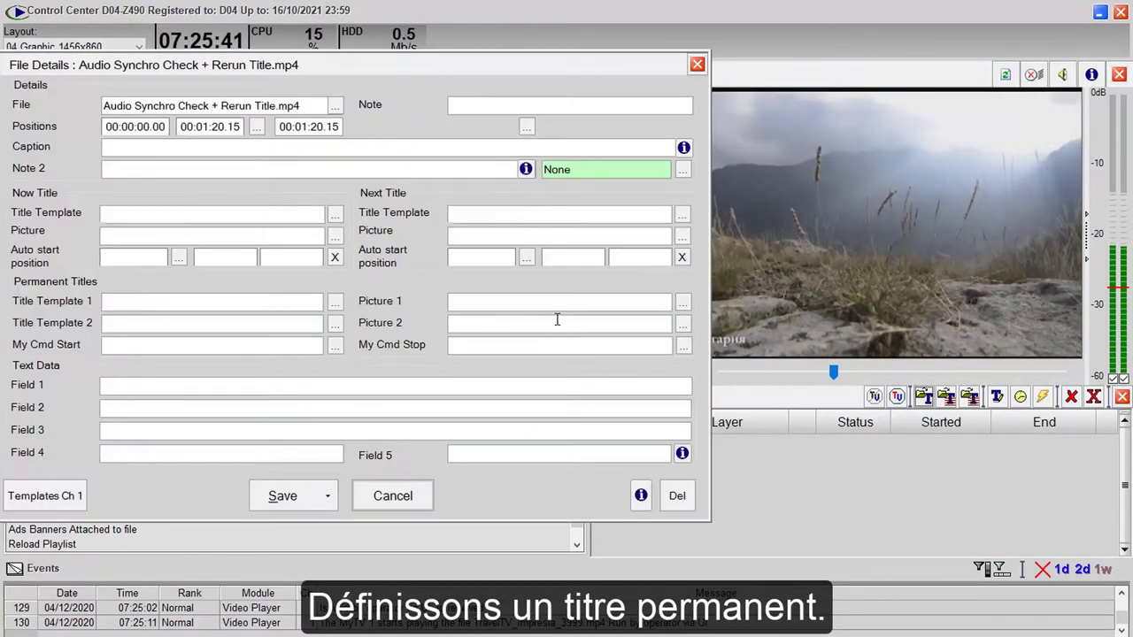
{"action": "left_click", "coordinate": [335, 301]}
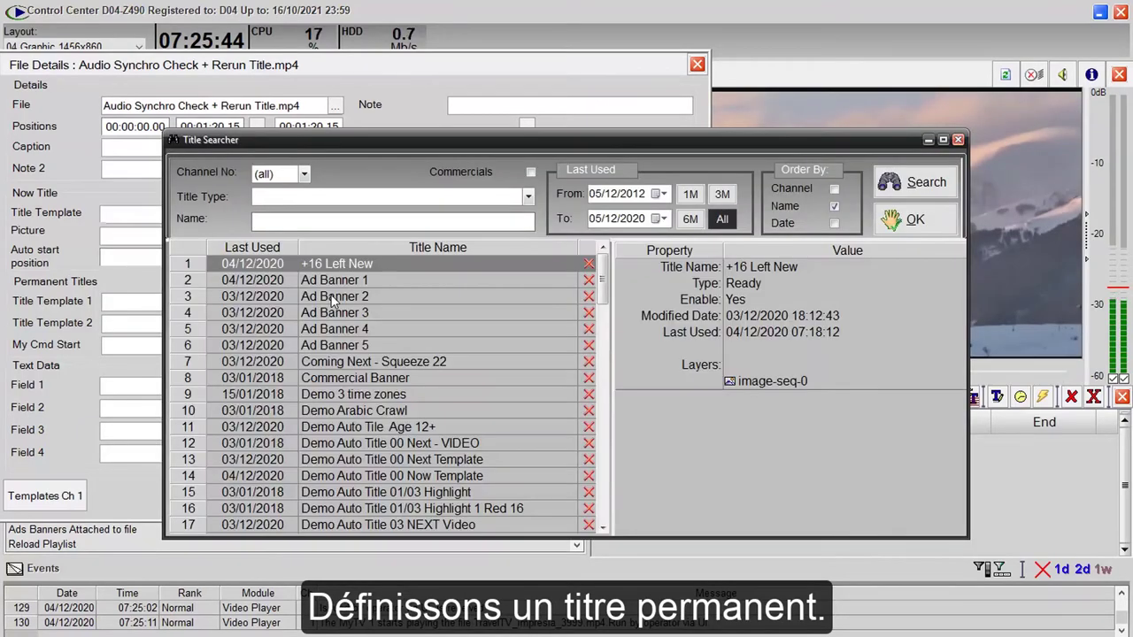
{"action": "type", "text": "rer"}
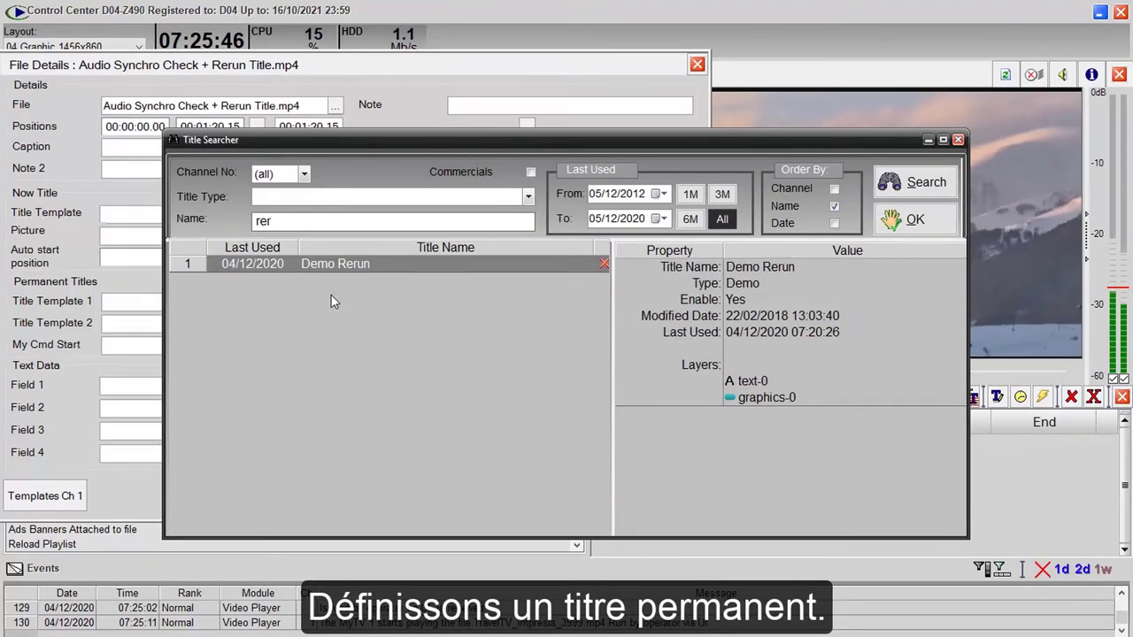
{"action": "double_click", "coordinate": [371, 263]}
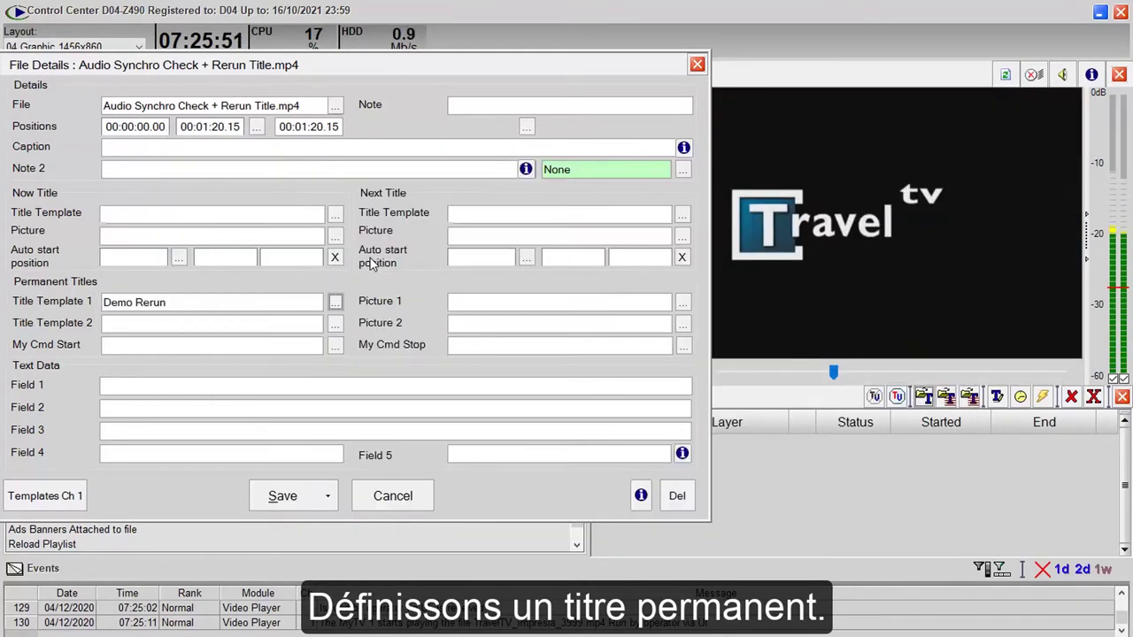
{"action": "left_click", "coordinate": [284, 495]}
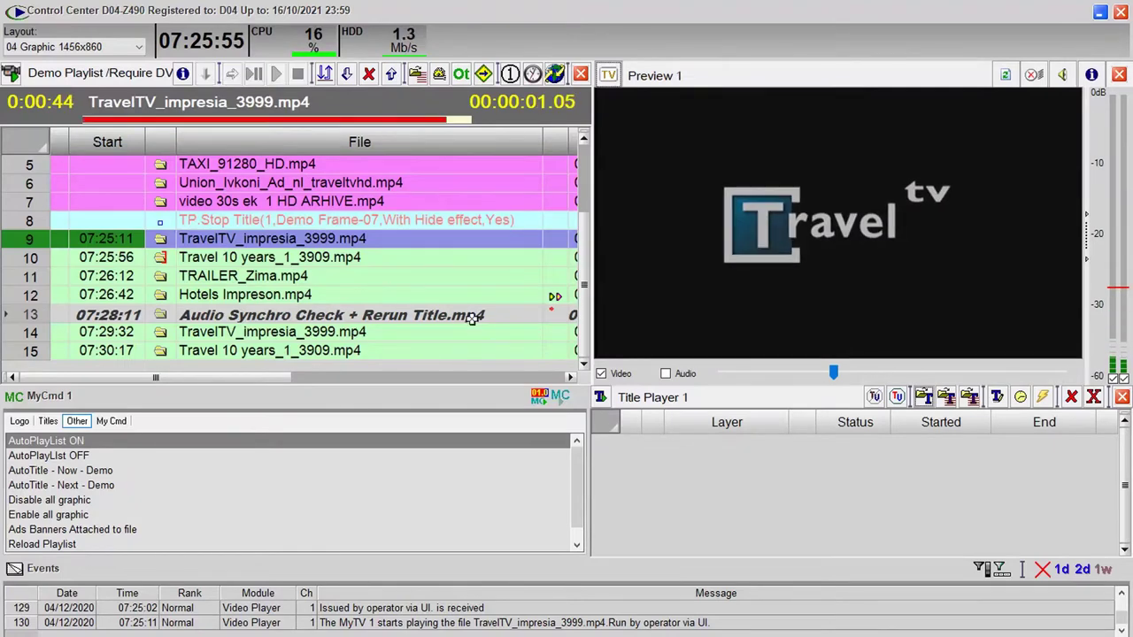
Switch playback to Audio Synchro Check + Rerun Title.mp4 and add the same video again at the end of the playlist.
{"action": "left_click", "coordinate": [492, 78]}
{"action": "left_click", "coordinate": [228, 247]}
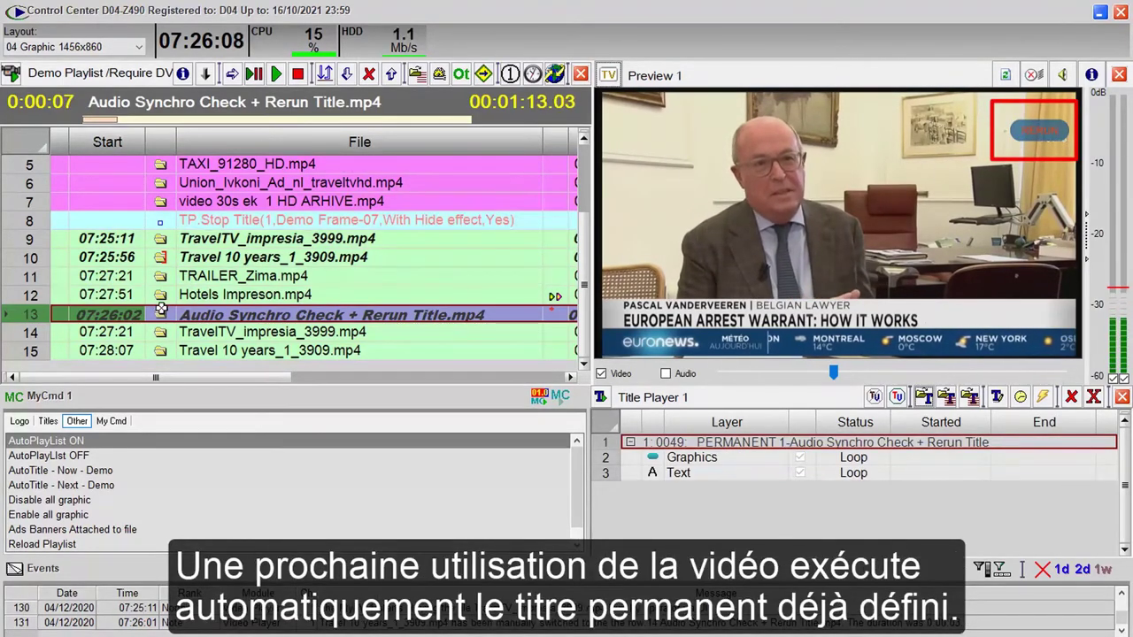
{"action": "key", "text": "alt+Tab"}
{"action": "left_click_drag", "start_coordinate": [512, 297], "coordinate": [243, 355]}
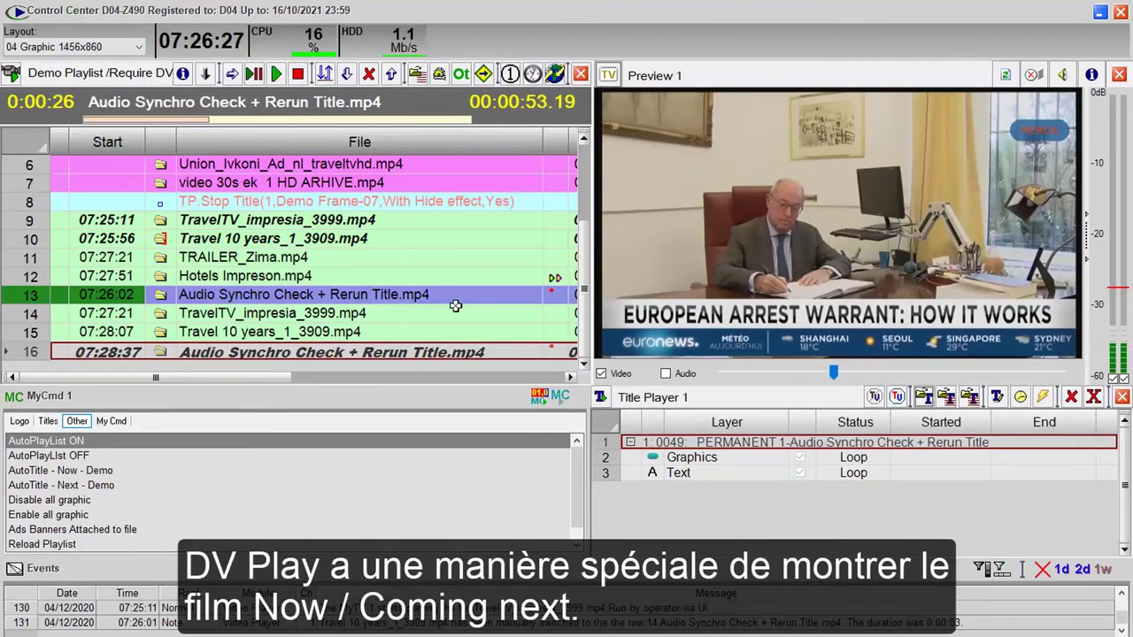
Review the Now Title, Next Title and text data settings of Hotels Impreson.mp4, and close its details without saving.
{"action": "double_click", "coordinate": [551, 280]}
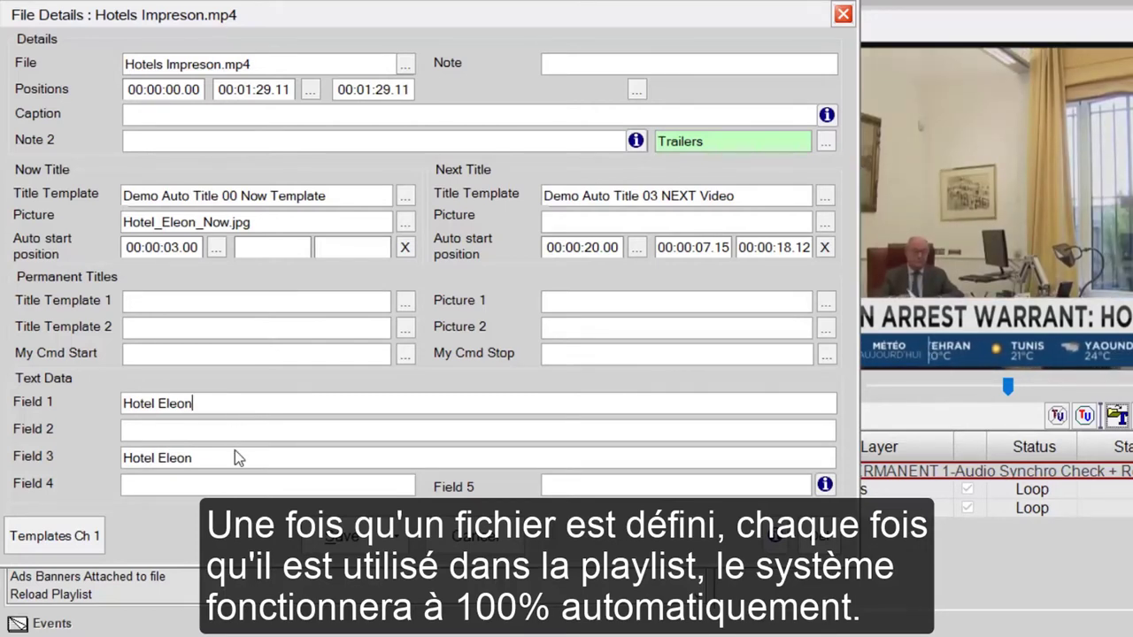
{"action": "left_click", "coordinate": [235, 454]}
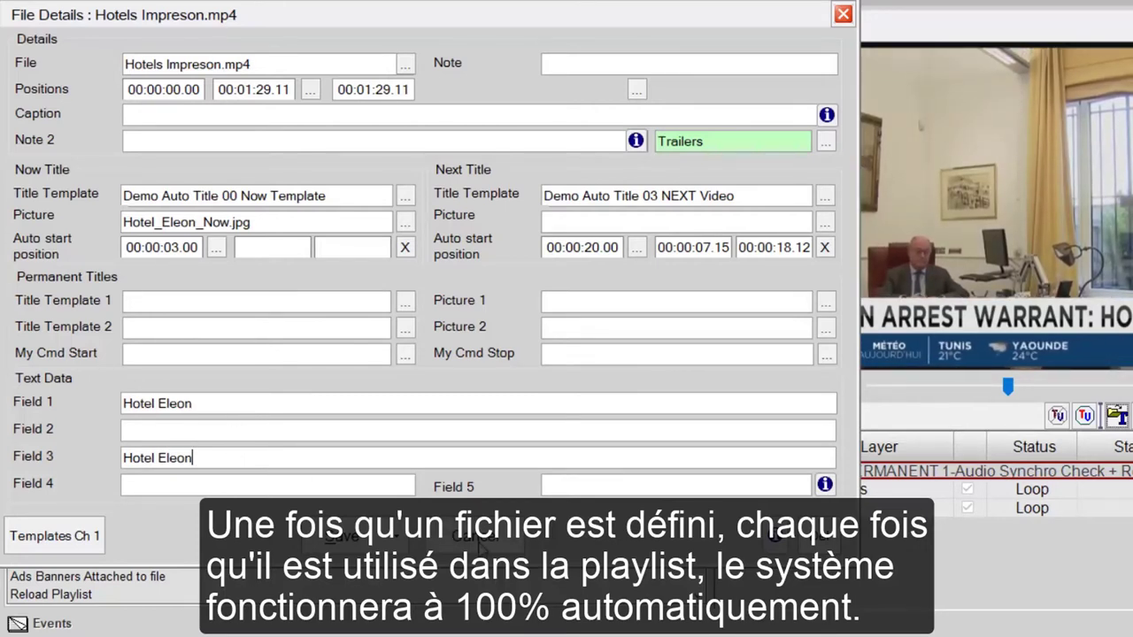
{"action": "left_click", "coordinate": [478, 537]}
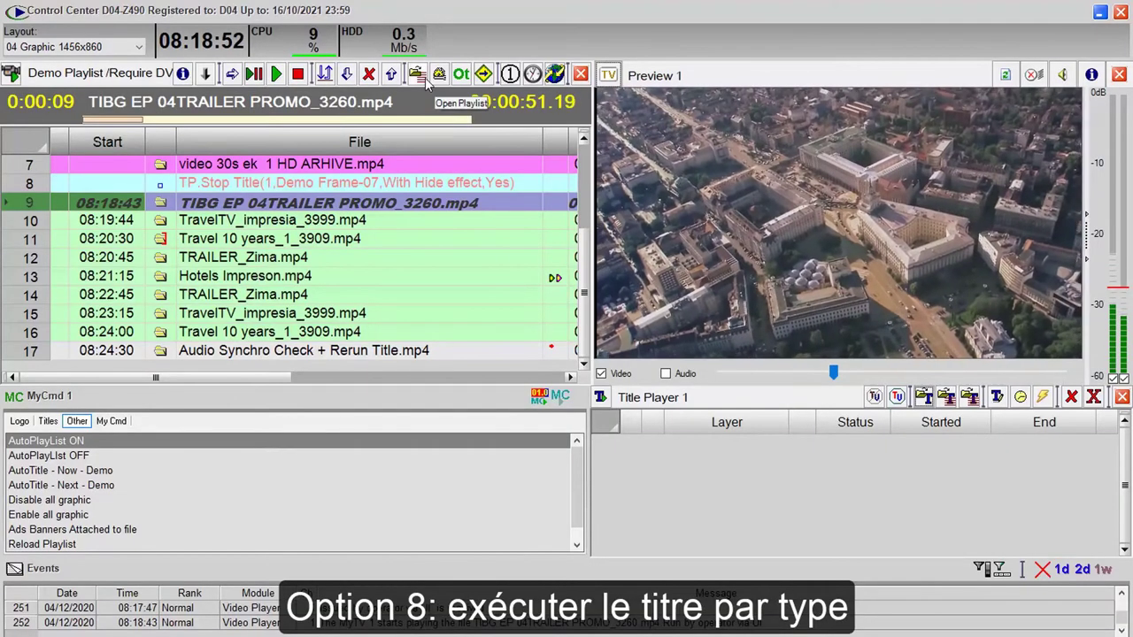
Build a Run Title By Type command for the Demo Commercials - Banners type, with Random order and repeat of titles Allowed.
{"action": "left_click", "coordinate": [440, 75]}
{"action": "left_click", "coordinate": [517, 130]}
{"action": "left_click_drag", "start_coordinate": [494, 94], "coordinate": [708, 82]}
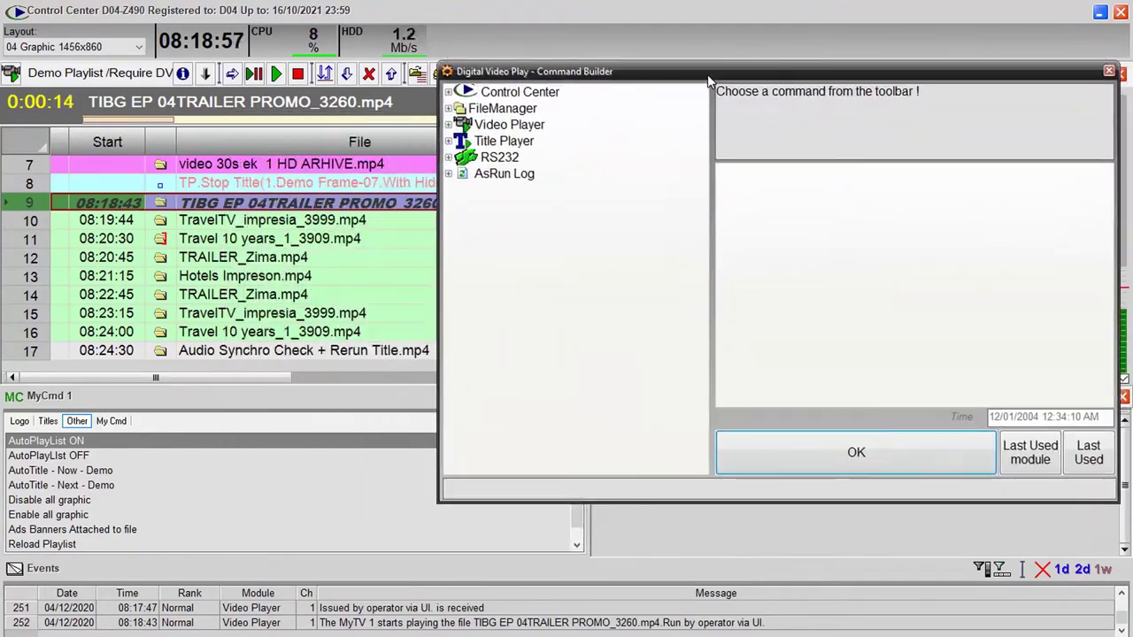
{"action": "left_click", "coordinate": [448, 142]}
{"action": "left_click", "coordinate": [532, 385]}
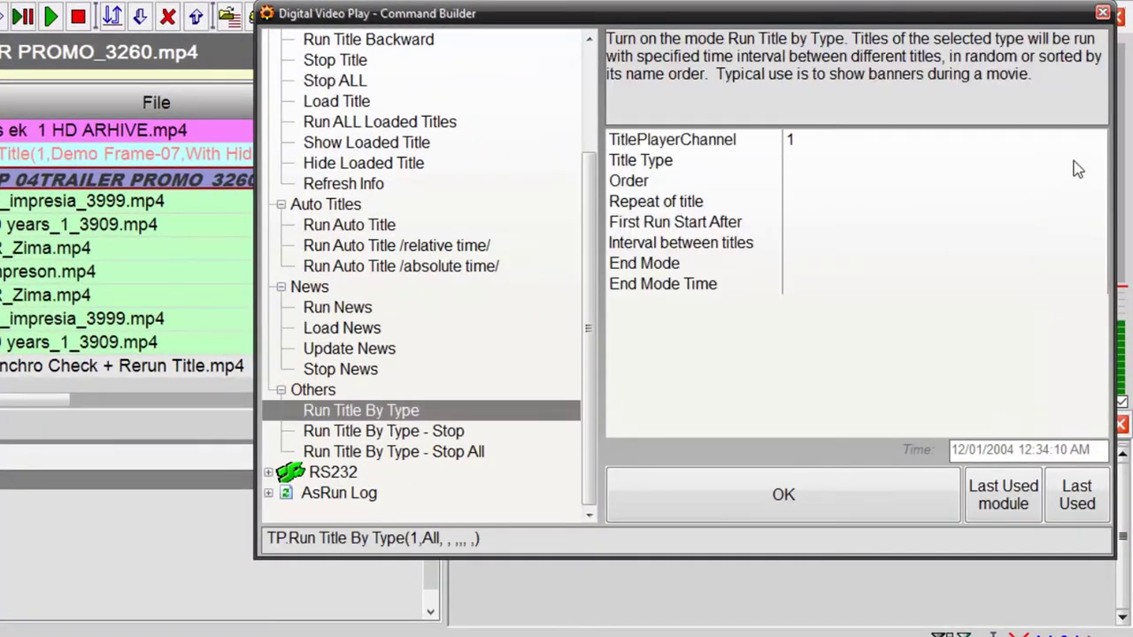
{"action": "left_click", "coordinate": [1107, 192]}
{"action": "left_click", "coordinate": [969, 202]}
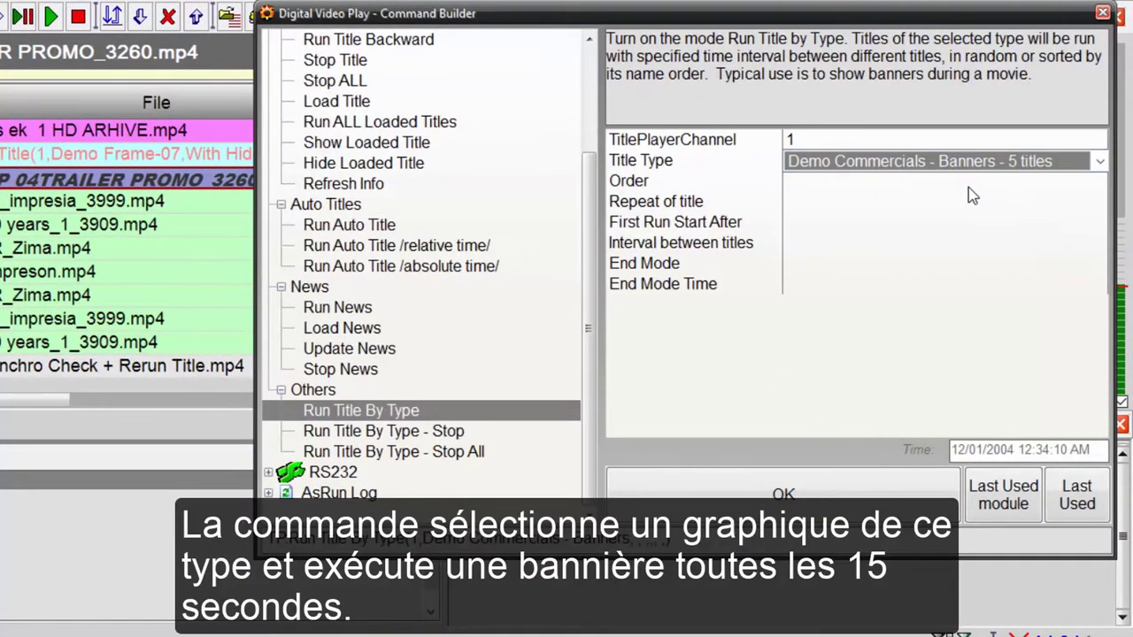
Set the command's first run to start after 00:00:05 and the interval between titles to 00:00:15.
{"action": "left_click", "coordinate": [863, 222]}
{"action": "left_click", "coordinate": [1094, 223]}
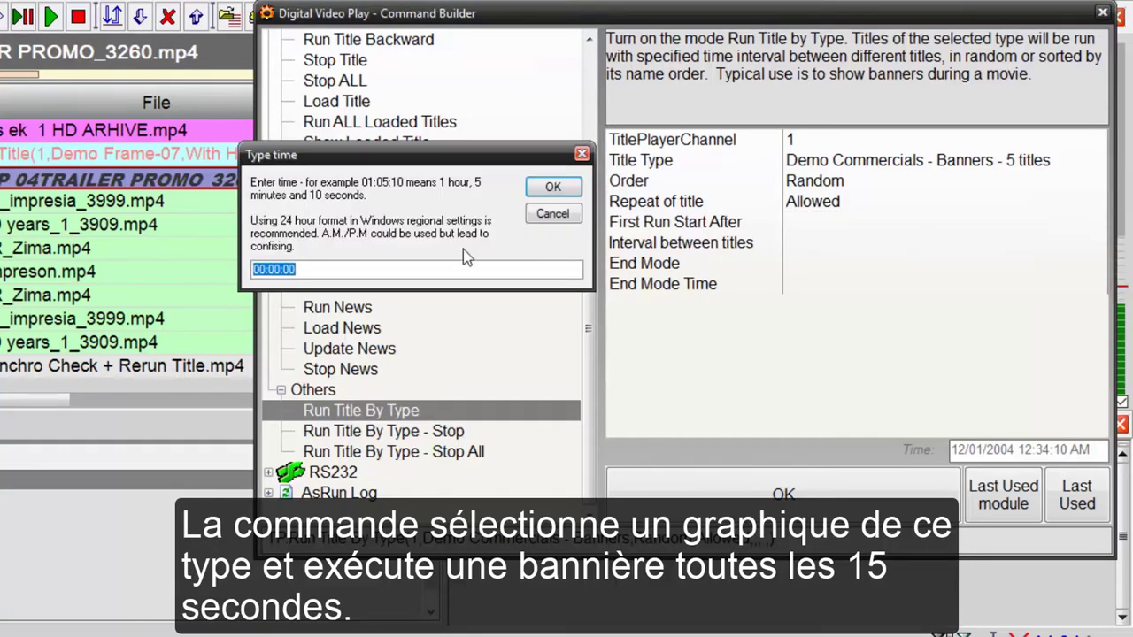
{"action": "type", "text": "00:00:05"}
{"action": "left_click", "coordinate": [553, 186]}
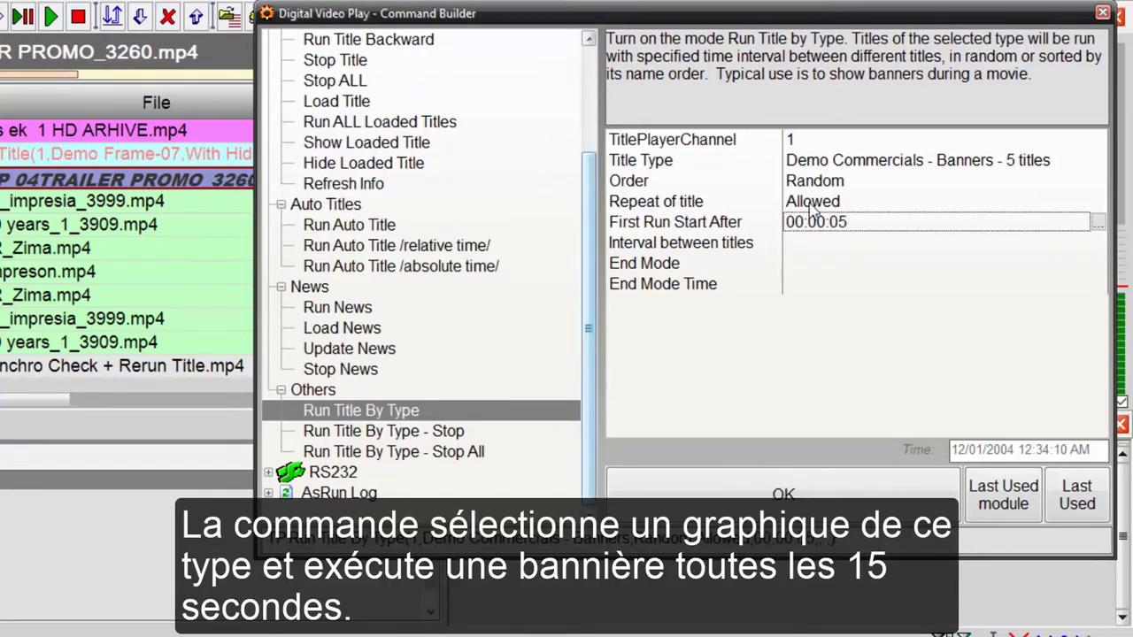
{"action": "left_click", "coordinate": [1099, 243]}
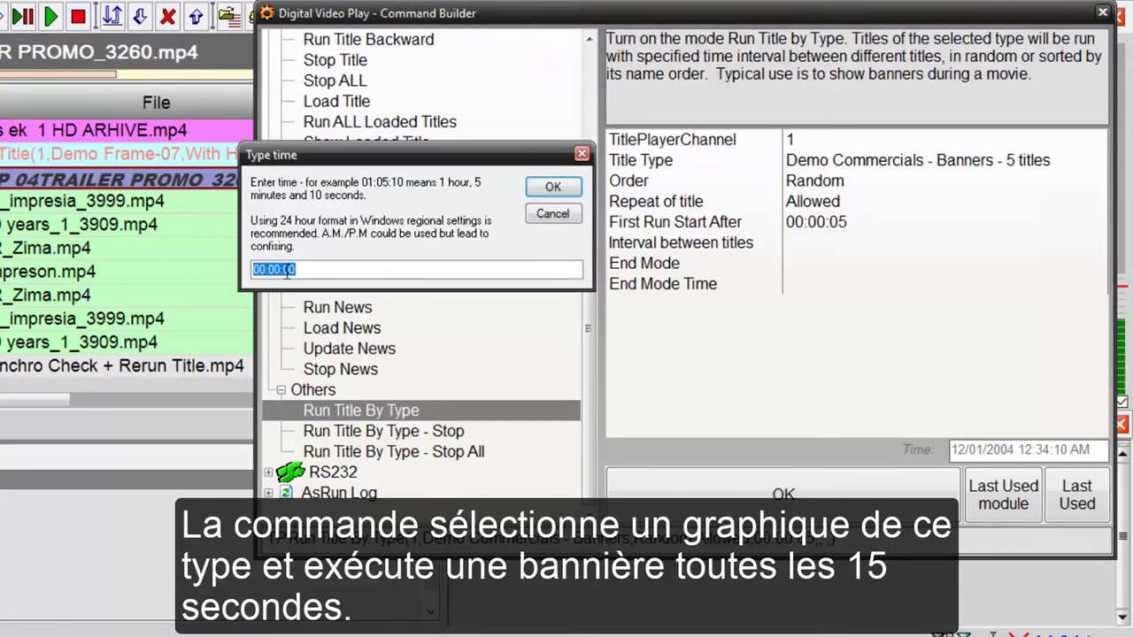
{"action": "type", "text": "00:00:15"}
{"action": "left_click", "coordinate": [552, 187]}
Set the end mode to Manual with an end mode time of 00:00:20, and execute the Run Title By Type command.
{"action": "left_click", "coordinate": [981, 284]}
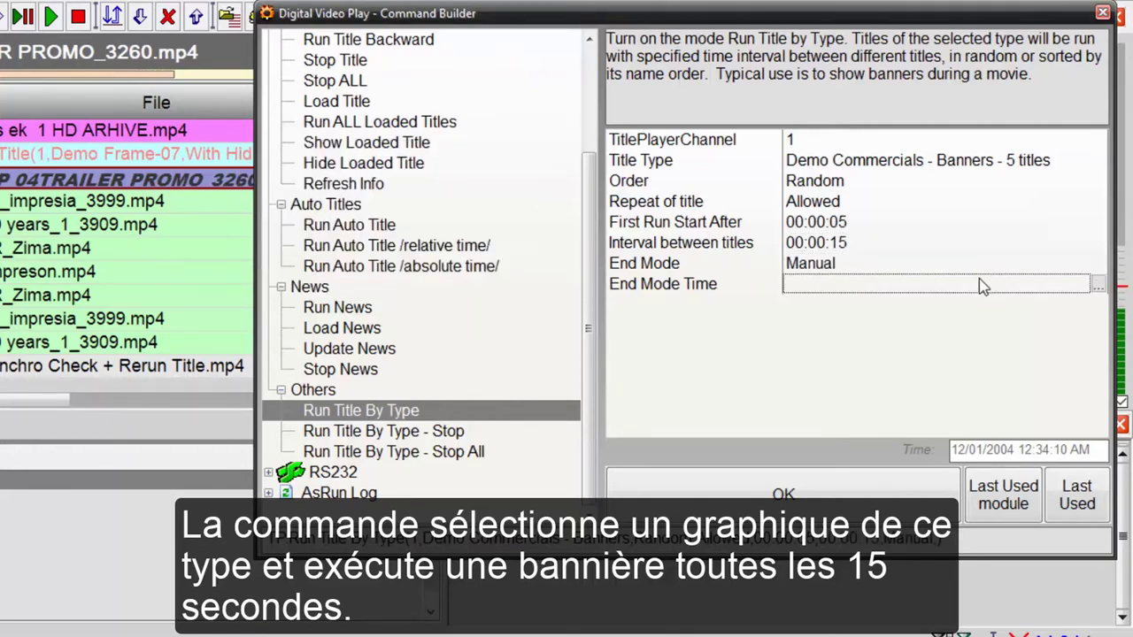
{"action": "left_click", "coordinate": [1096, 284]}
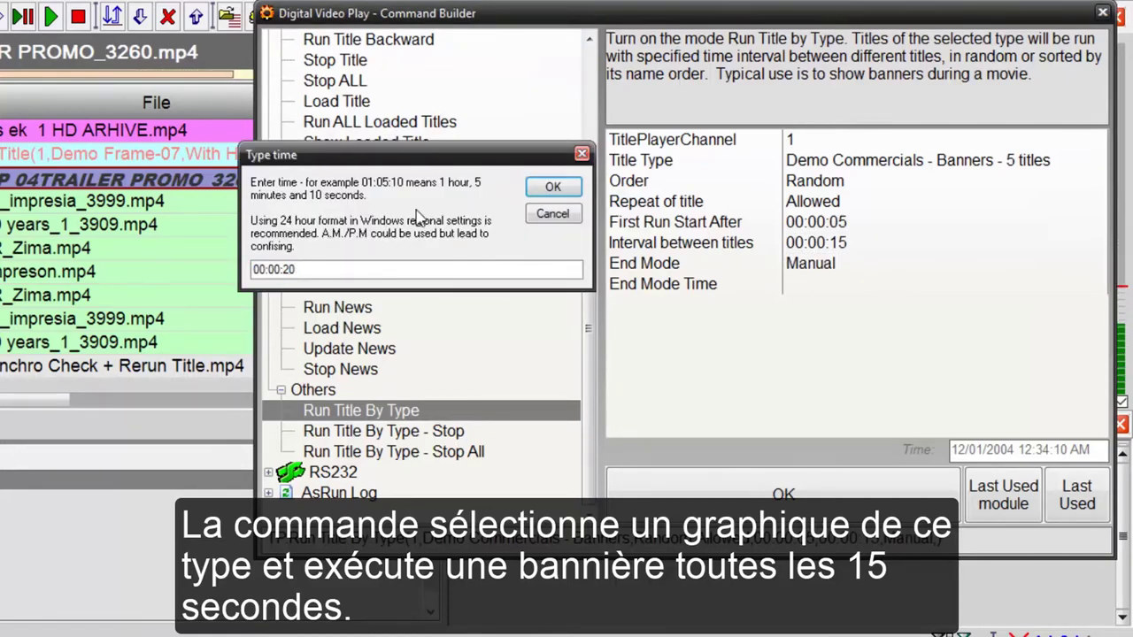
{"action": "left_click", "coordinate": [552, 187]}
{"action": "left_click", "coordinate": [753, 485]}
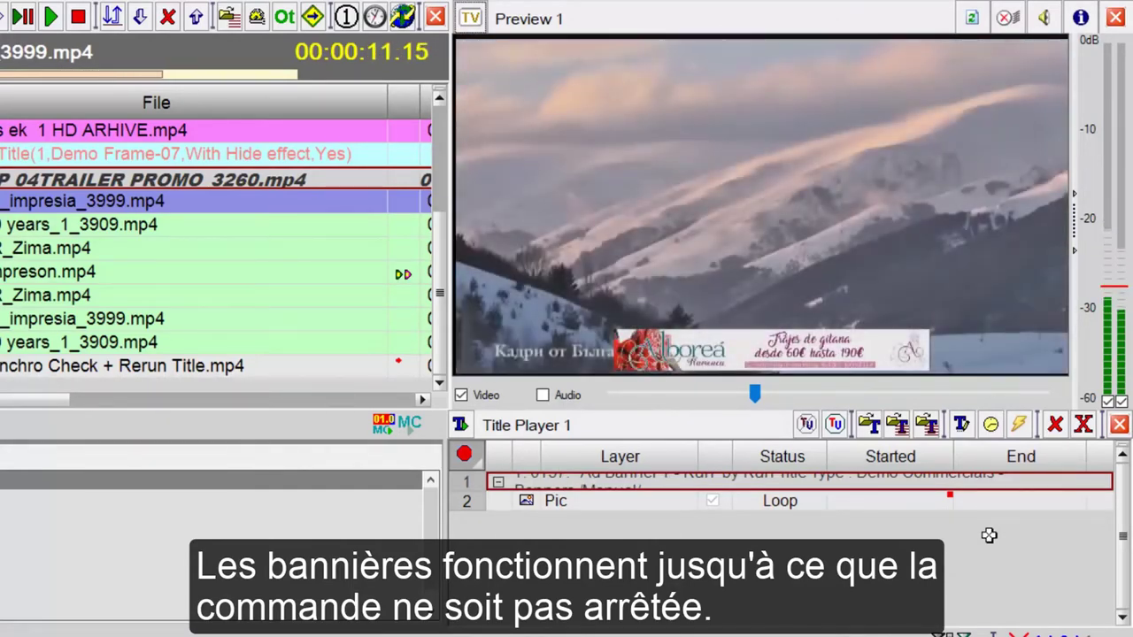
Stop the running banners of the Run Title By Type command in Title Player 1.
{"action": "left_click", "coordinate": [464, 455]}
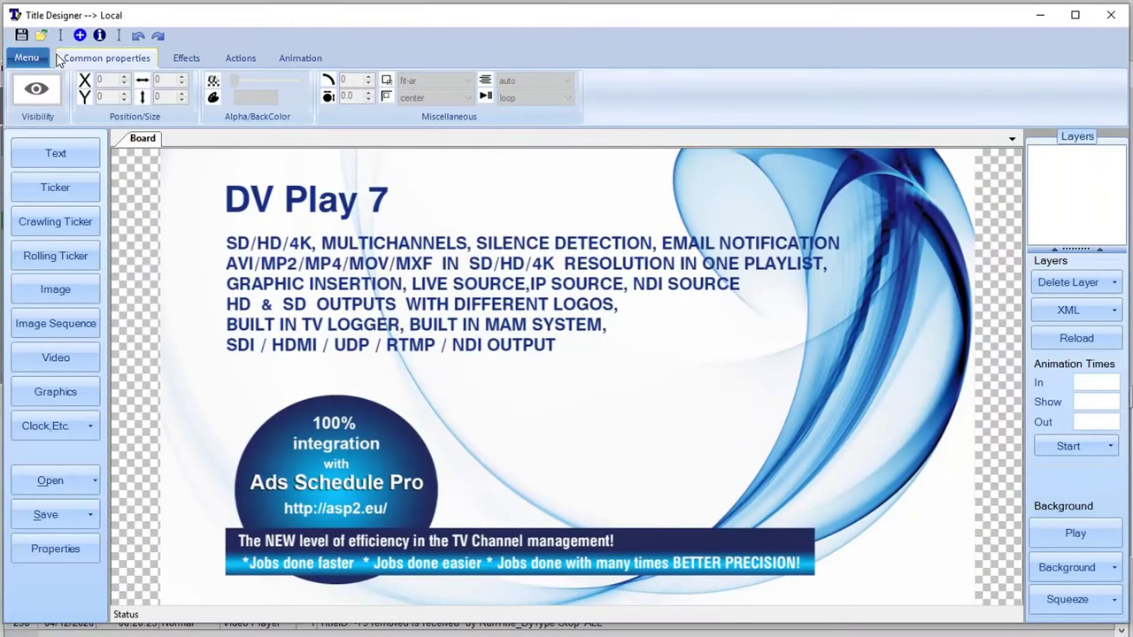
List the titles of type Demo Commercials - Banners from Title Designer's title search.
{"action": "left_click", "coordinate": [41, 34]}
{"action": "left_click", "coordinate": [316, 203]}
{"action": "left_click", "coordinate": [317, 245]}
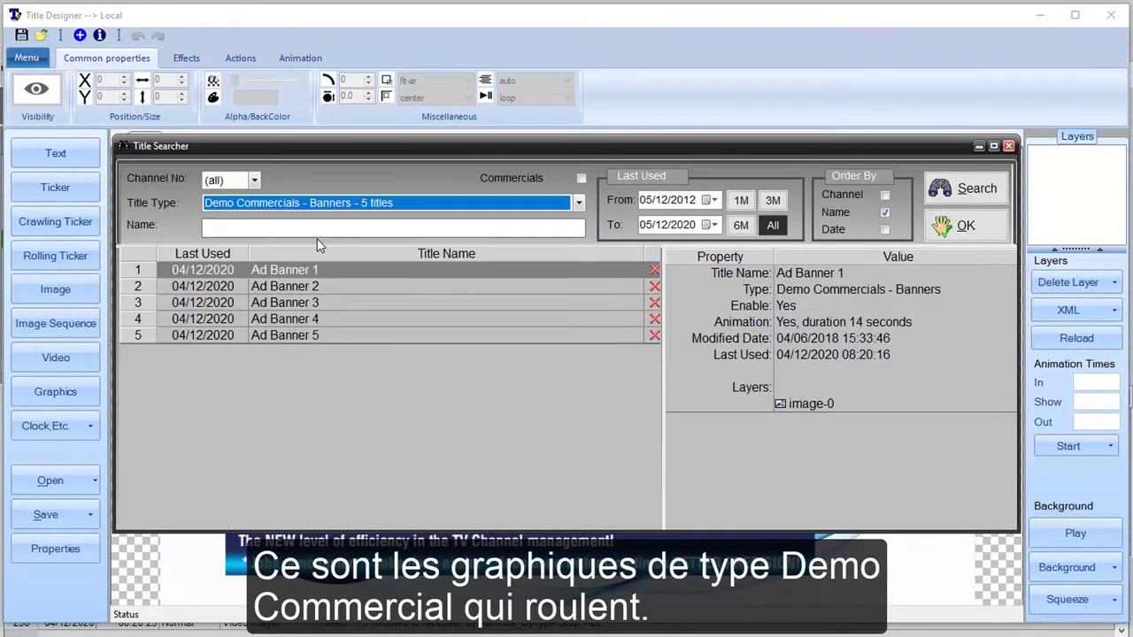
{"action": "left_click_drag", "start_coordinate": [320, 286], "coordinate": [326, 347]}
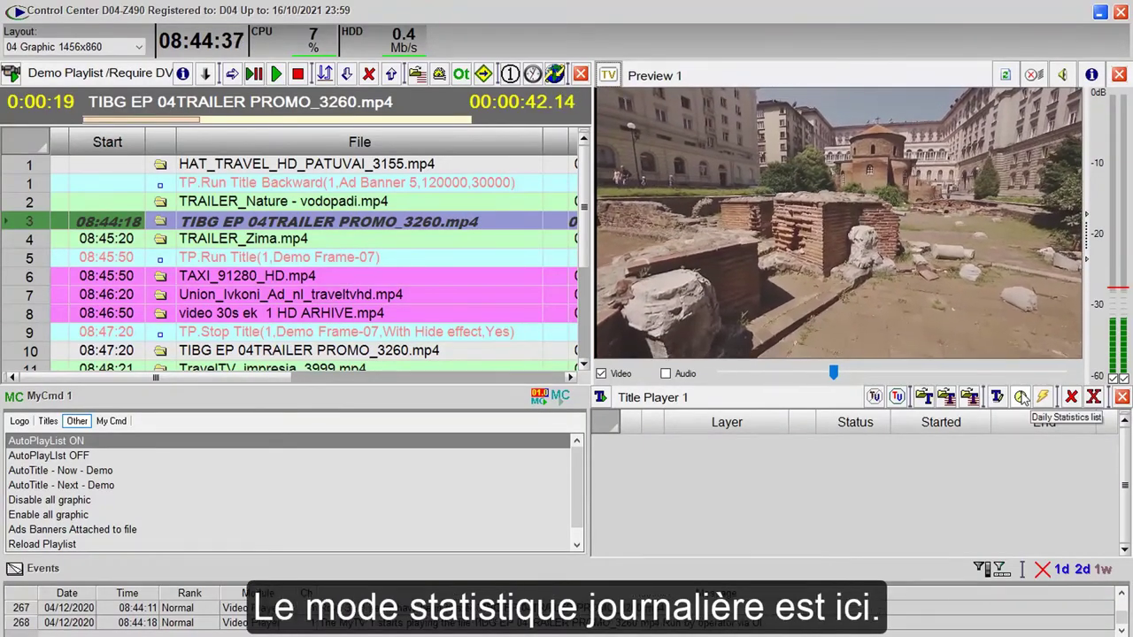
Show the daily statistics list in Title Player 1 and run Ad Banner 1 from it.
{"action": "left_click", "coordinate": [1020, 398]}
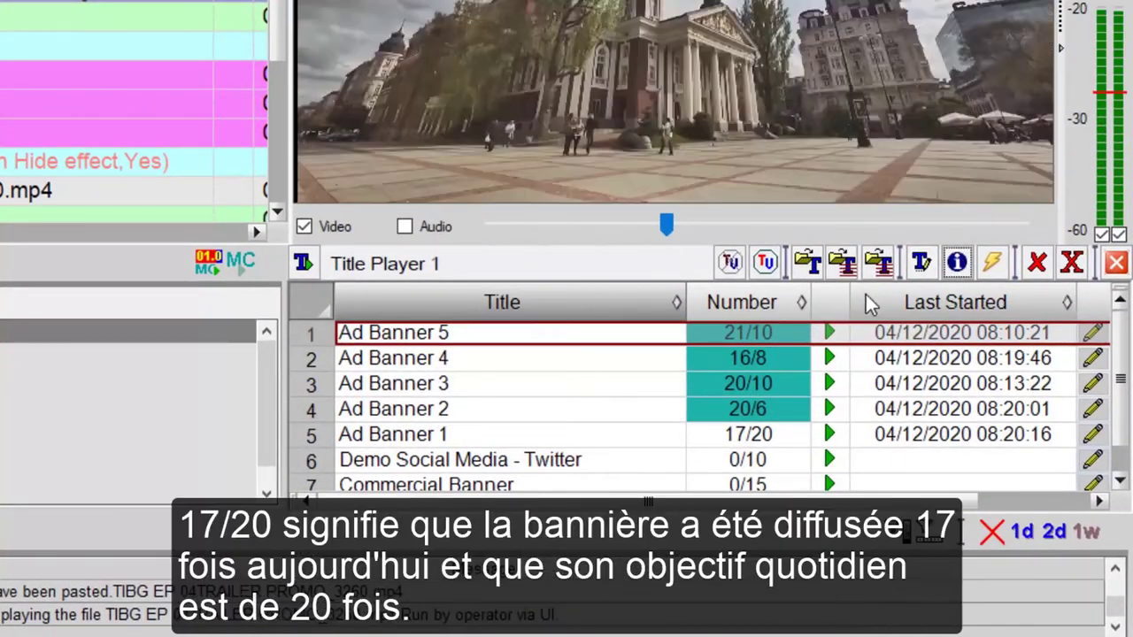
{"action": "left_click", "coordinate": [564, 412]}
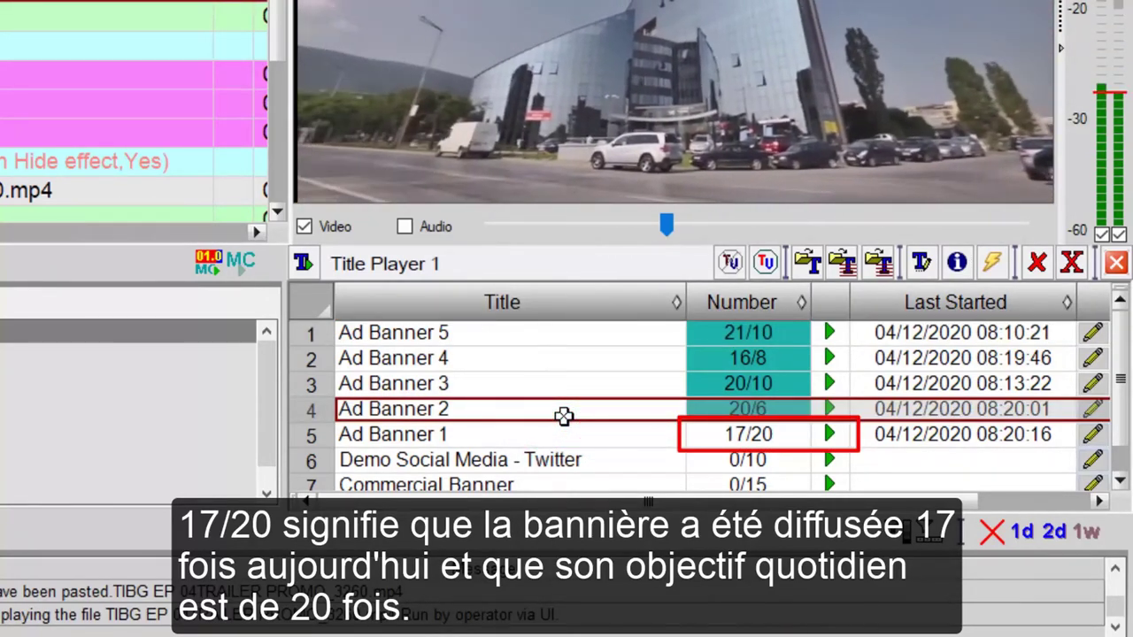
{"action": "left_click", "coordinate": [575, 432]}
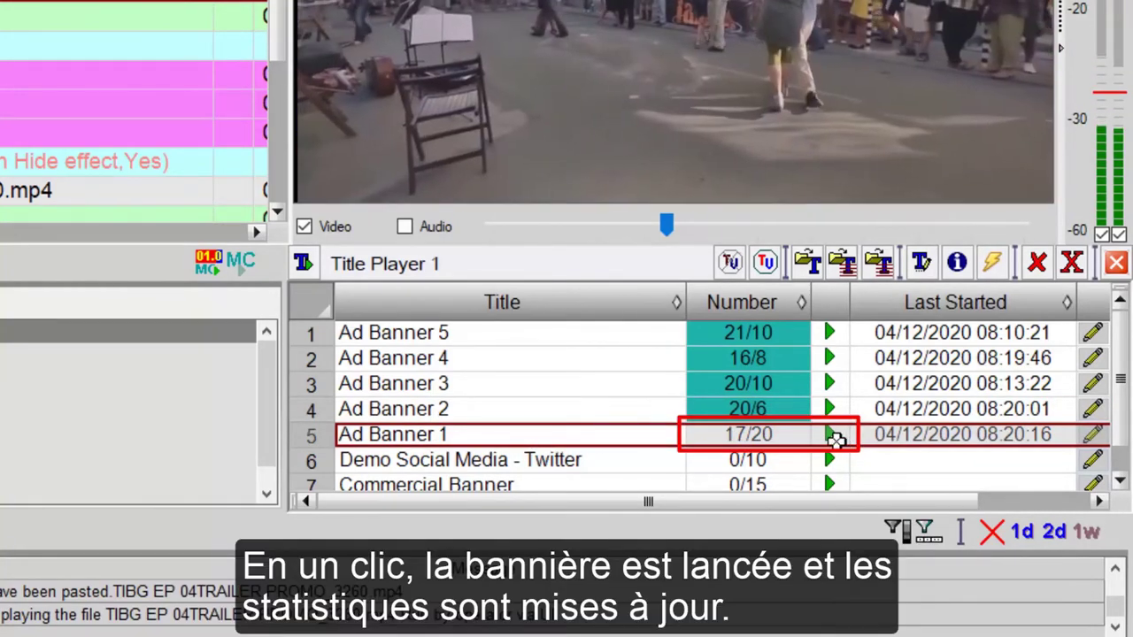
{"action": "left_click", "coordinate": [832, 435]}
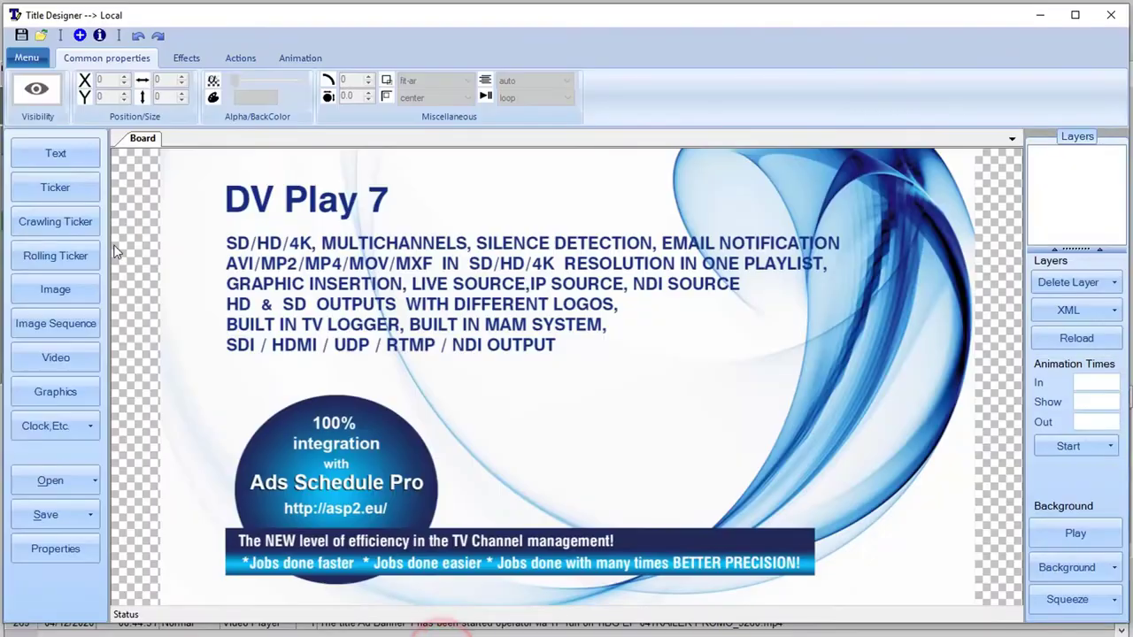
Examine the Statistics options in Ad Banner 1's title parameters, keep On + Include in Title Player daily statistics, and close without saving.
{"action": "left_click", "coordinate": [29, 57]}
{"action": "left_click", "coordinate": [215, 126]}
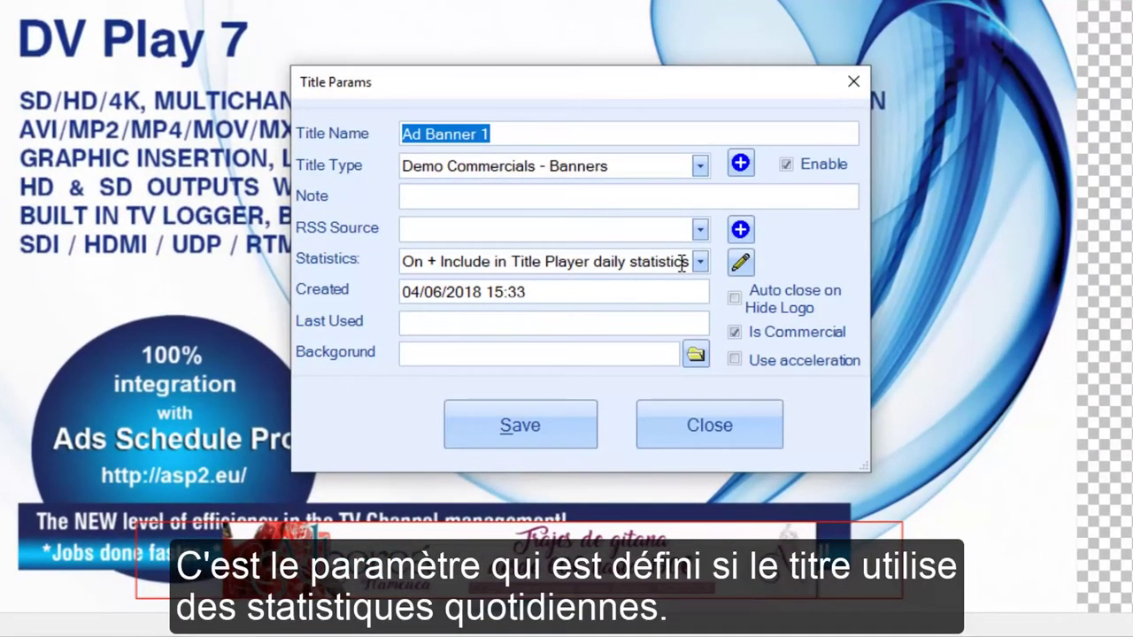
{"action": "left_click", "coordinate": [699, 262]}
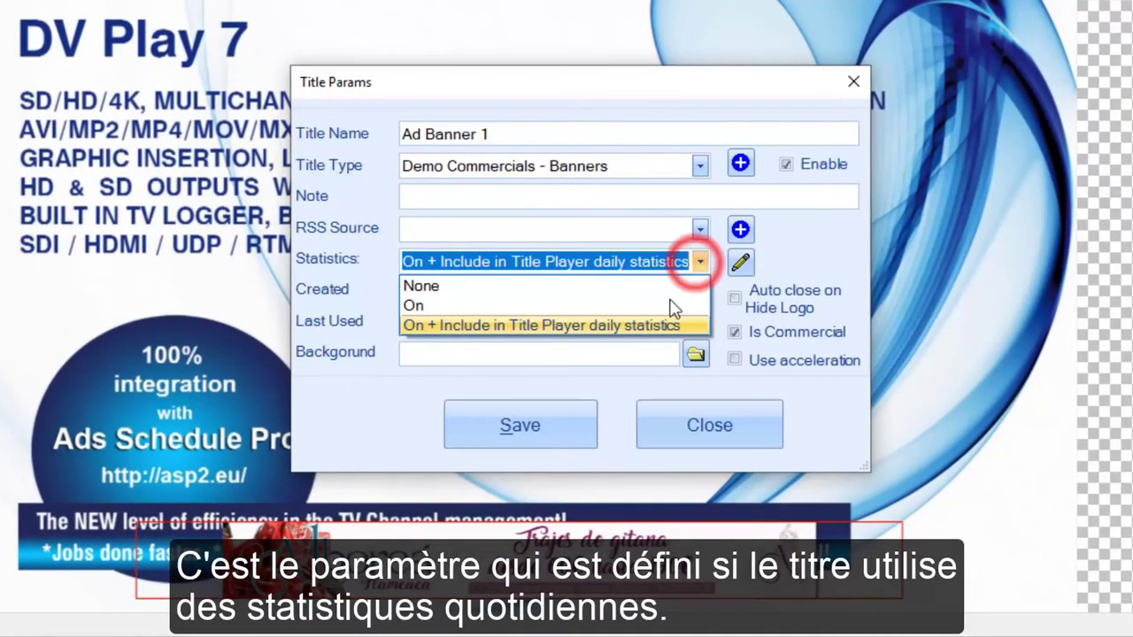
{"action": "left_click", "coordinate": [648, 325]}
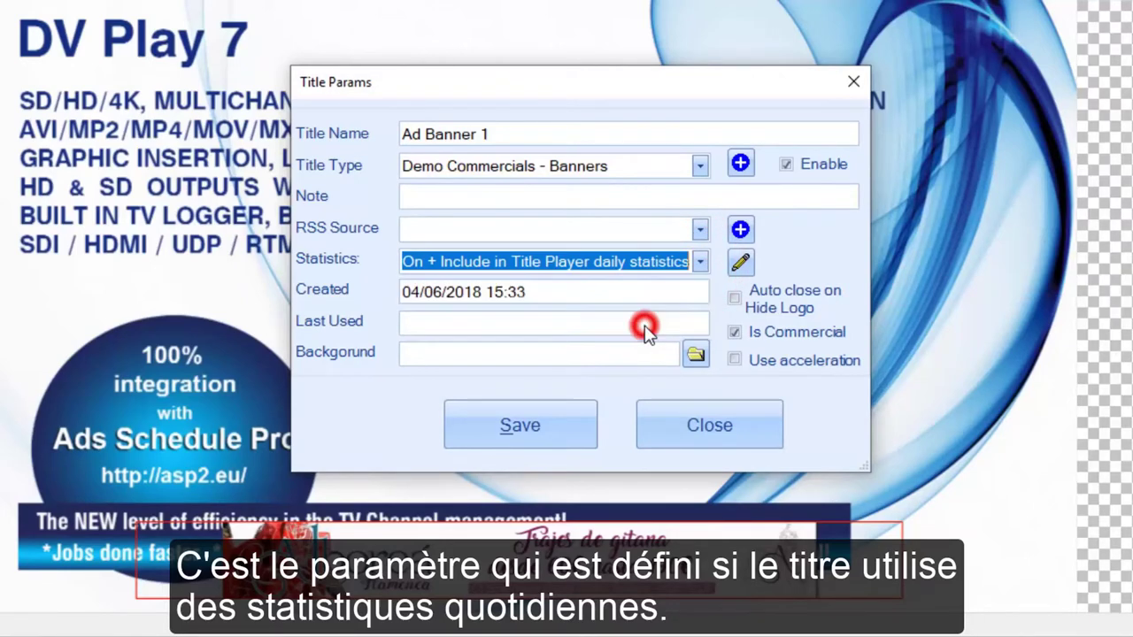
{"action": "left_click", "coordinate": [706, 417]}
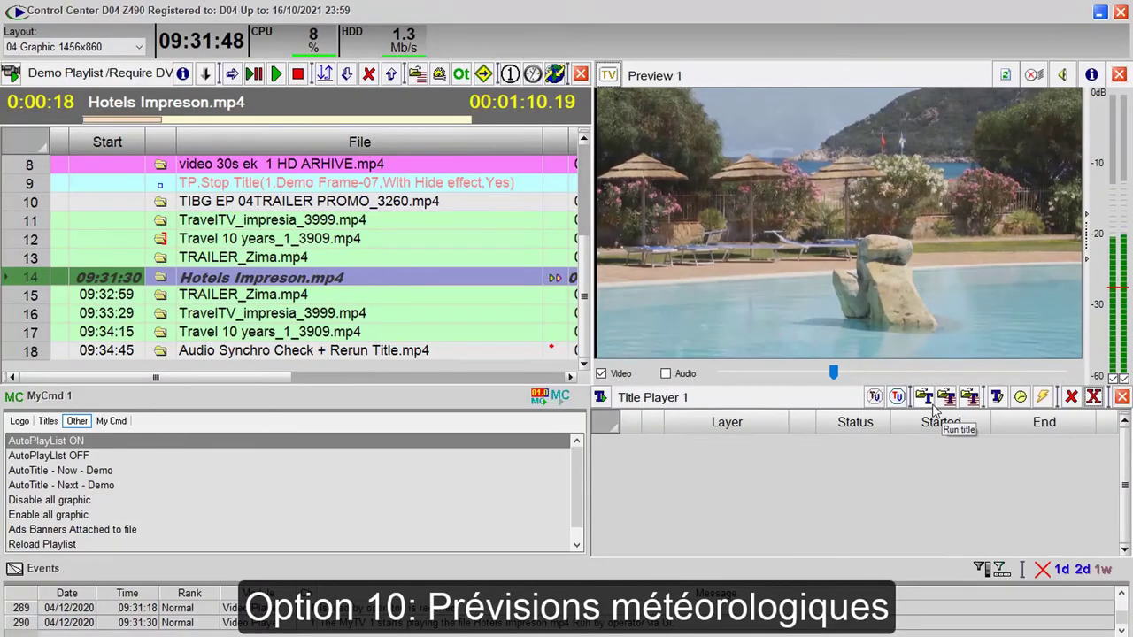
List the titles of type Demo Weather in Title Player 1's title search and run Demo Weather Data by RSS.
{"action": "left_click", "coordinate": [946, 397]}
{"action": "left_click", "coordinate": [403, 100]}
{"action": "left_click", "coordinate": [403, 100]}
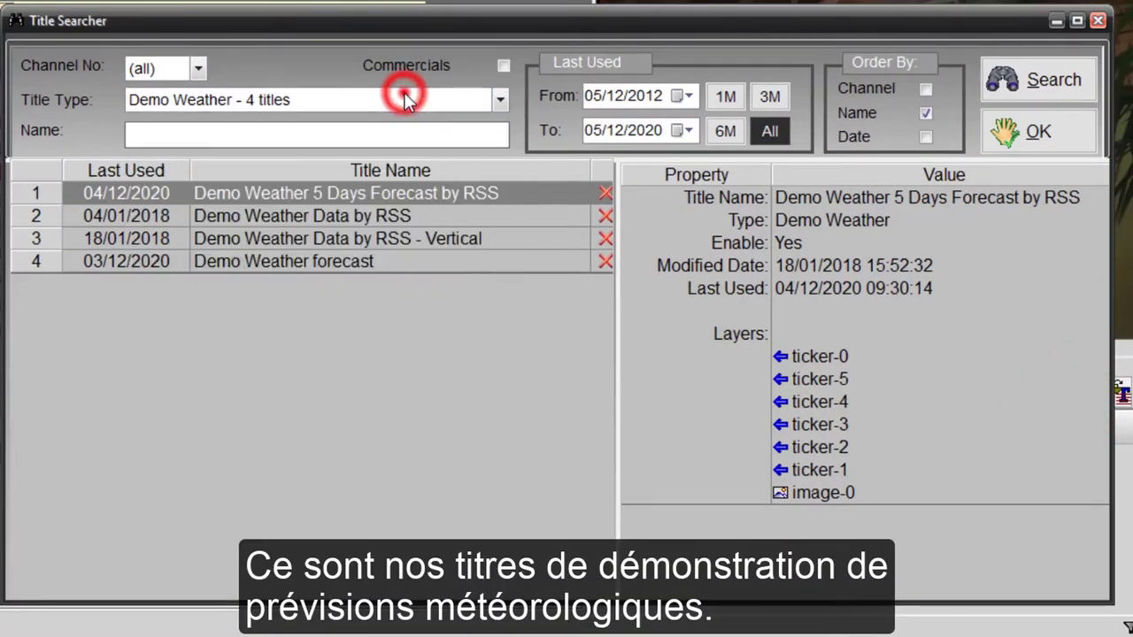
{"action": "left_click", "coordinate": [425, 217]}
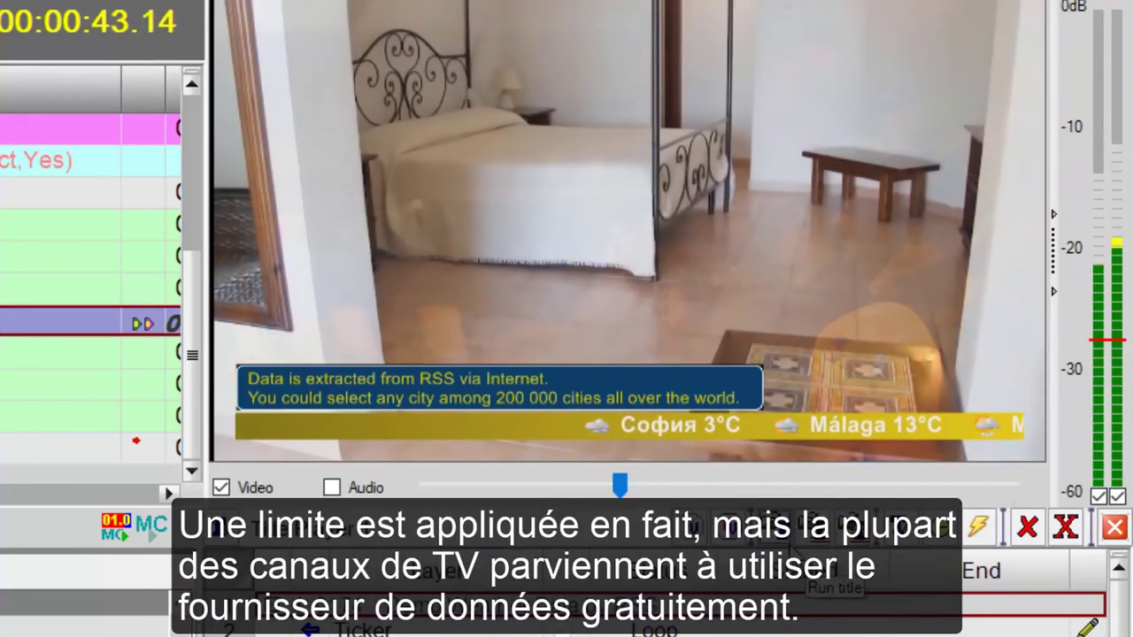
Stop all titles in Title Player 1 and run Demo Weather 5 Days Forecast by RSS.
{"action": "left_click", "coordinate": [1065, 527]}
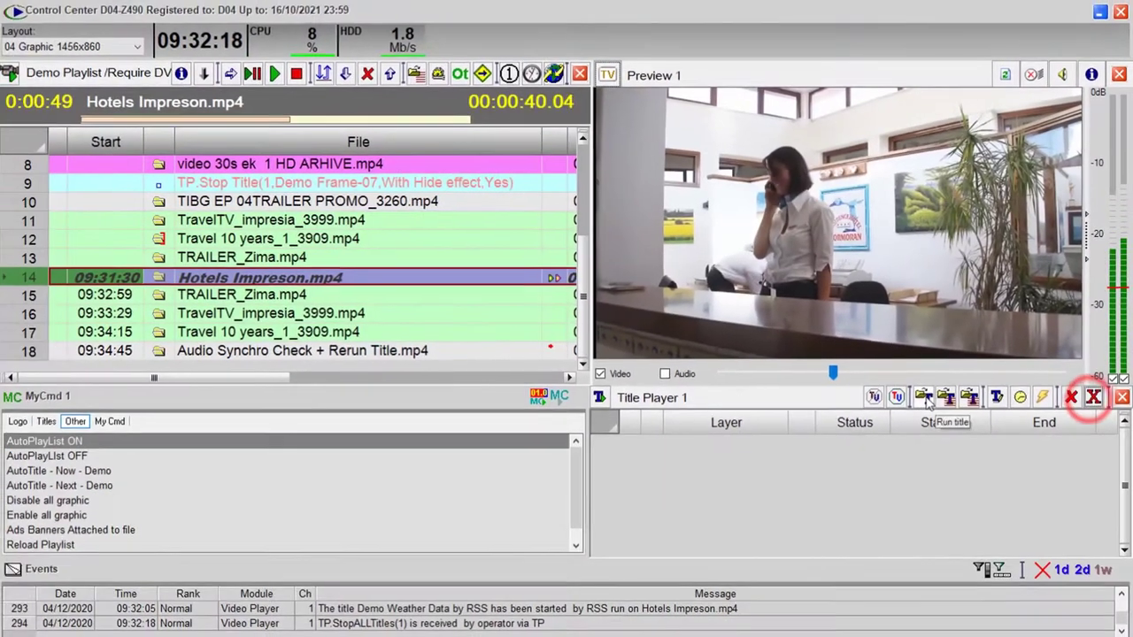
{"action": "left_click", "coordinate": [923, 397]}
{"action": "double_click", "coordinate": [485, 253]}
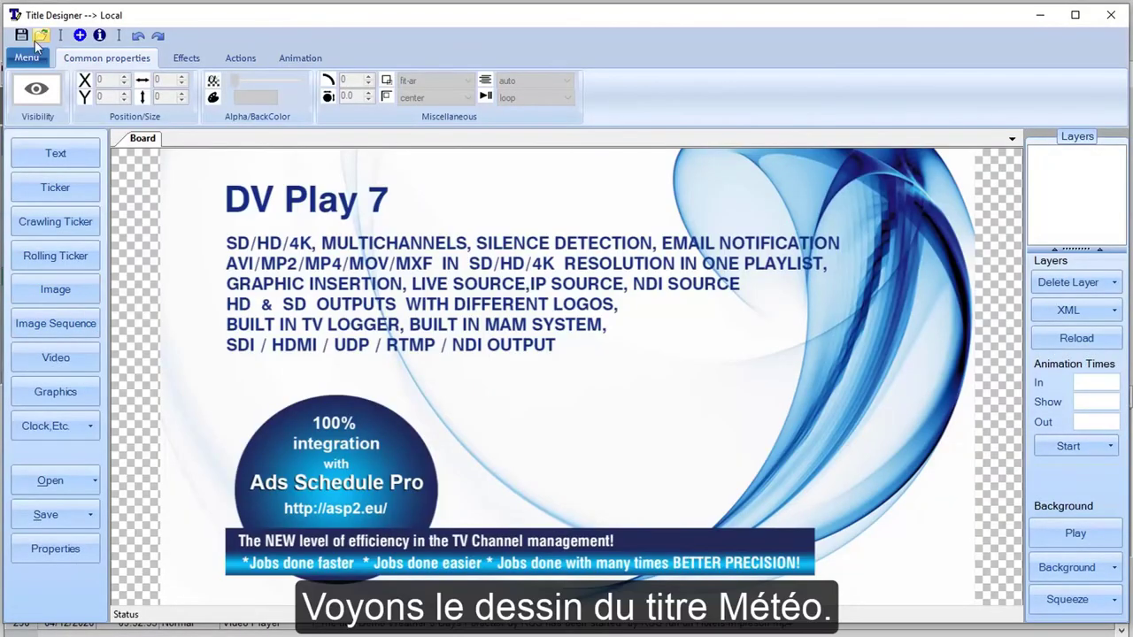
Open Demo Weather 5 Days Forecast by RSS in Title Designer and show the city list of its RSS source.
{"action": "left_click", "coordinate": [42, 35]}
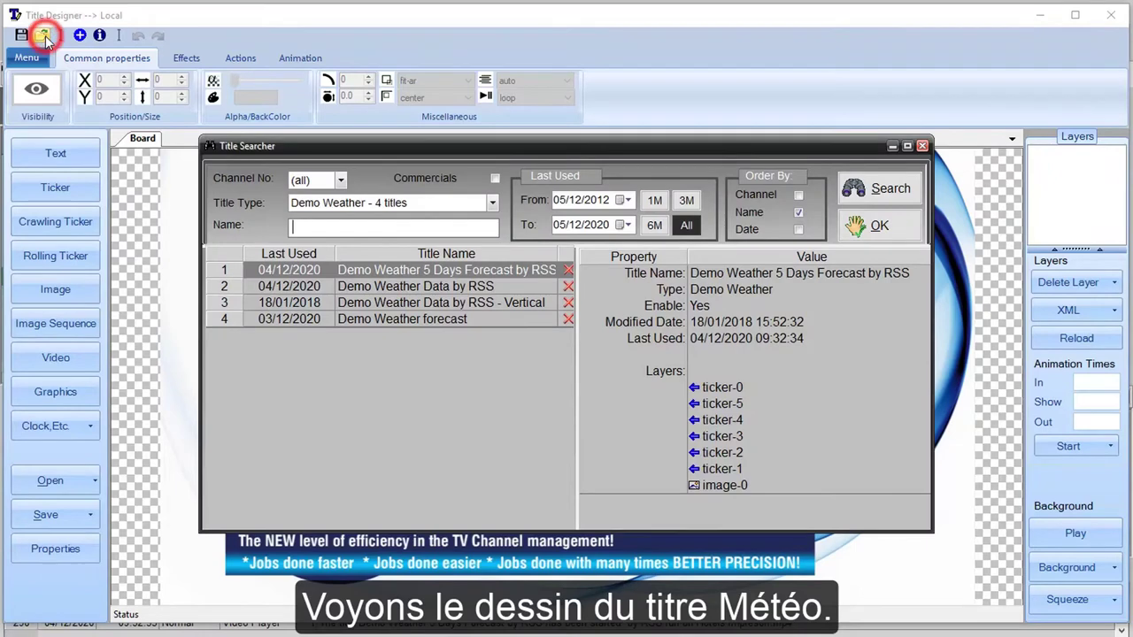
{"action": "double_click", "coordinate": [486, 270]}
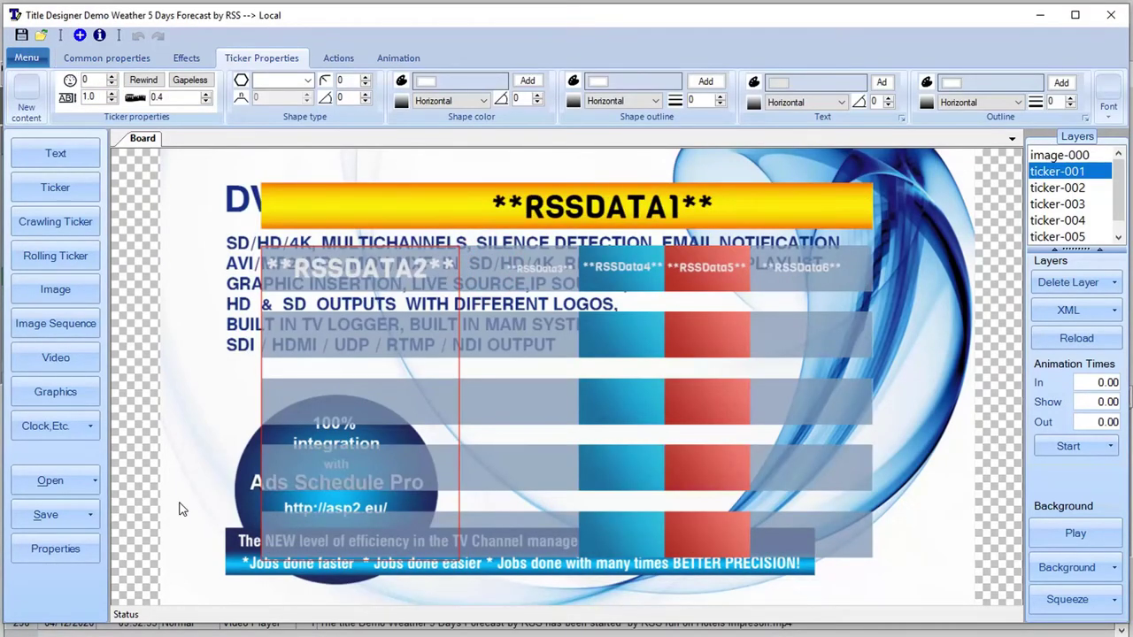
{"action": "left_click", "coordinate": [56, 548]}
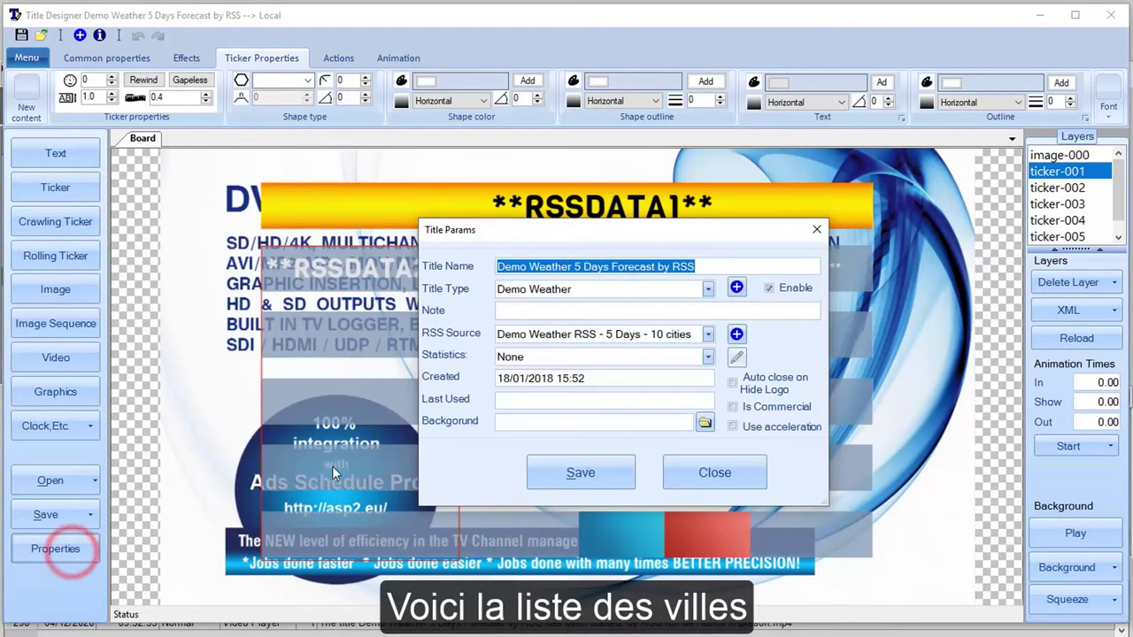
{"action": "left_click", "coordinate": [678, 337]}
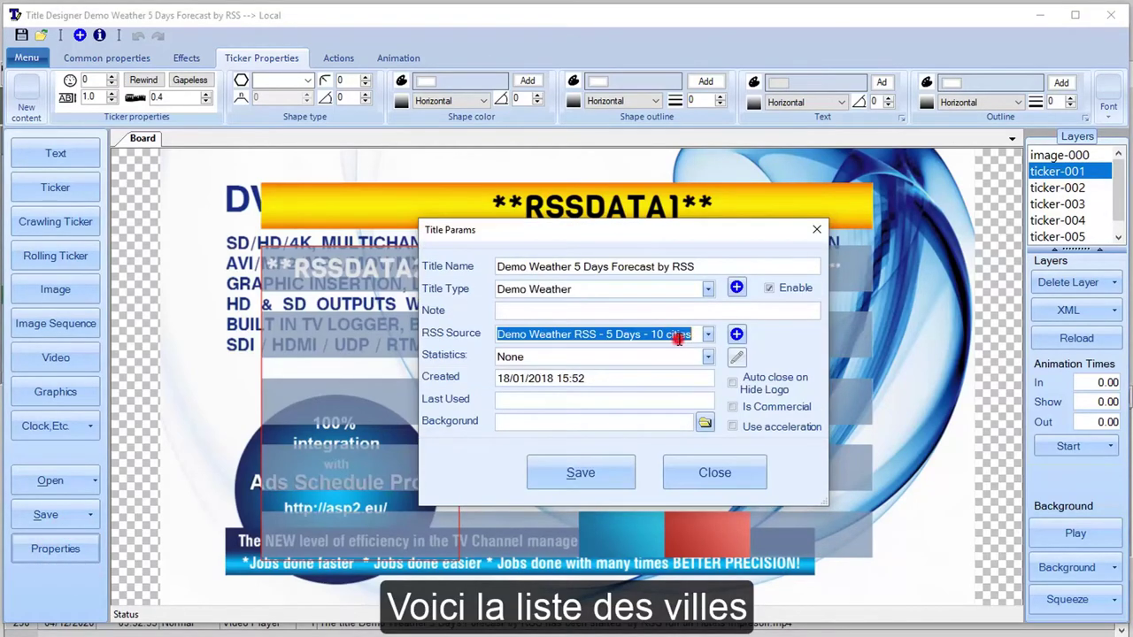
{"action": "left_click", "coordinate": [735, 335]}
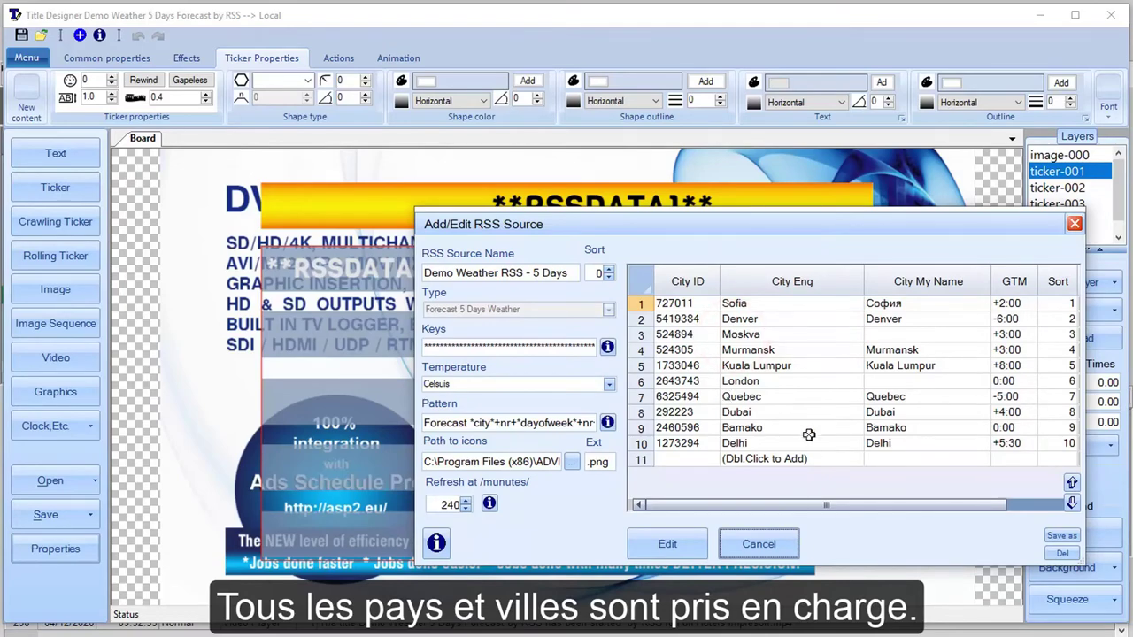
Start adding a city to the RSS source, choose Belgium as the country and browse its list of cities.
{"action": "double_click", "coordinate": [816, 461]}
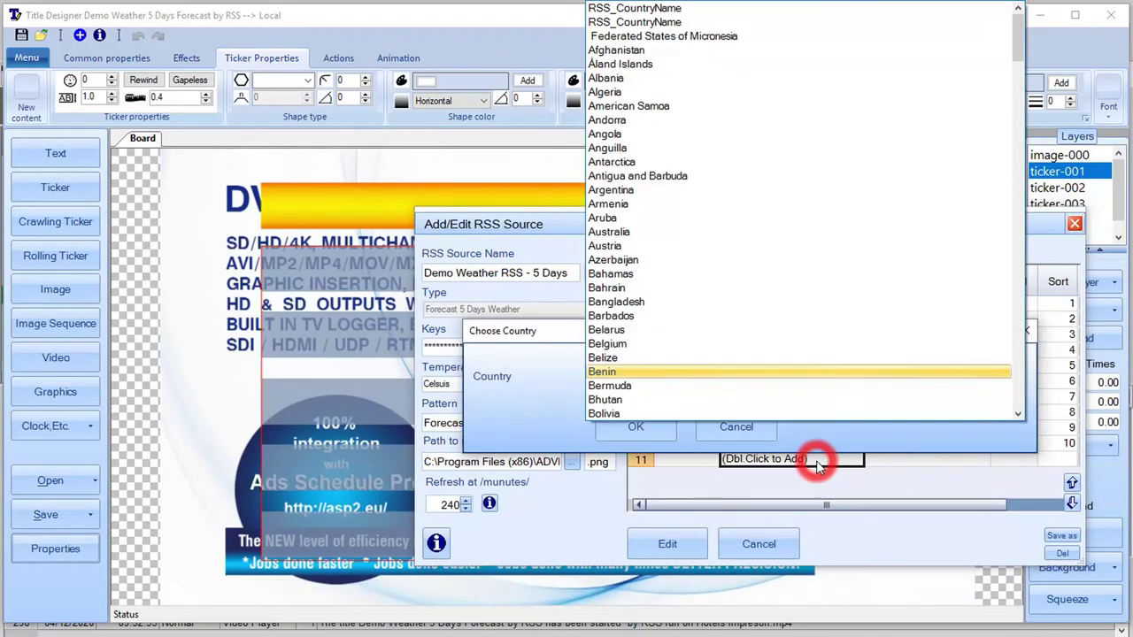
{"action": "left_click", "coordinate": [607, 343]}
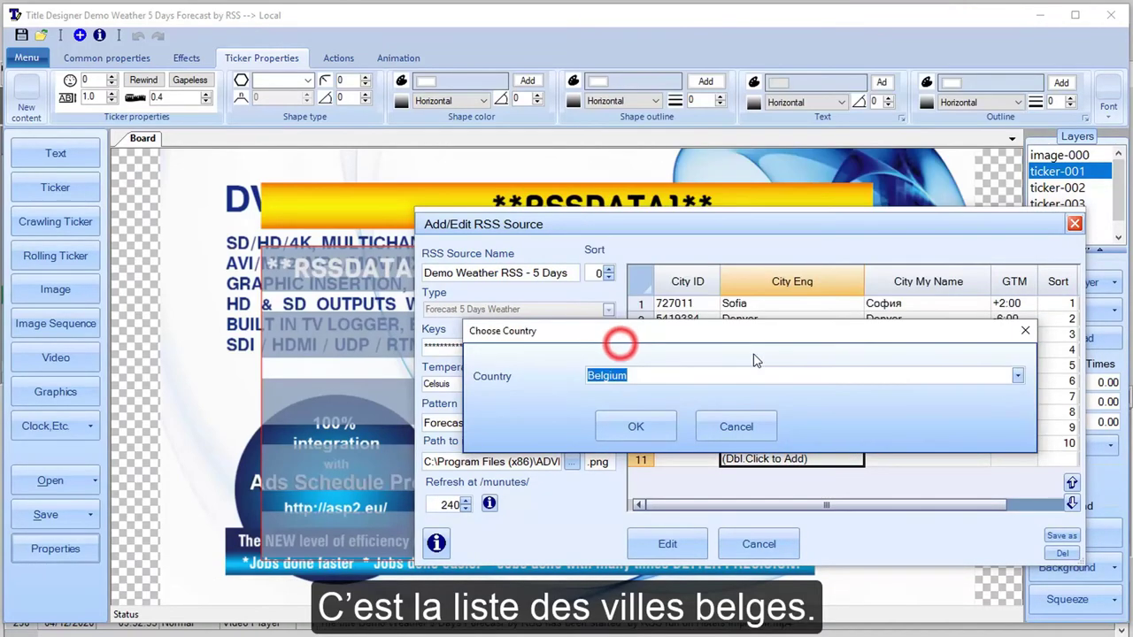
{"action": "left_click", "coordinate": [650, 427]}
{"action": "left_click_drag", "start_coordinate": [1018, 25], "coordinate": [1007, 452]}
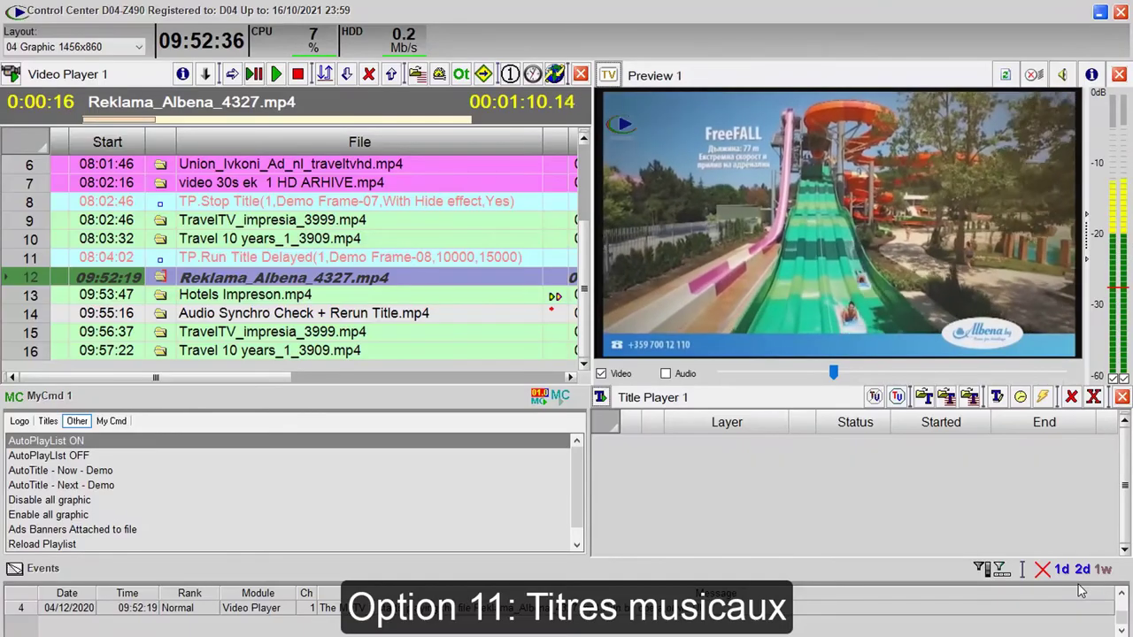
Back in Control Center, stop the broadcast in Video Player 1 and load Demo Playlist /Require DVD Downloading/.
{"action": "left_click", "coordinate": [298, 74]}
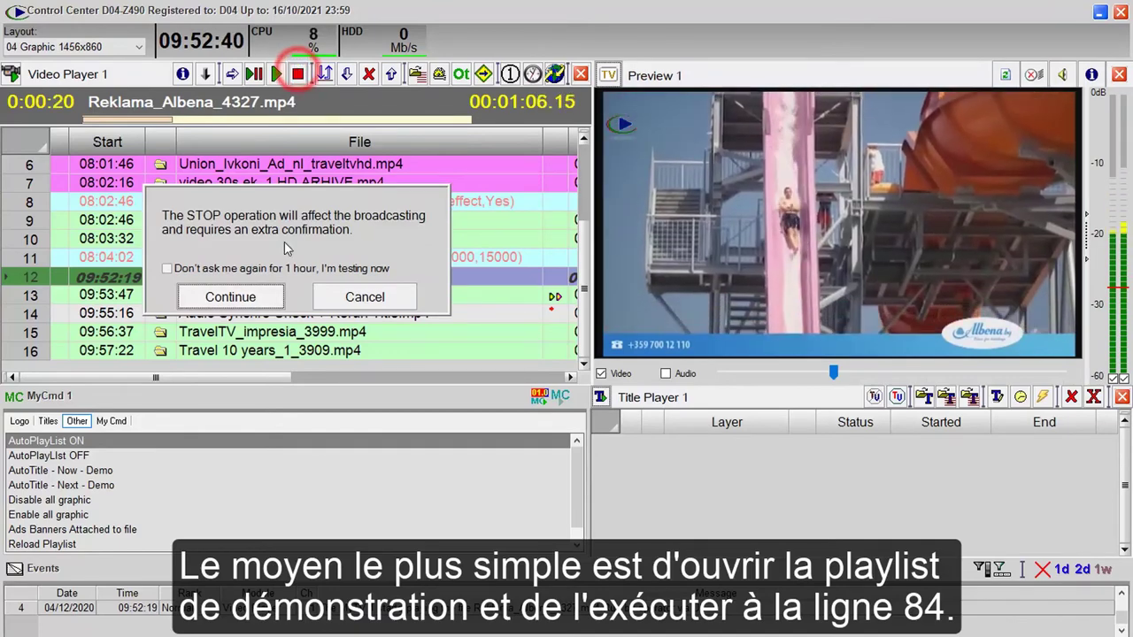
{"action": "key", "text": "Return"}
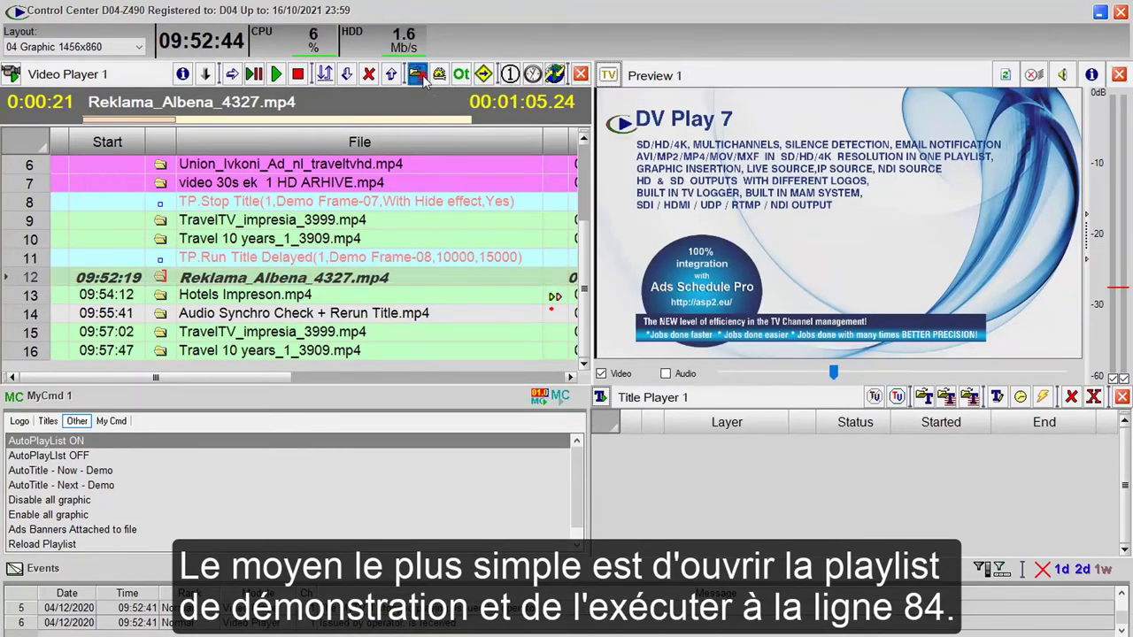
{"action": "left_click", "coordinate": [416, 73]}
Play the demo playlist from row 84, the Music Title note.
{"action": "left_click", "coordinate": [584, 155]}
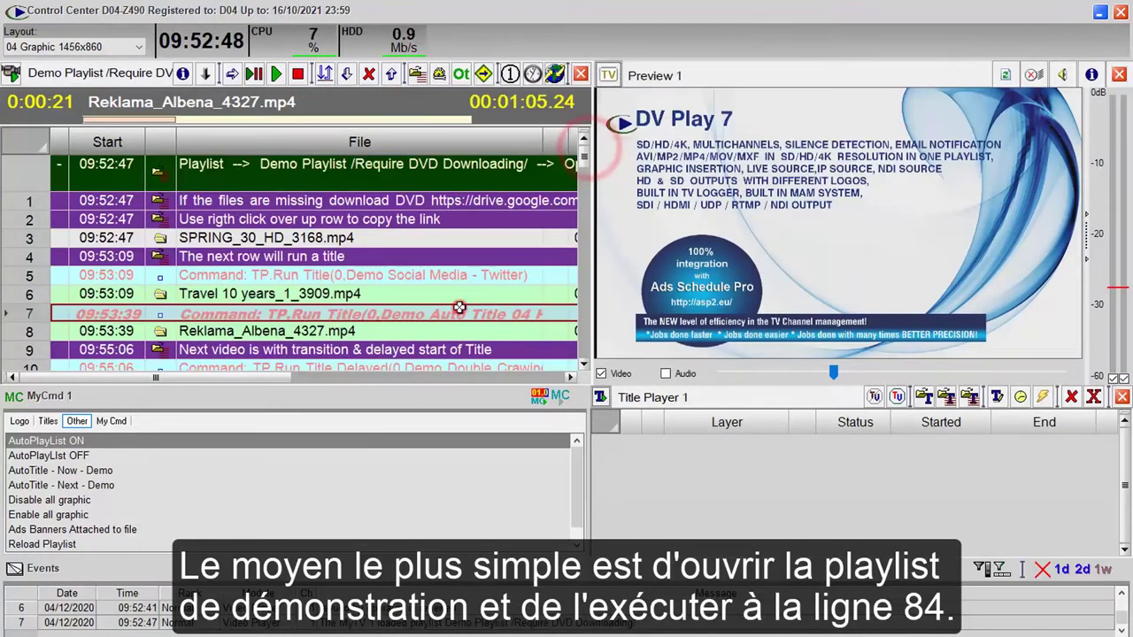
{"action": "left_click_drag", "start_coordinate": [585, 157], "coordinate": [424, 313]}
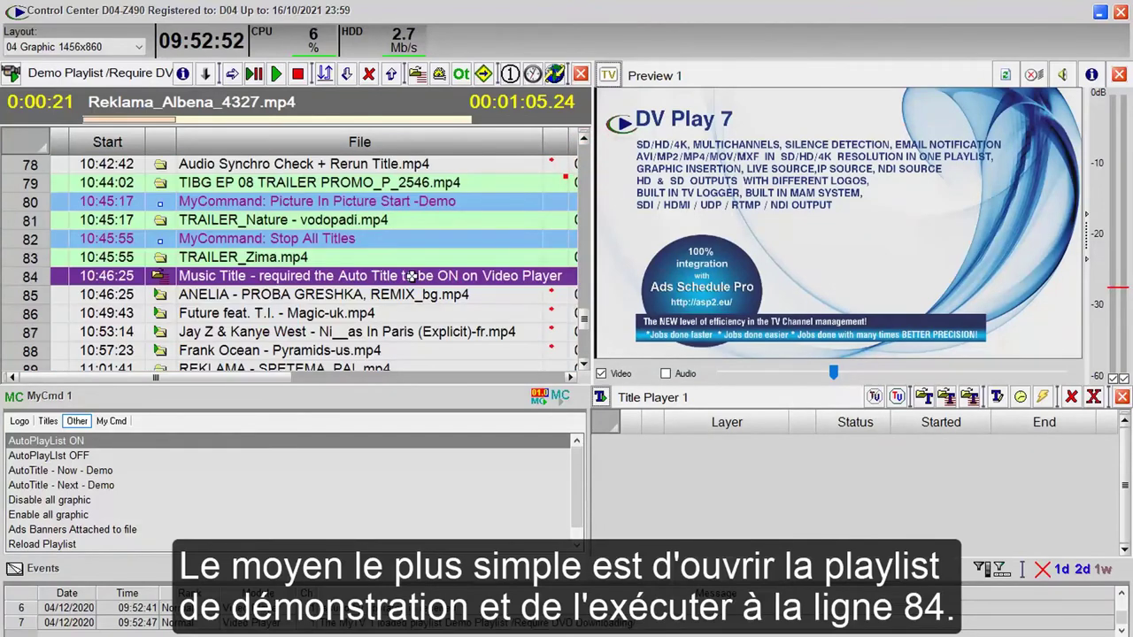
{"action": "double_click", "coordinate": [411, 276]}
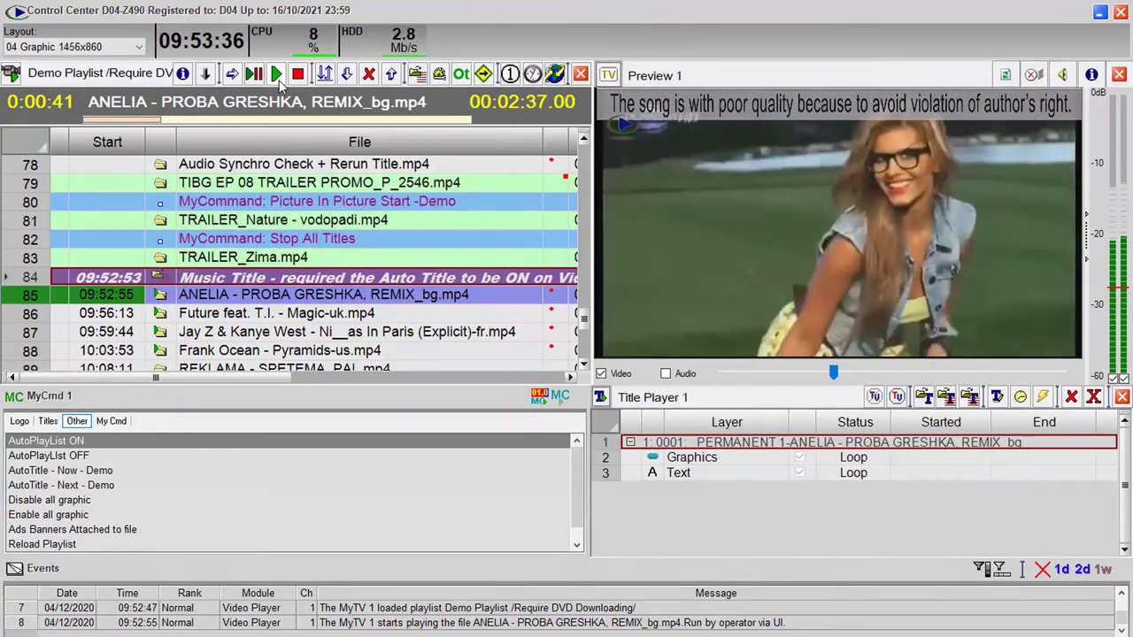
Open the Music settings of channel MyTV 1.
{"action": "left_click", "coordinate": [11, 73]}
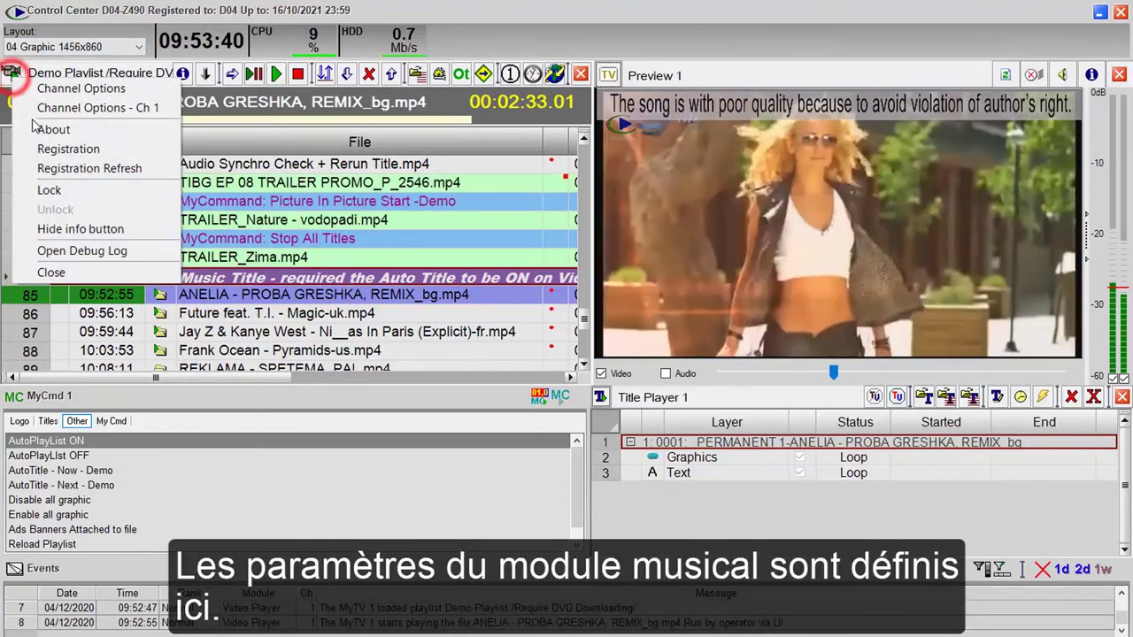
{"action": "left_click", "coordinate": [97, 109]}
{"action": "double_click", "coordinate": [265, 185]}
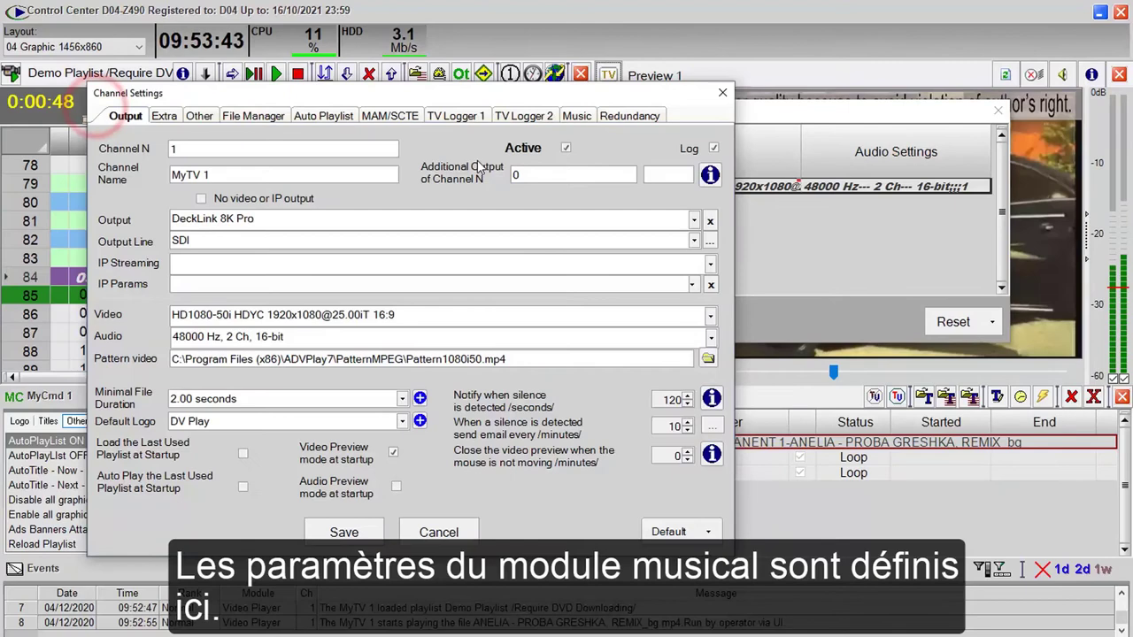
{"action": "left_click", "coordinate": [575, 116]}
Examine the NOW and NEXT title times and title templates for music titles, and close the channel settings without saving.
{"action": "left_click", "coordinate": [463, 180]}
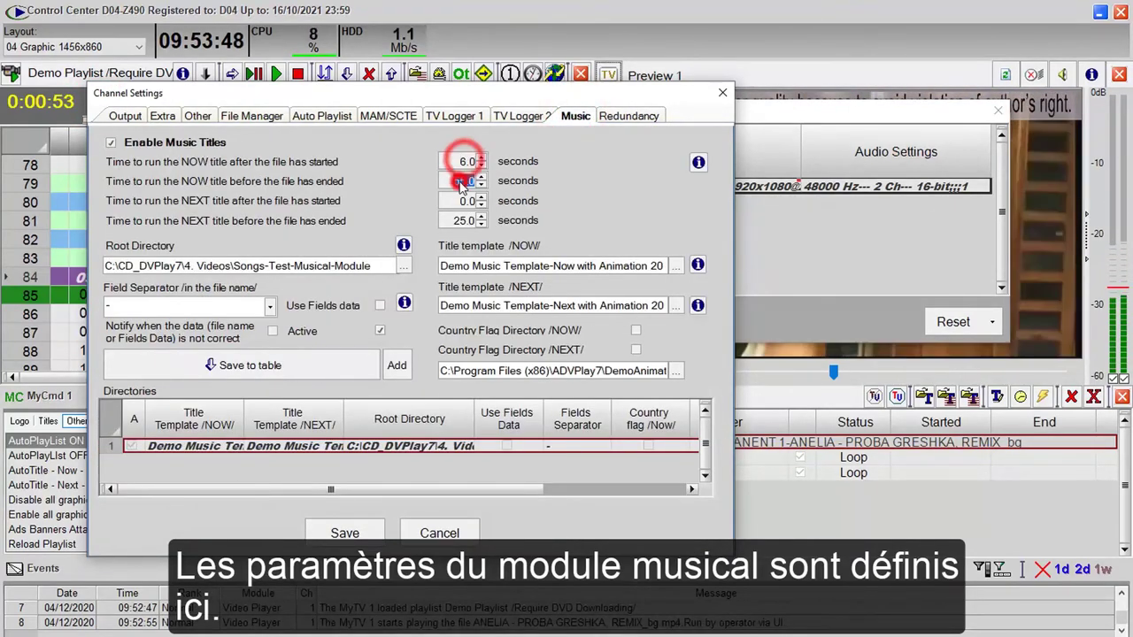
{"action": "left_click", "coordinate": [461, 221]}
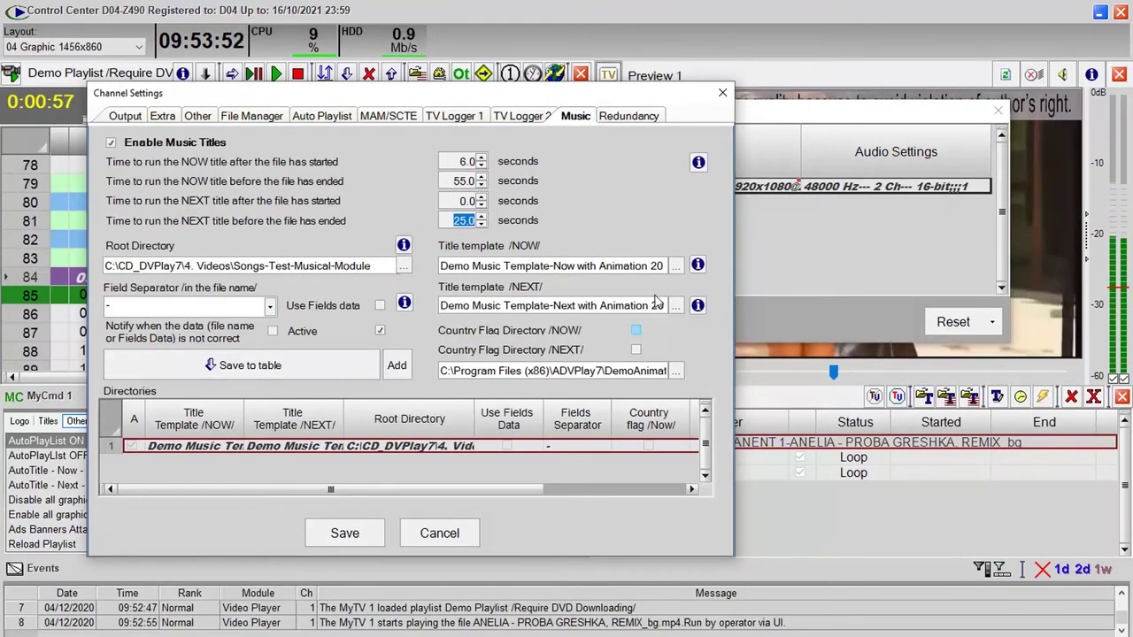
{"action": "left_click", "coordinate": [650, 266]}
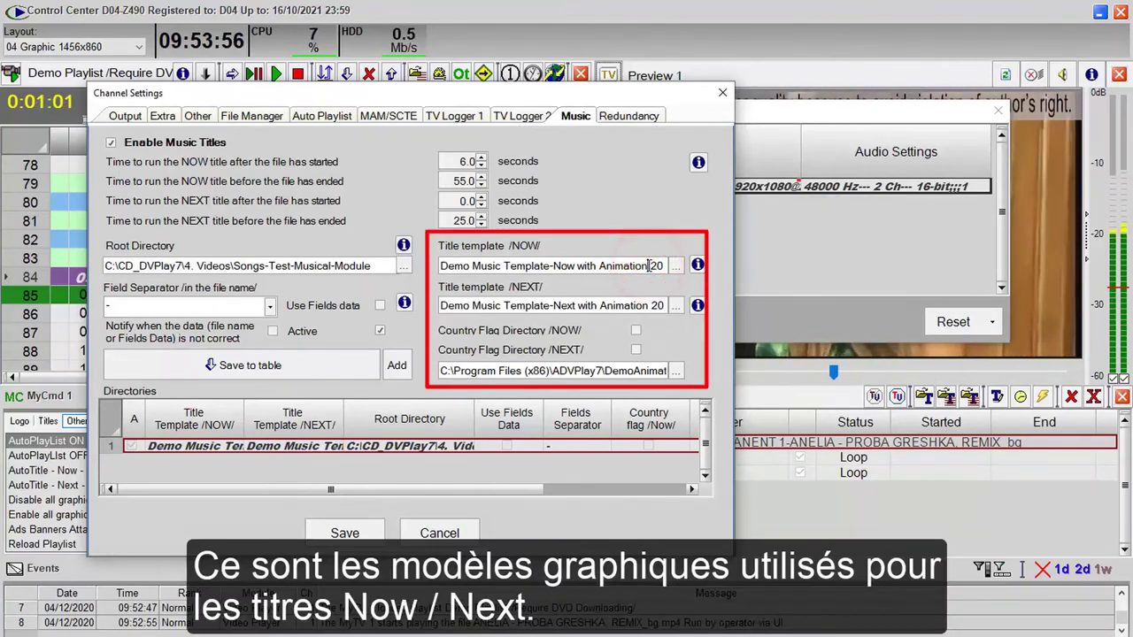
{"action": "left_click", "coordinate": [592, 301]}
{"action": "left_click", "coordinate": [439, 533]}
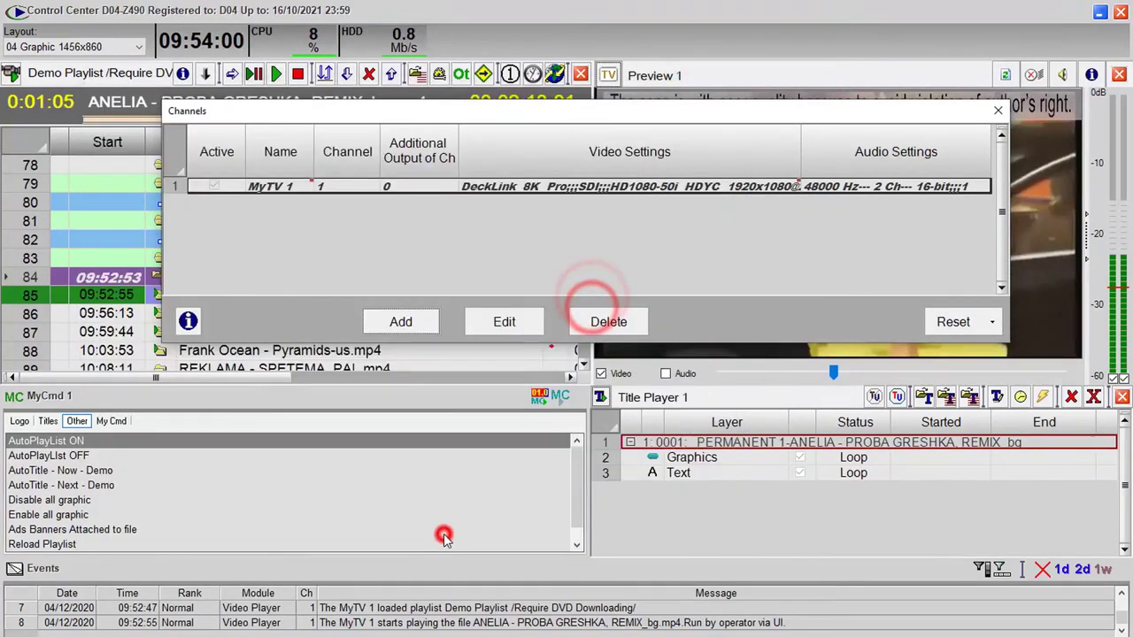
{"action": "left_click", "coordinate": [997, 111]}
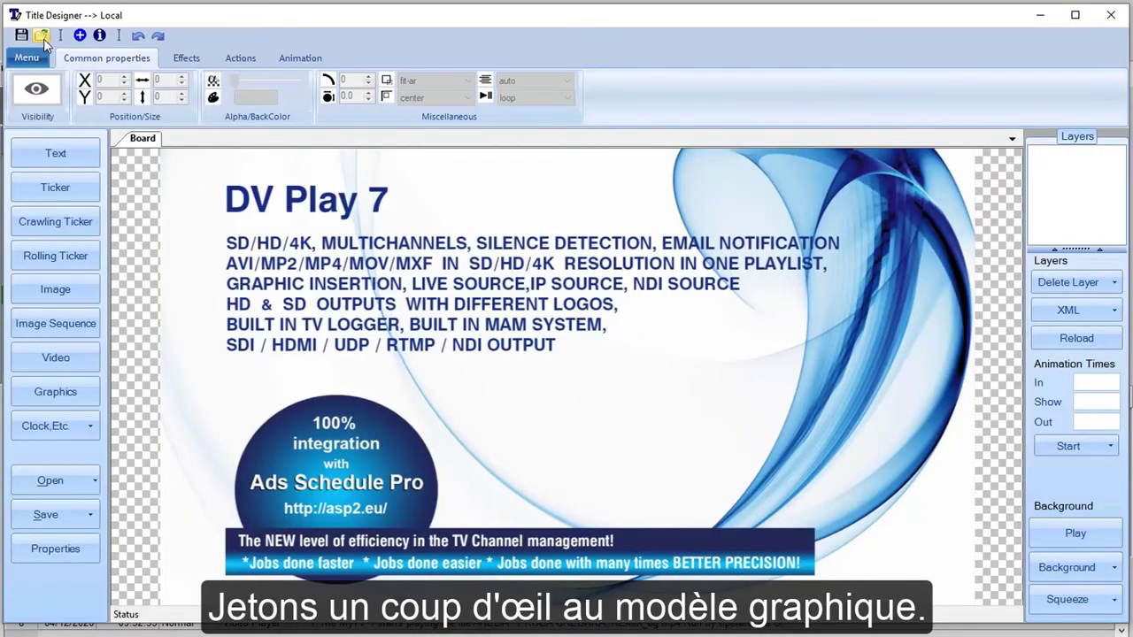
Search Title Designer for "mus", open Demo MusicTemplate-Now and examine its **Field1** and **Field2** text layers.
{"action": "left_click", "coordinate": [41, 35]}
{"action": "type", "text": "mus"}
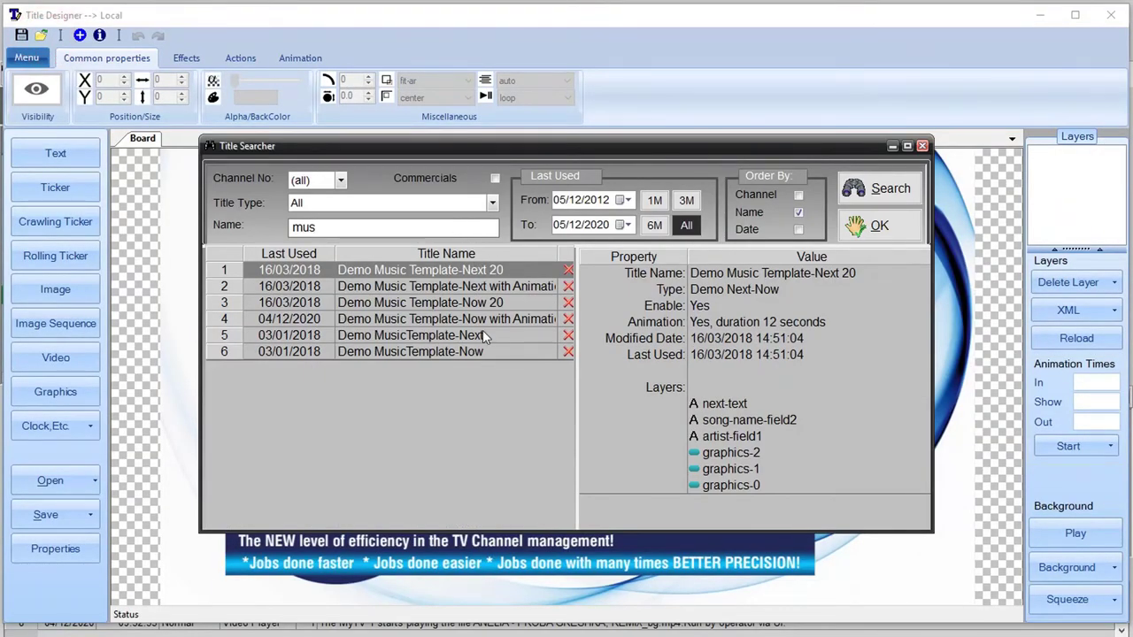
{"action": "double_click", "coordinate": [478, 354]}
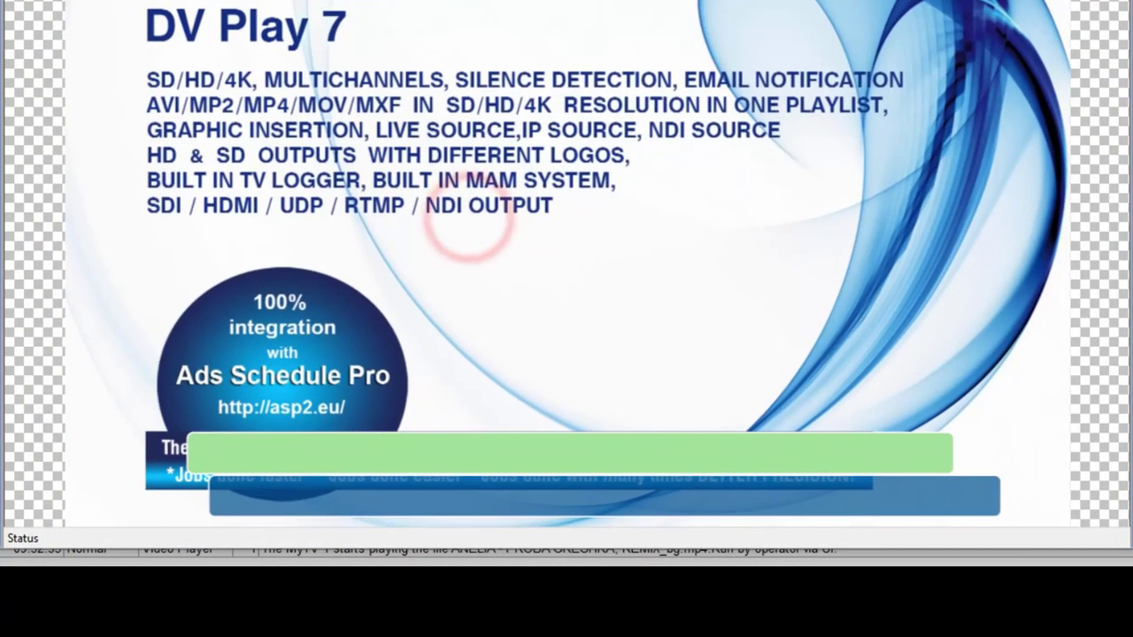
{"action": "left_click", "coordinate": [255, 453]}
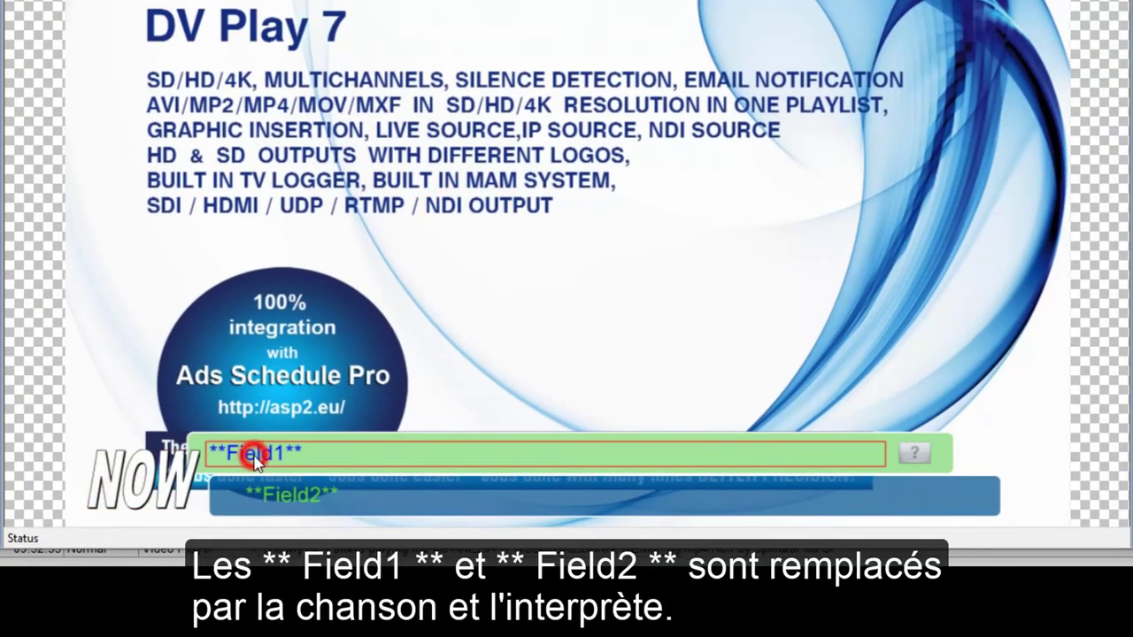
{"action": "left_click", "coordinate": [290, 501]}
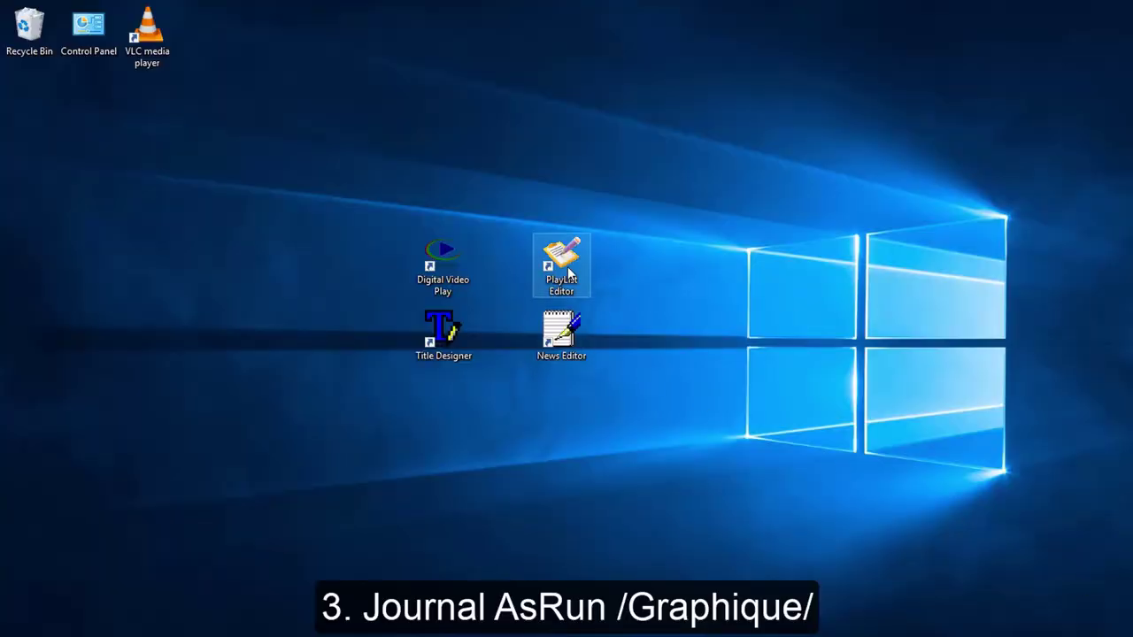
Launch PlayList Editor and open the AsRun Graphic Log.
{"action": "double_click", "coordinate": [568, 269]}
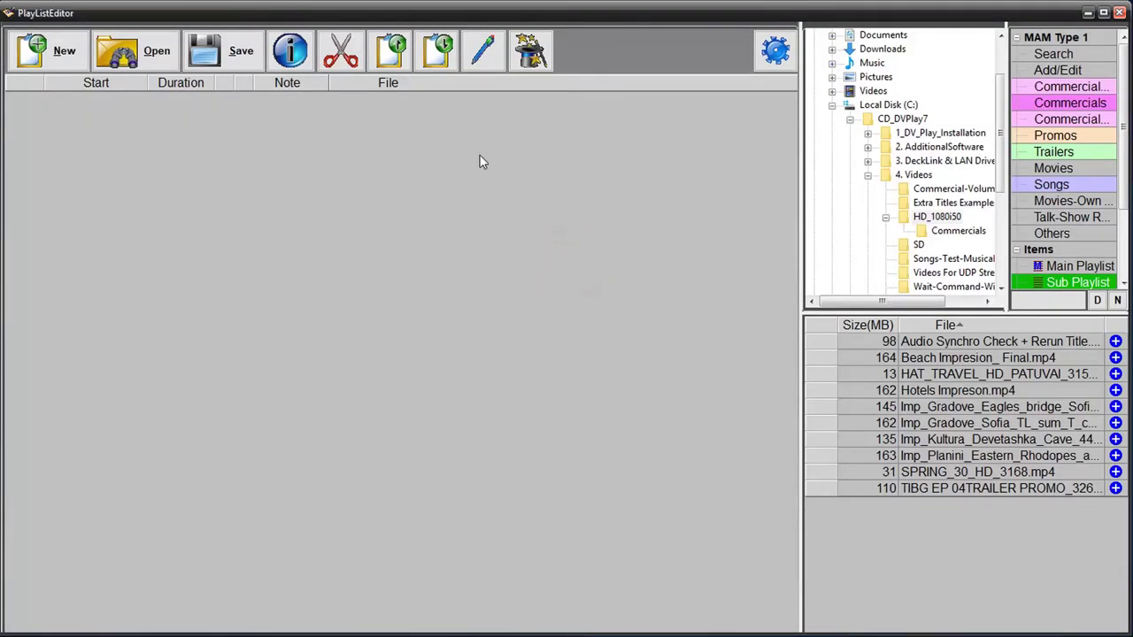
{"action": "left_click", "coordinate": [478, 67]}
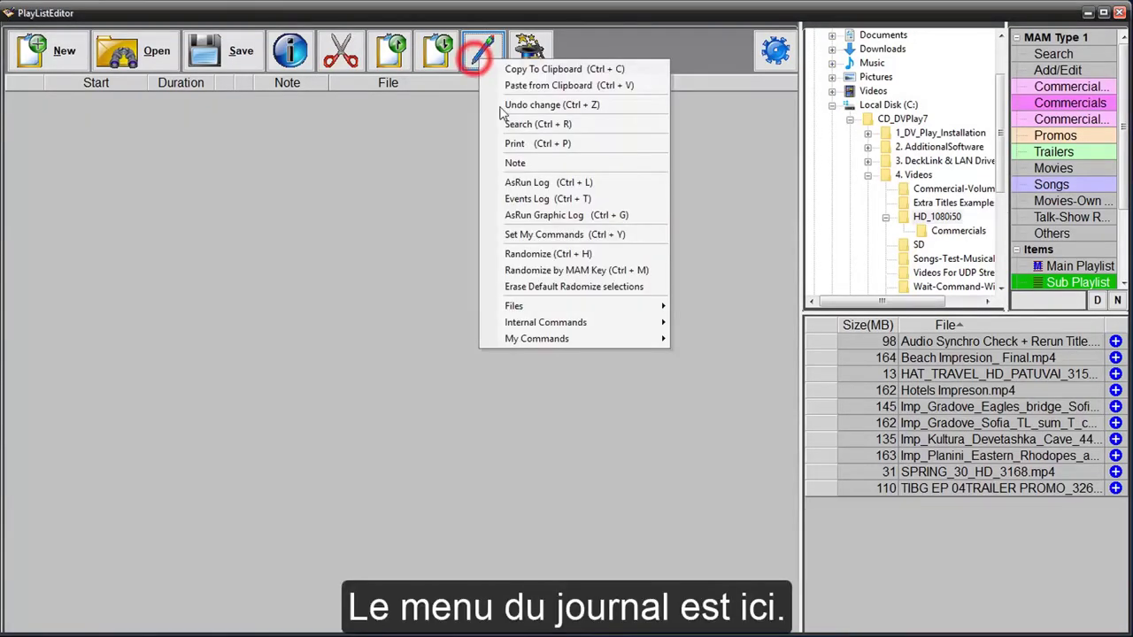
{"action": "left_click", "coordinate": [561, 210]}
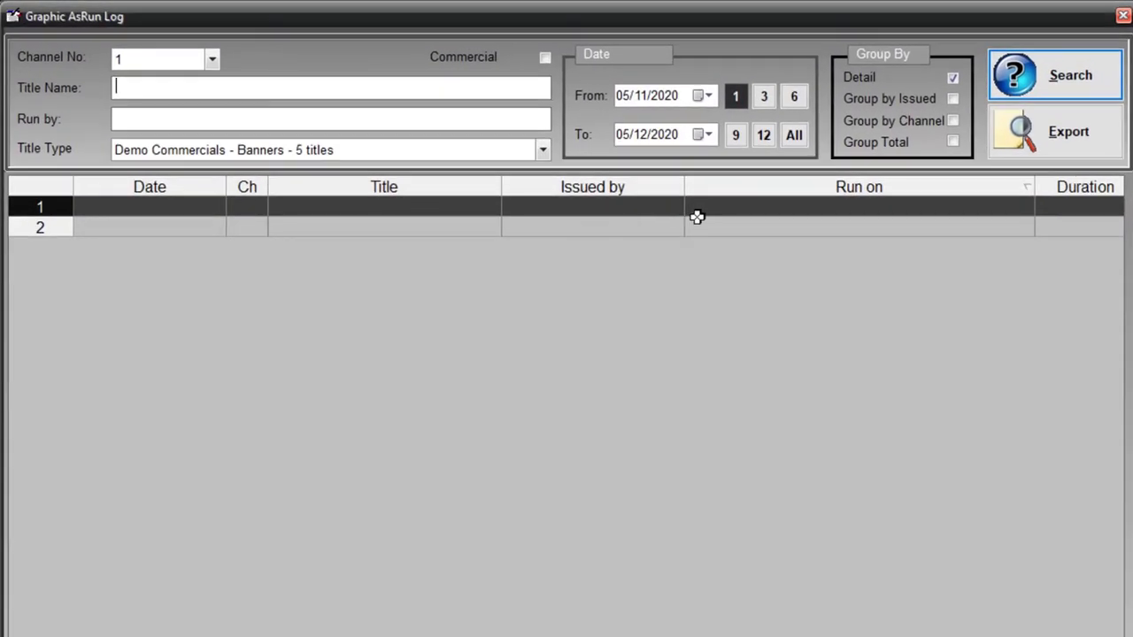
Search channel 1's graphic log for Demo Commercials - Banners titles over the one-month period from 05/11/2020 to 05/12/2020.
{"action": "left_click", "coordinate": [662, 98]}
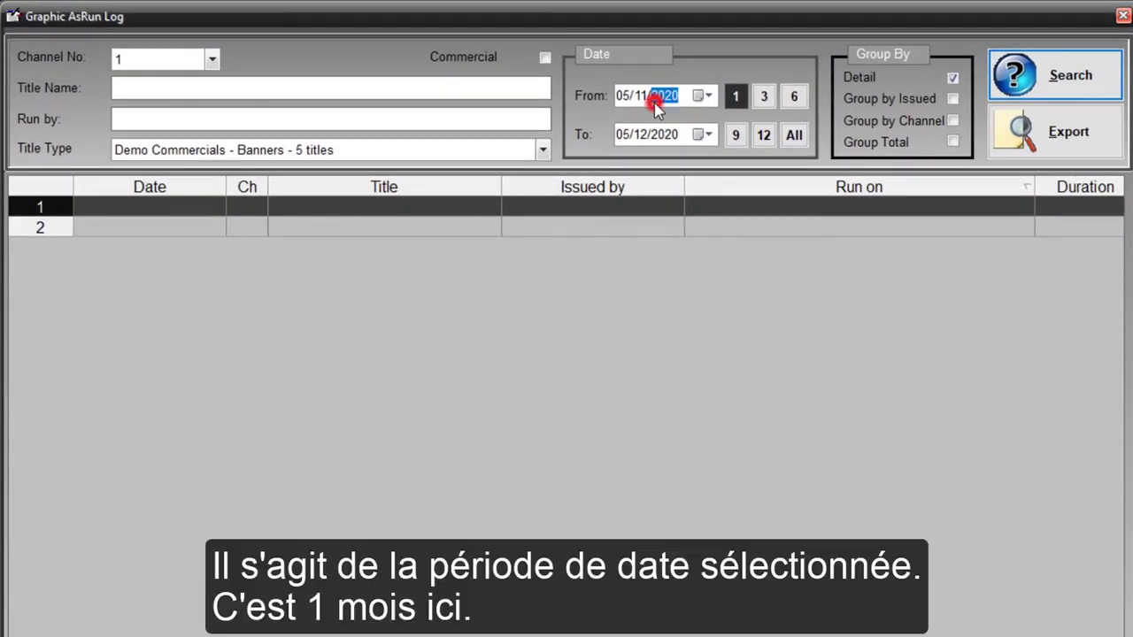
{"action": "left_click", "coordinate": [657, 135]}
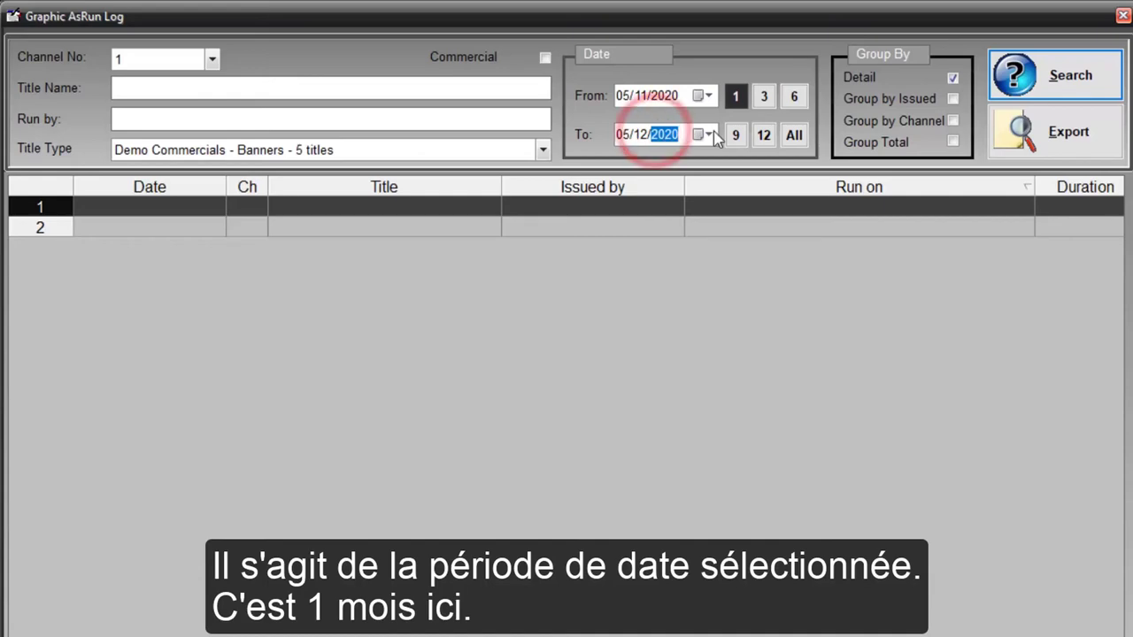
{"action": "left_click", "coordinate": [356, 153]}
{"action": "left_click", "coordinate": [354, 149]}
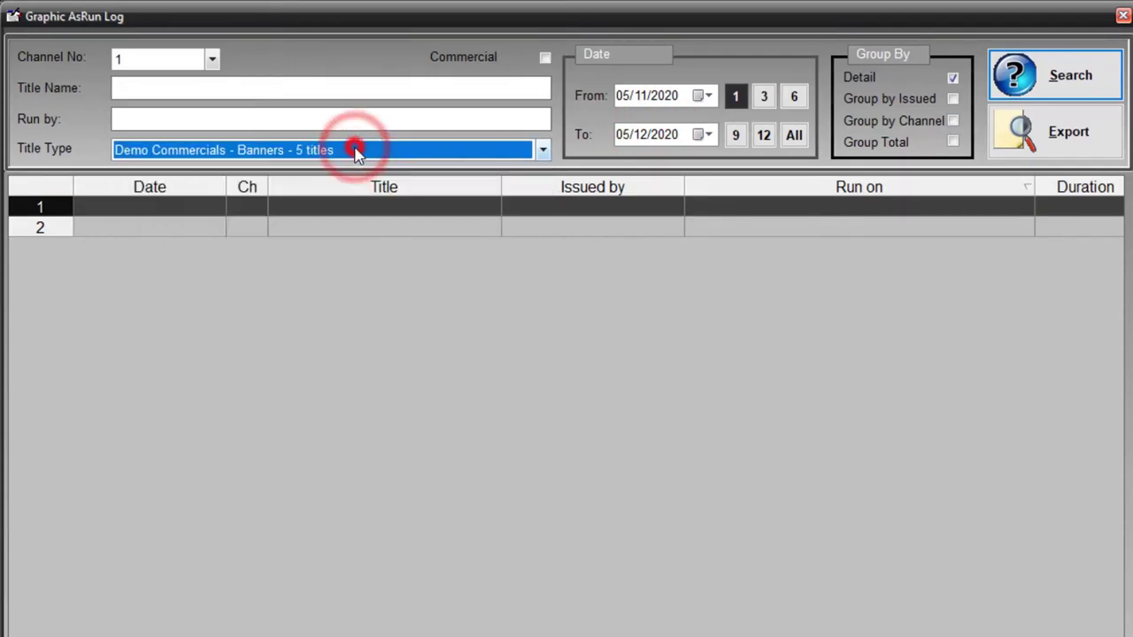
{"action": "left_click", "coordinate": [1056, 97]}
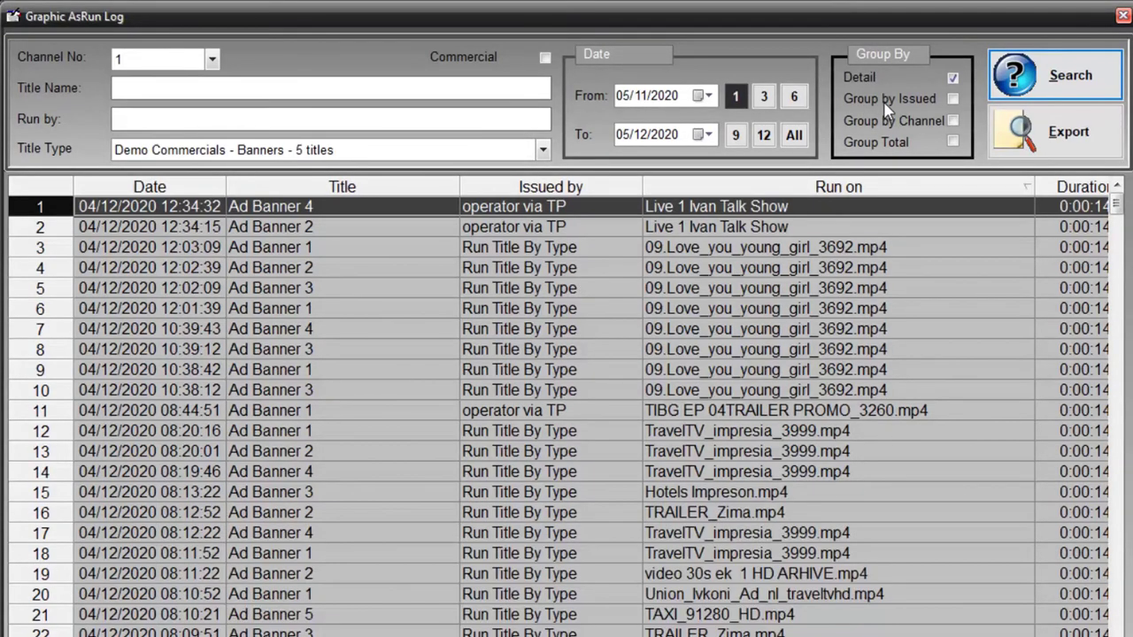
Review the banner runs with Group by Issued, and search the log in Detail view for the title name Ad Banner 2.
{"action": "left_click", "coordinate": [885, 101]}
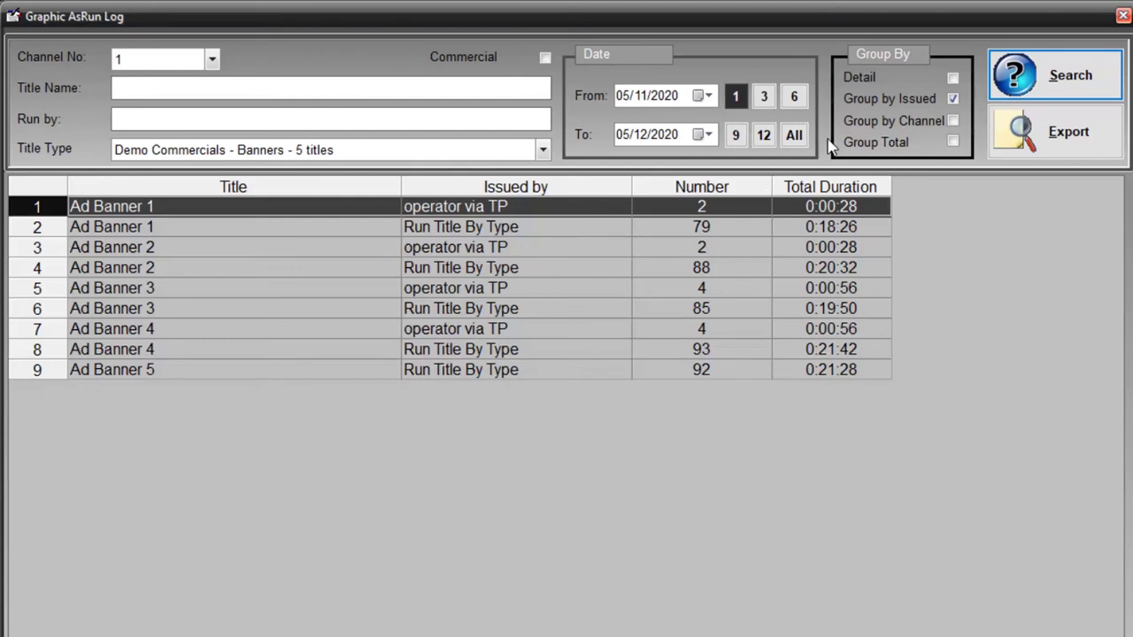
{"action": "left_click", "coordinate": [931, 82]}
{"action": "left_click", "coordinate": [204, 87]}
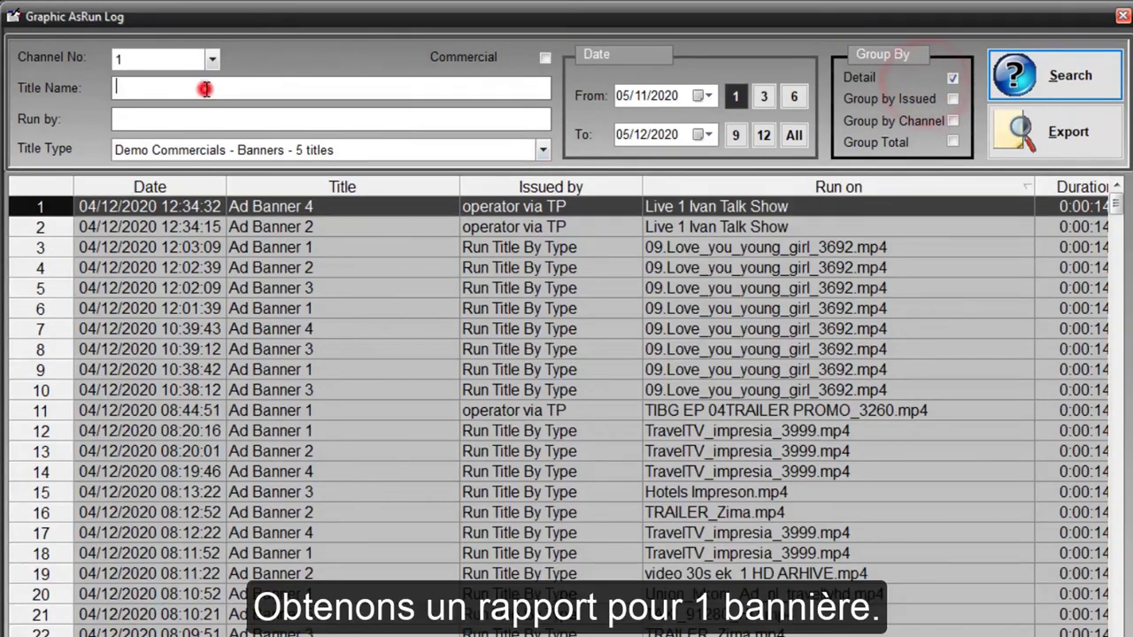
{"action": "type", "text": "Ad Banner 2"}
{"action": "left_click", "coordinate": [1117, 74]}
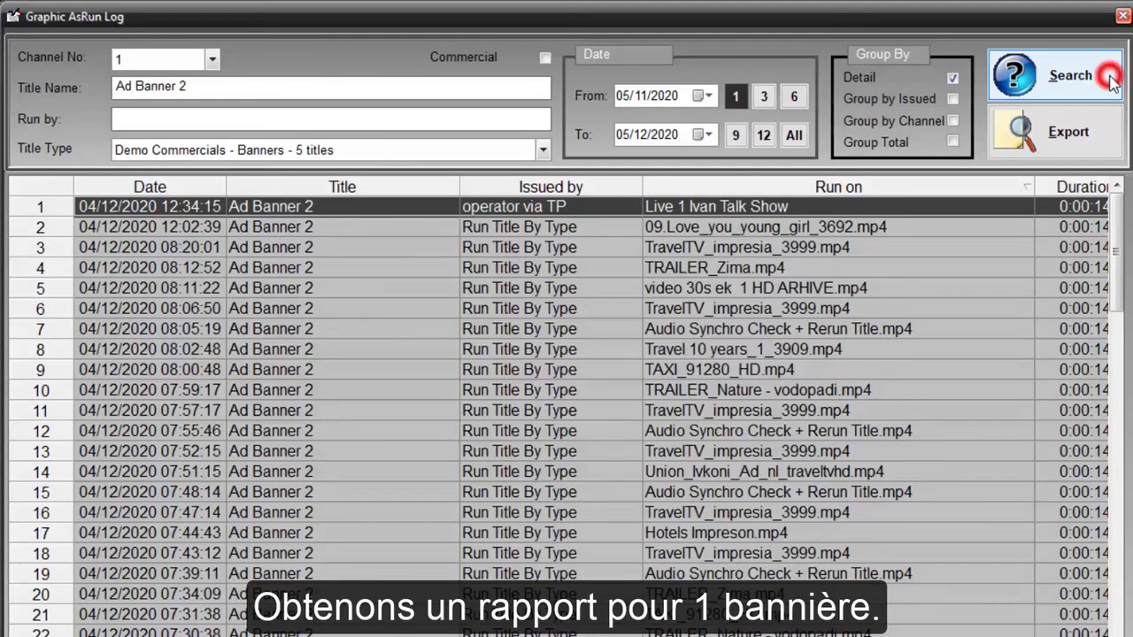
Export the Ad Banner 2 log to an Excel file with the Open file option and view it in Microsoft Excel.
{"action": "left_click", "coordinate": [1087, 131]}
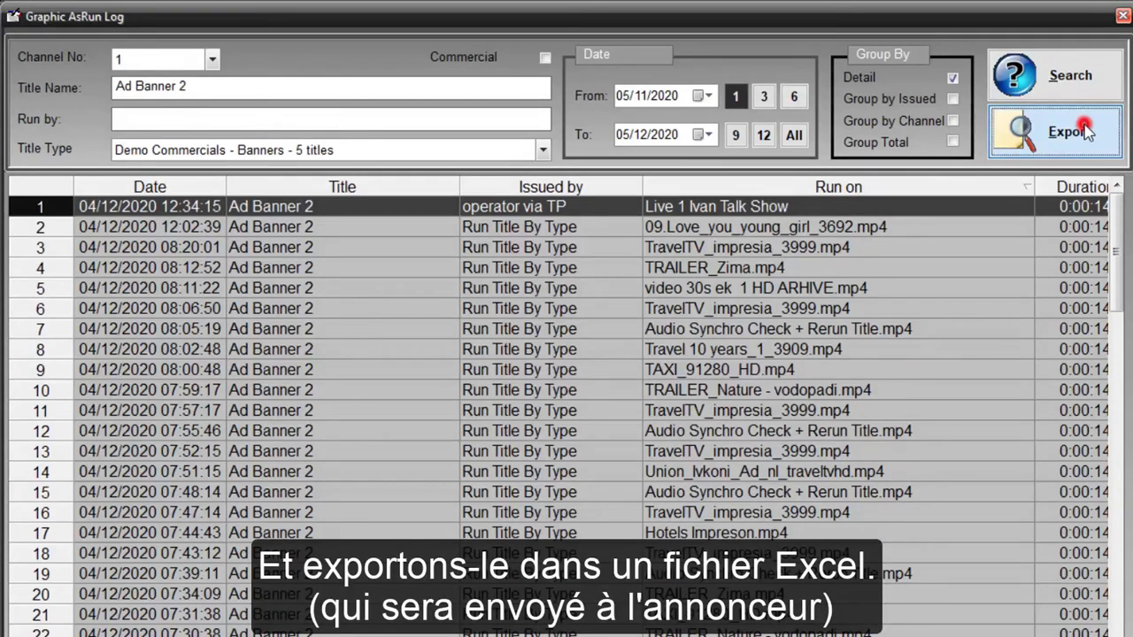
{"action": "left_click", "coordinate": [633, 399]}
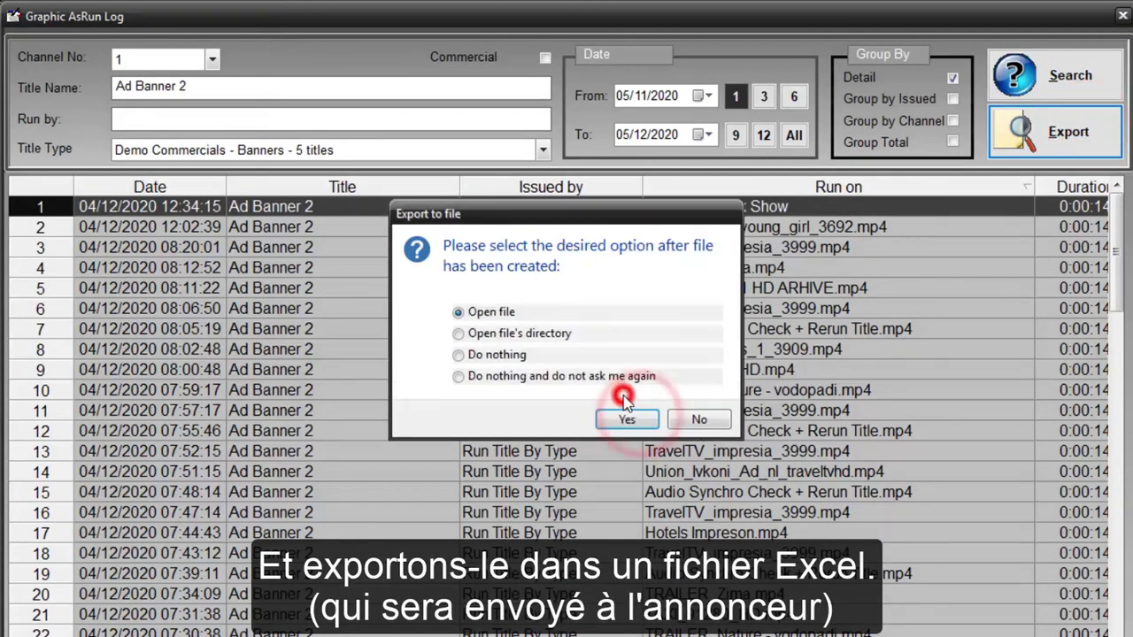
{"action": "left_click", "coordinate": [620, 418]}
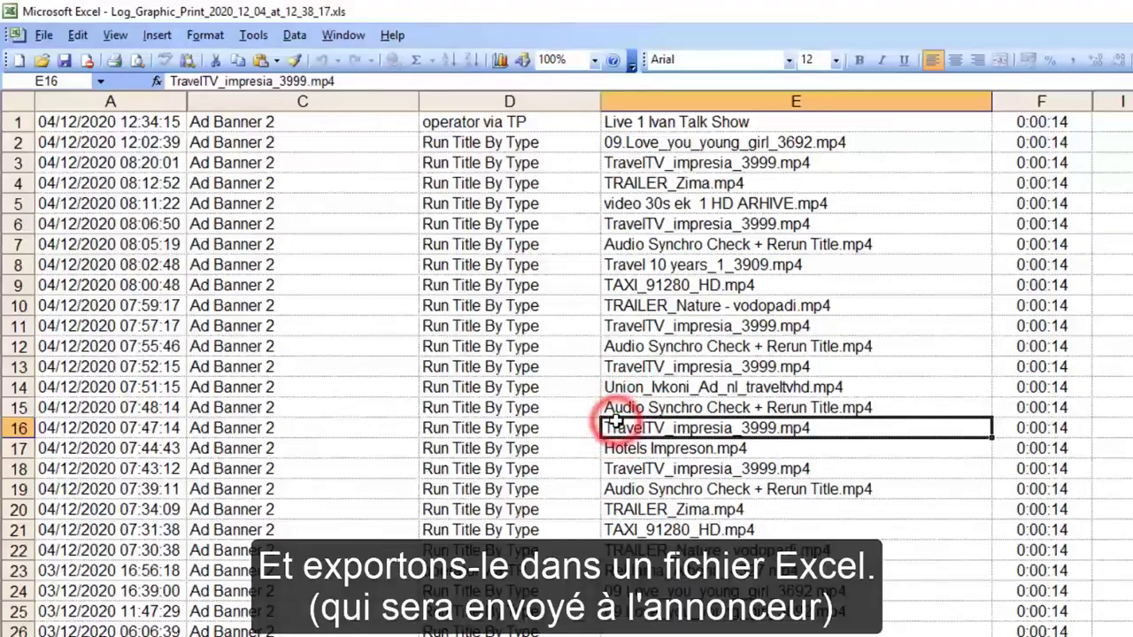